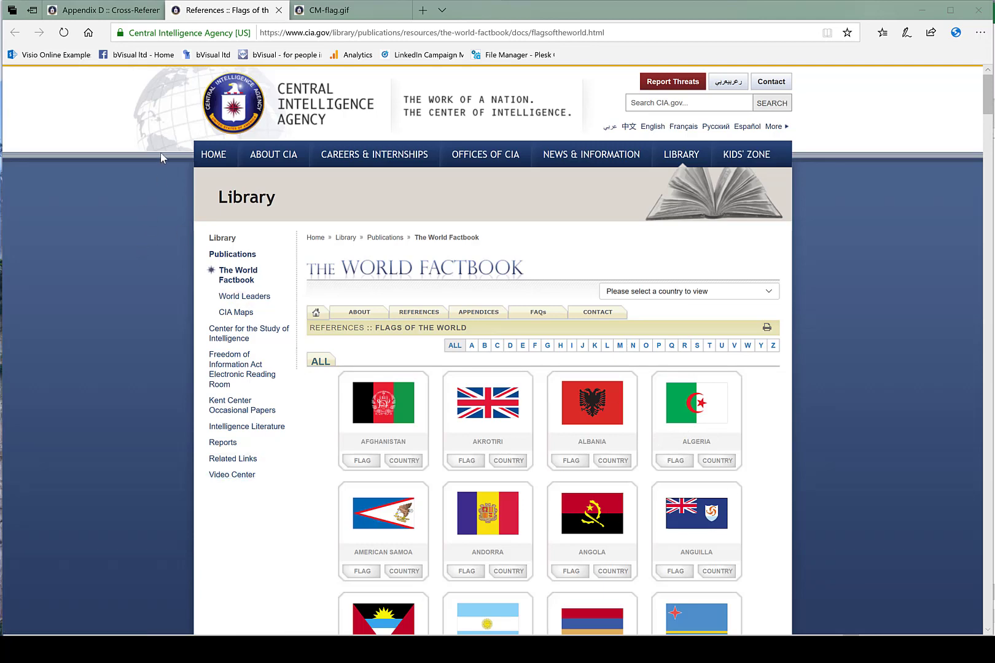
- Show the Appendix D Cross-Reference country data codes page in Edge
left_click(94, 11)
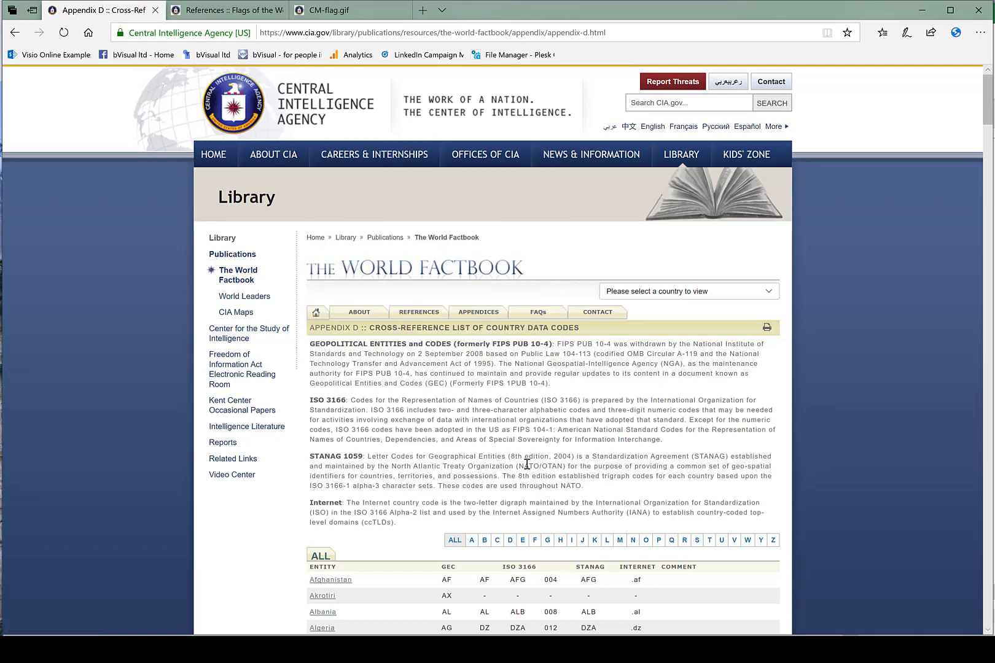
- Scroll the codes table and copy the Appendix D page address
scroll(526, 465, "down", 9)
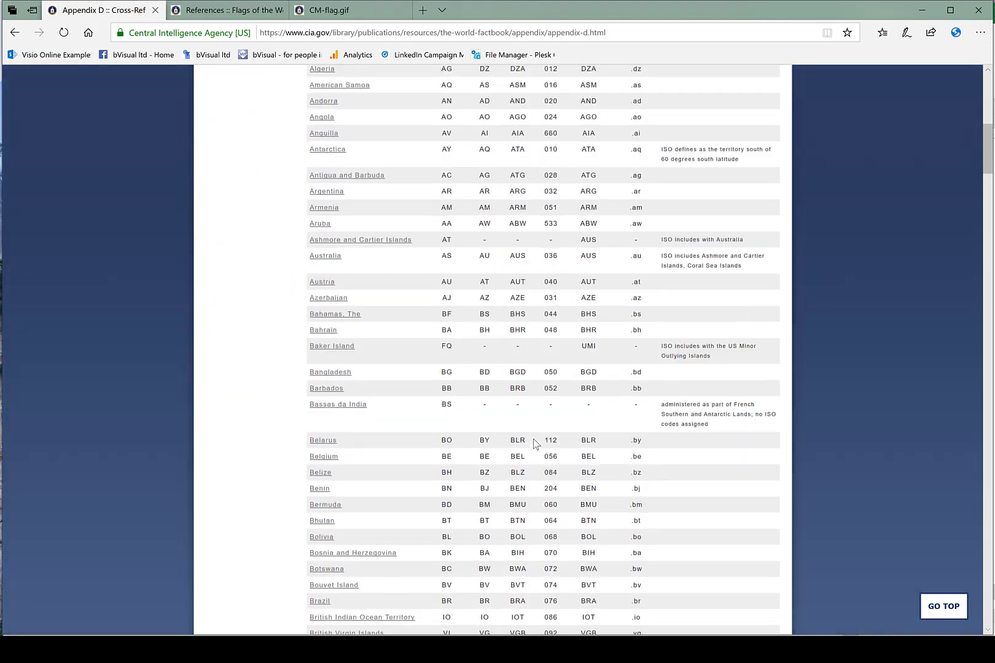
scroll(535, 444, "down", 10)
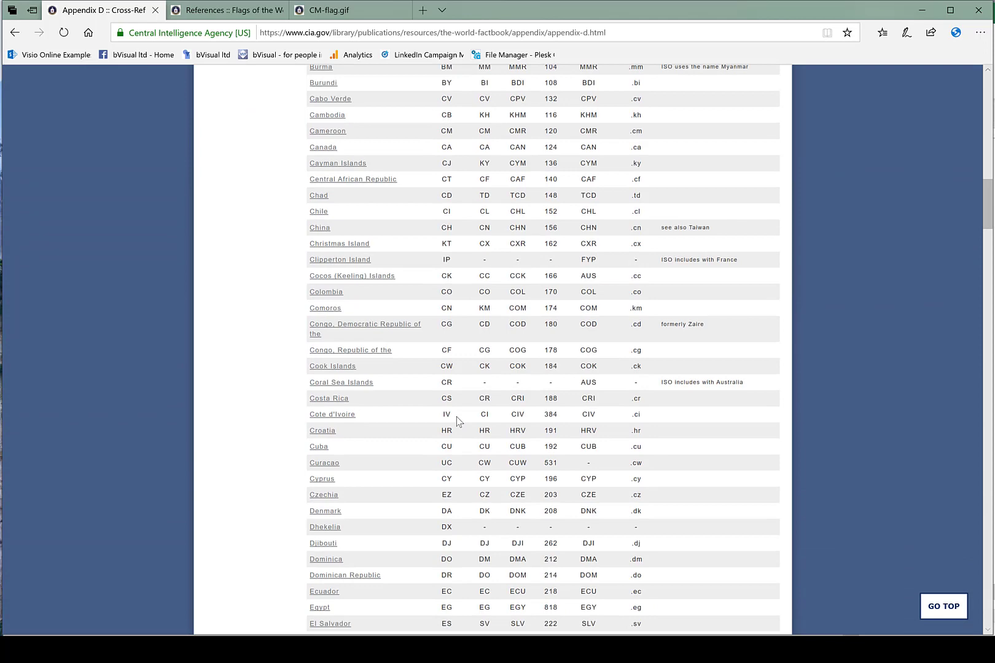
scroll(466, 355, "up", 13)
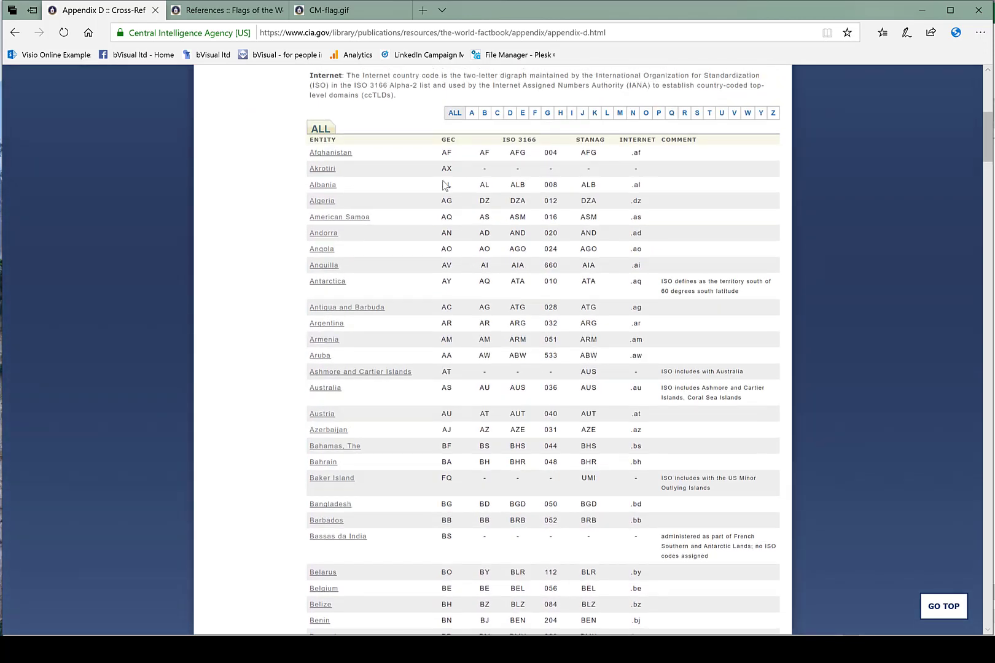
left_click(629, 40)
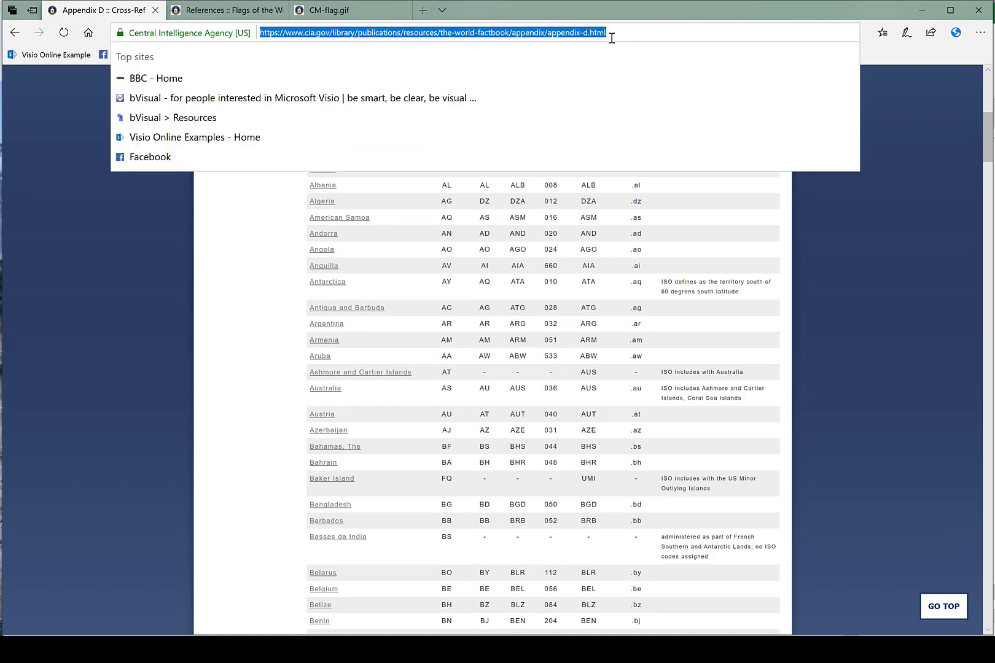
mouse_move(343, 16)
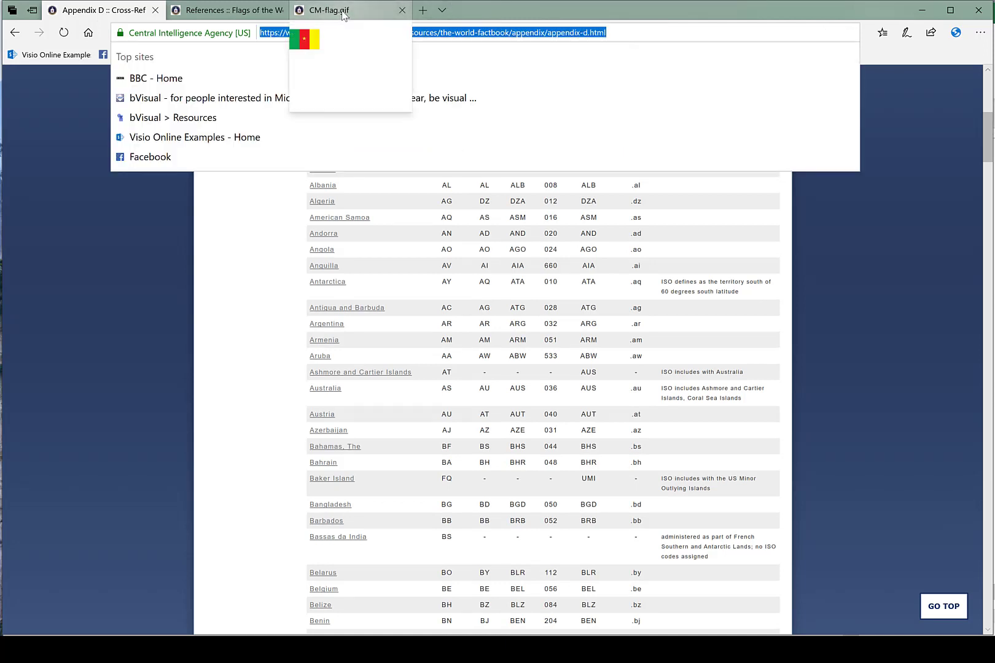
left_click(919, 315)
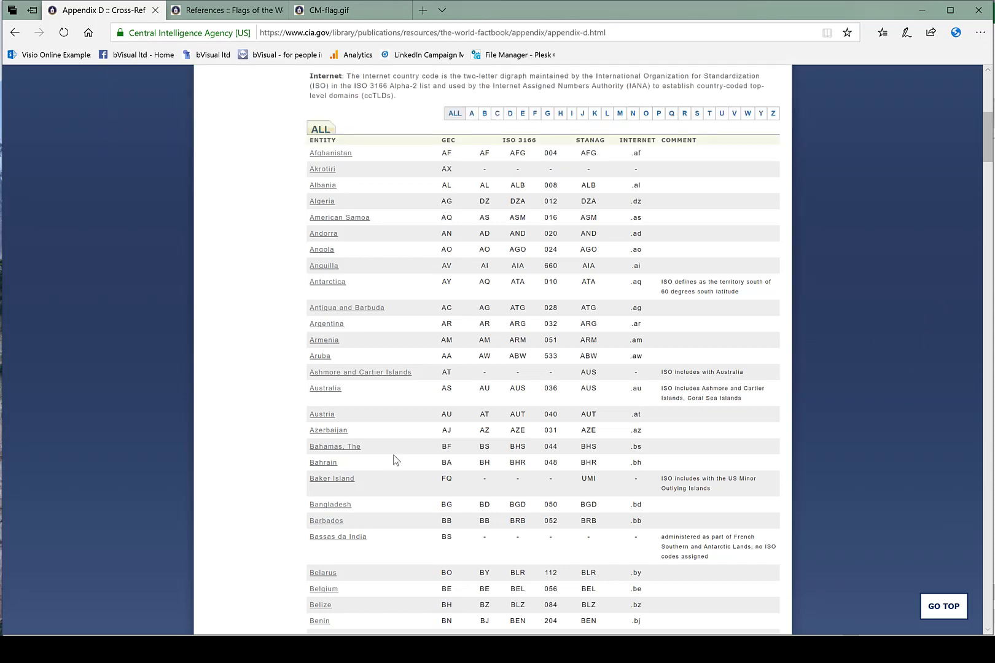
- Check the Cameroon CM-flag.gif image, then return to the Appendix D table
scroll(393, 458, "down", 8)
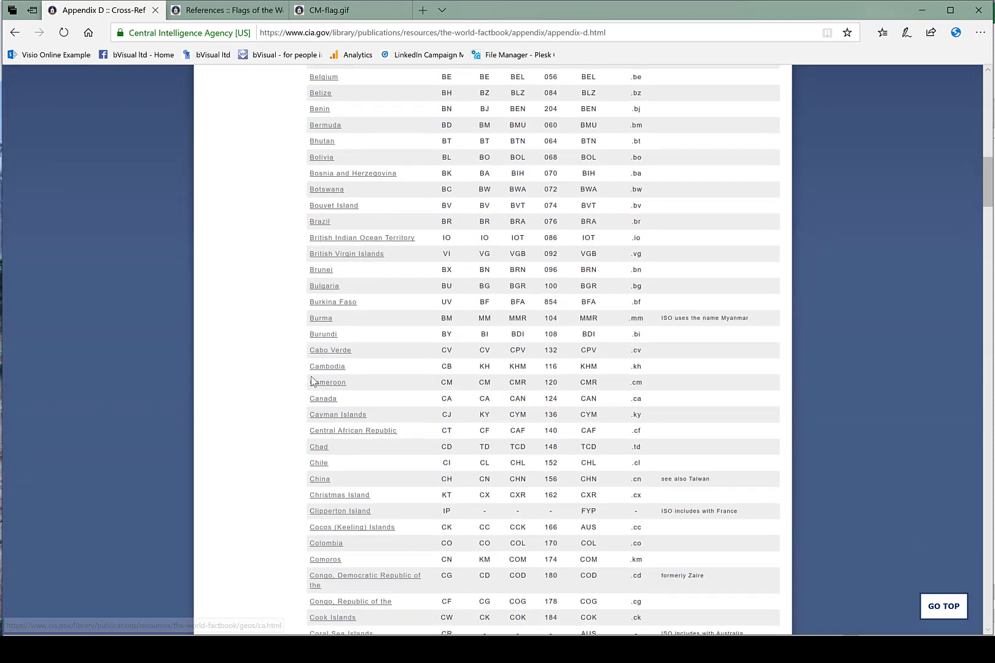
left_click(342, 9)
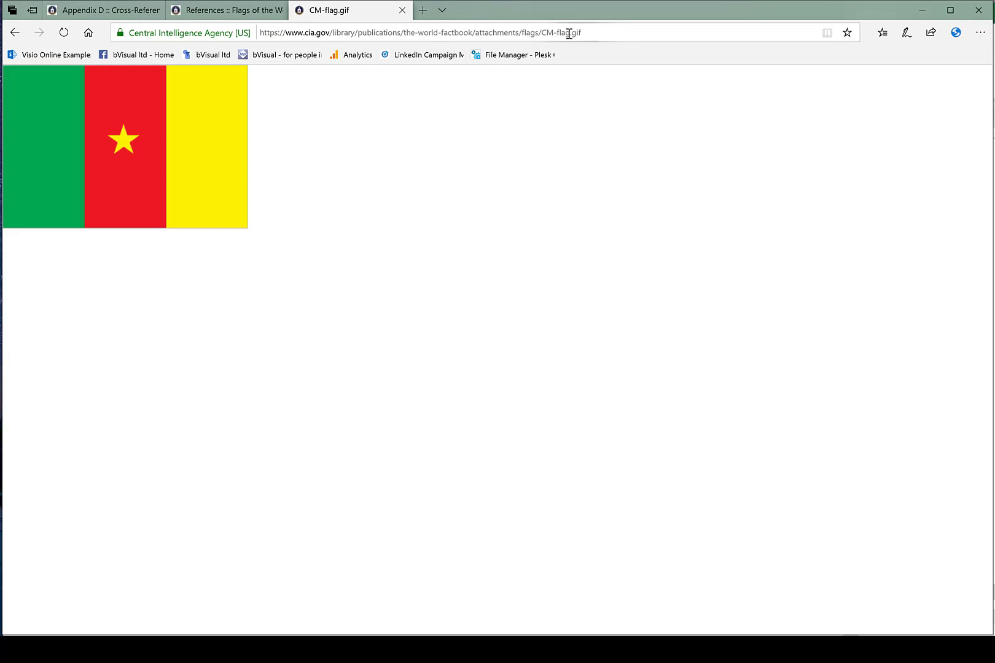
left_click(115, 11)
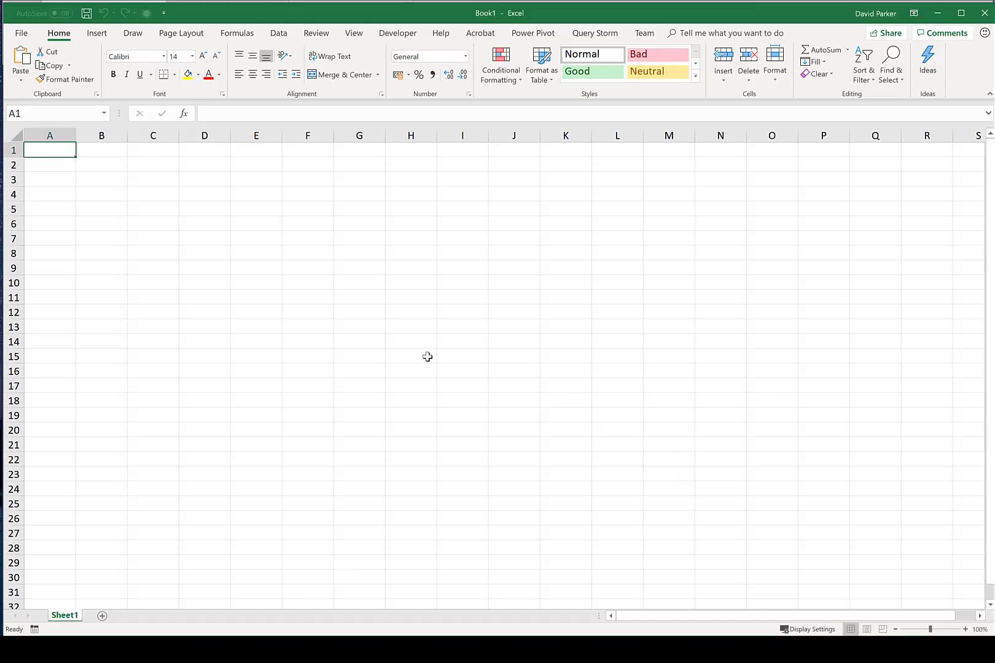
- Paste the Appendix D address into Excel's Get Data From Web dialog and connect
left_click(279, 34)
left_click(28, 69)
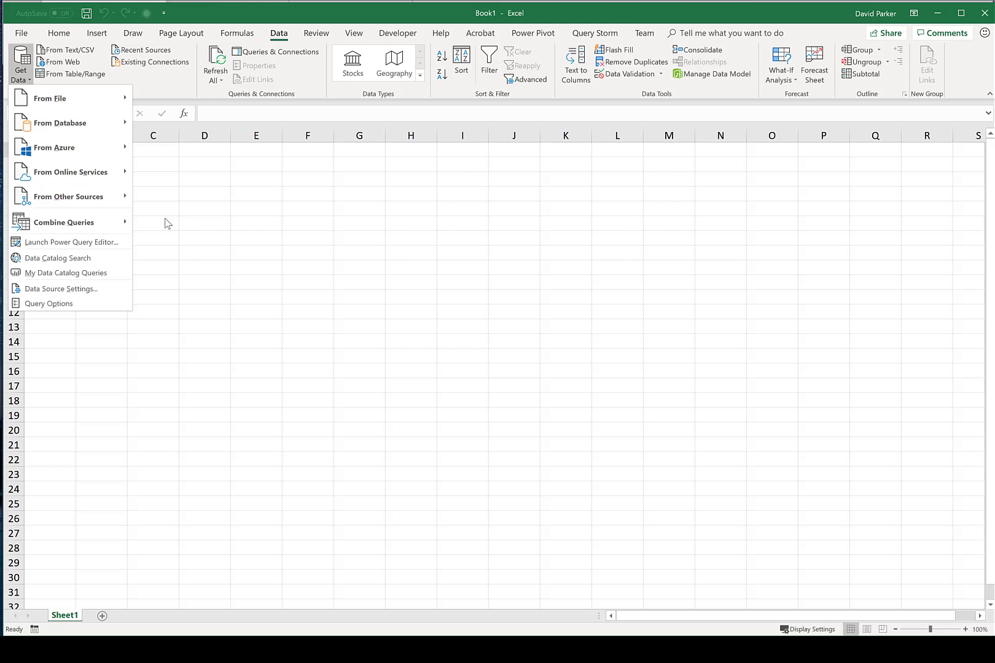
left_click(75, 56)
left_click(67, 61)
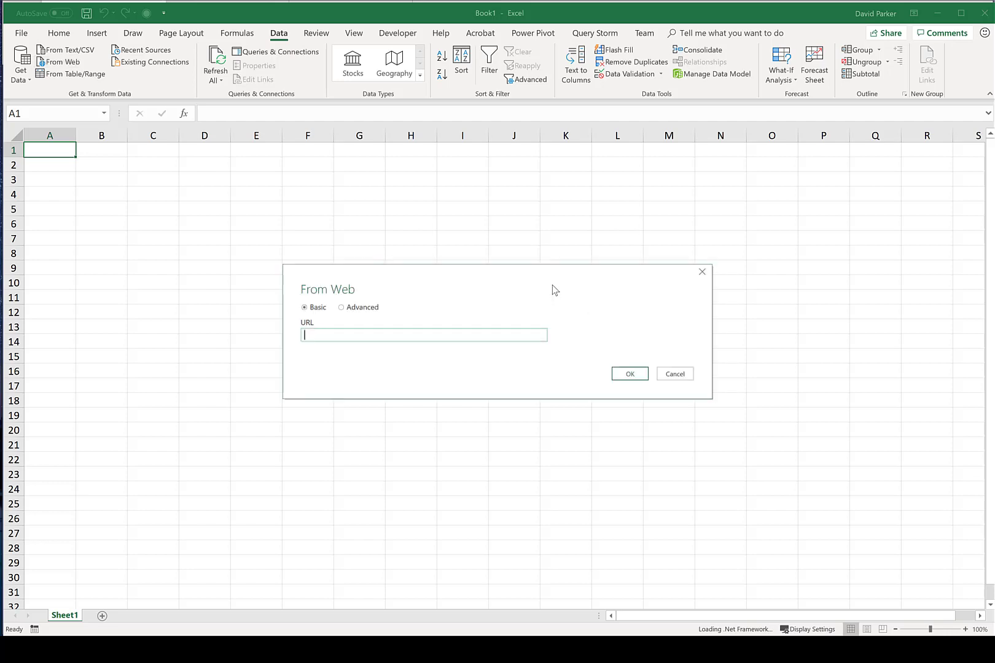
key("ctrl+v")
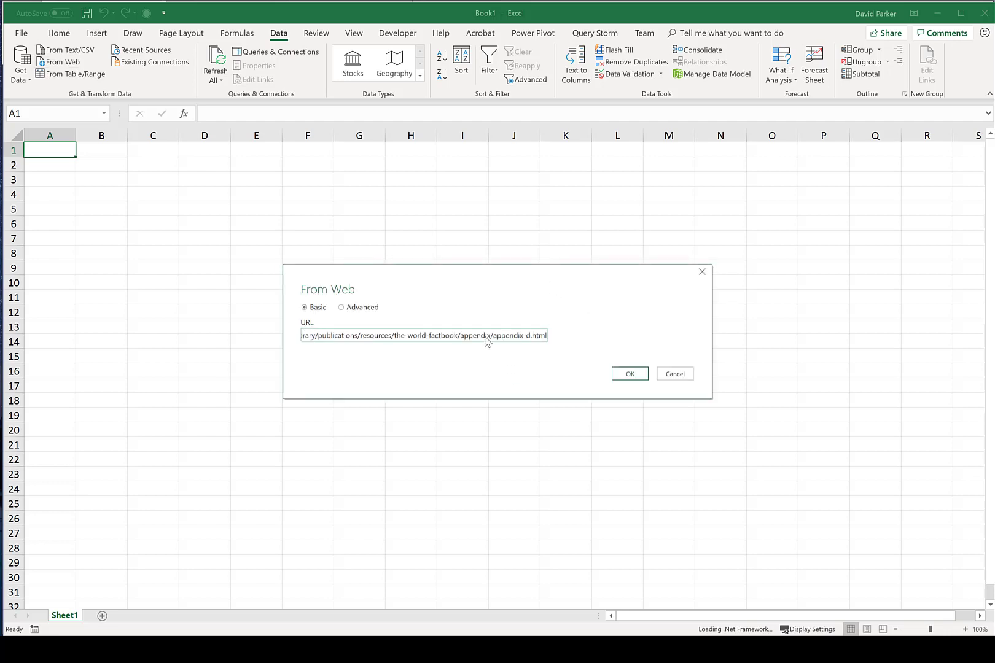
left_click(627, 374)
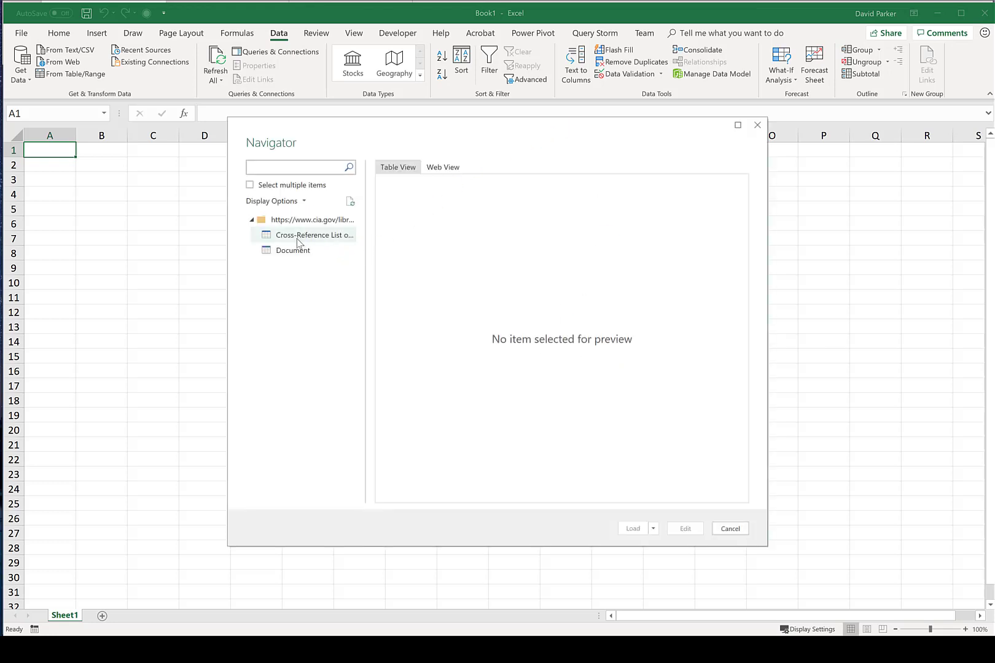
- Load the 279-row Cross-Reference List table from Navigator and name its sheet 'Countries'
left_click(303, 240)
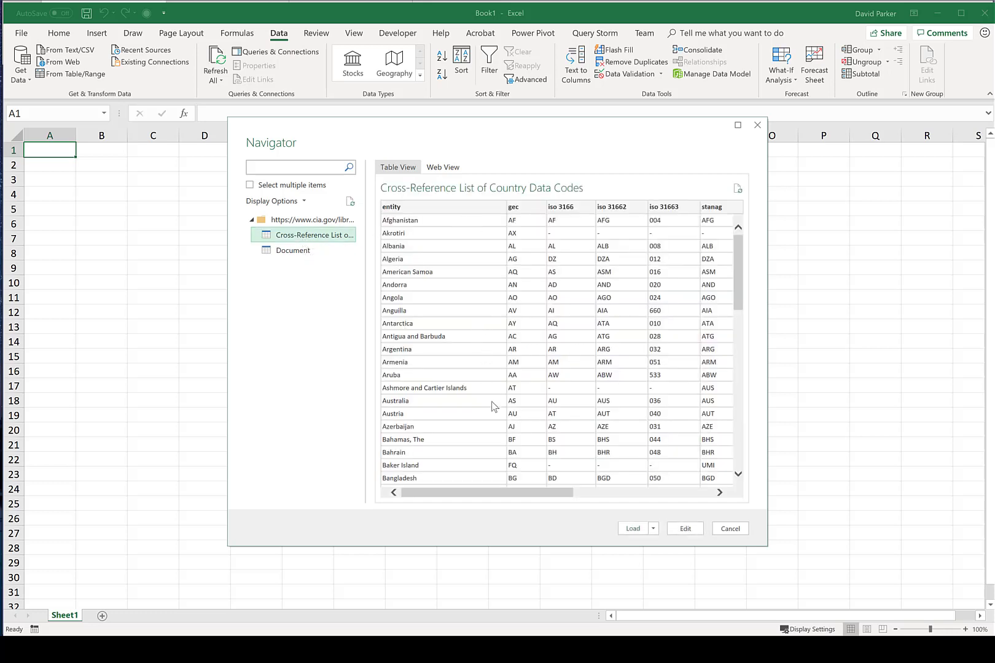
left_click(632, 530)
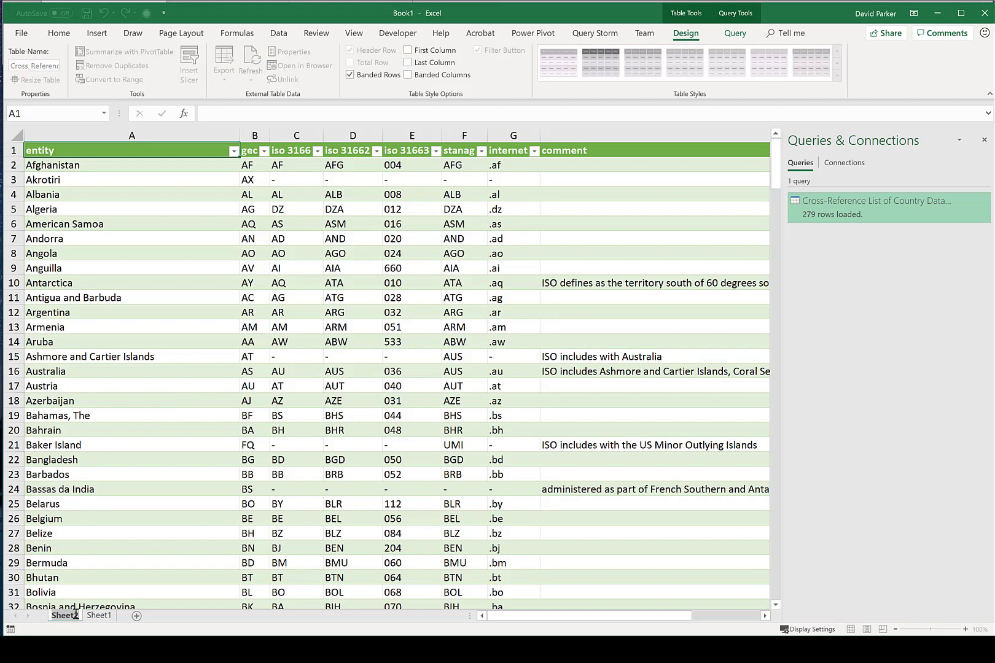
type("Countries")
key("Return")
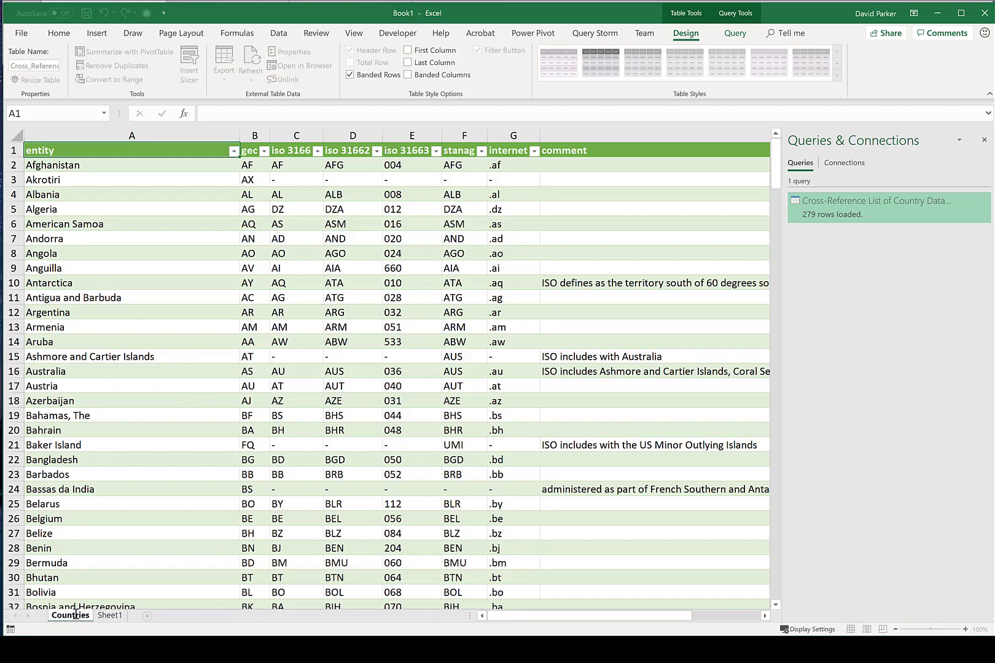
- Save over CIACountryDataCodes.xlsx in the Replacing Images By Data folder
left_click(28, 36)
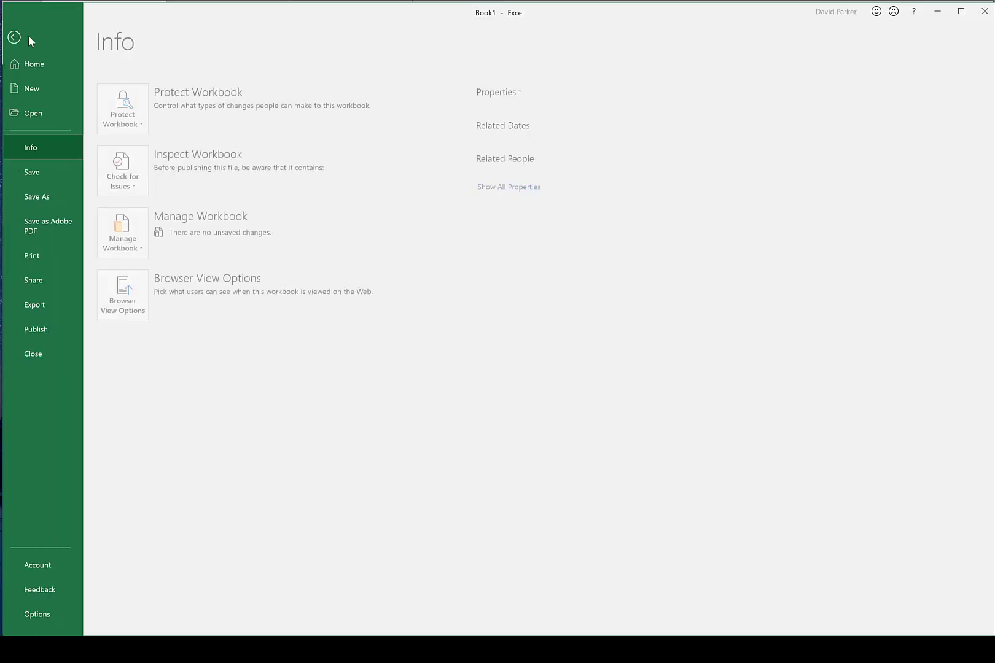
left_click(52, 195)
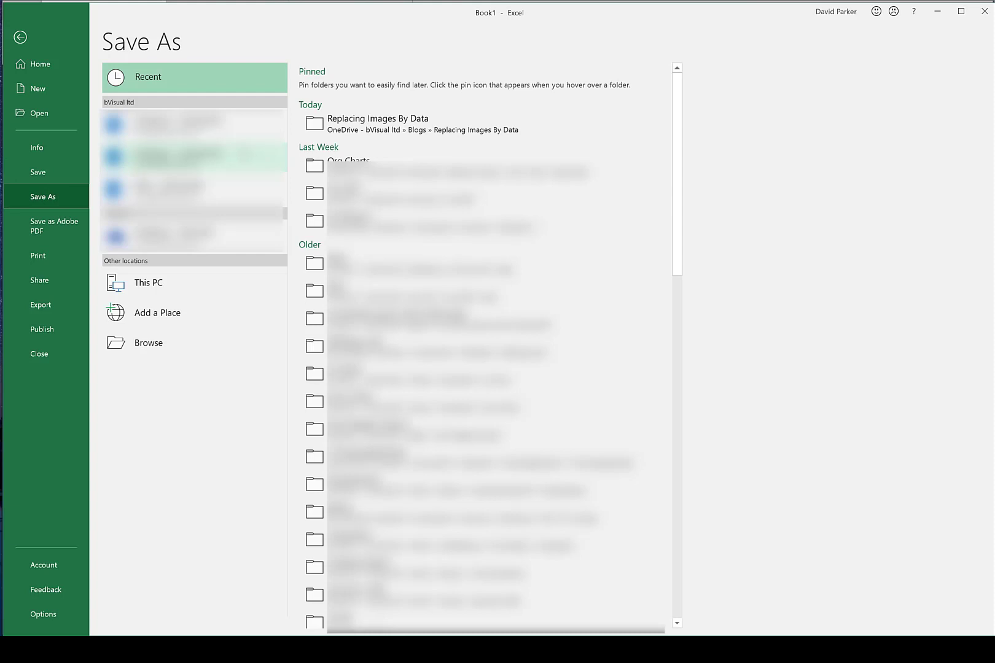
left_click(395, 125)
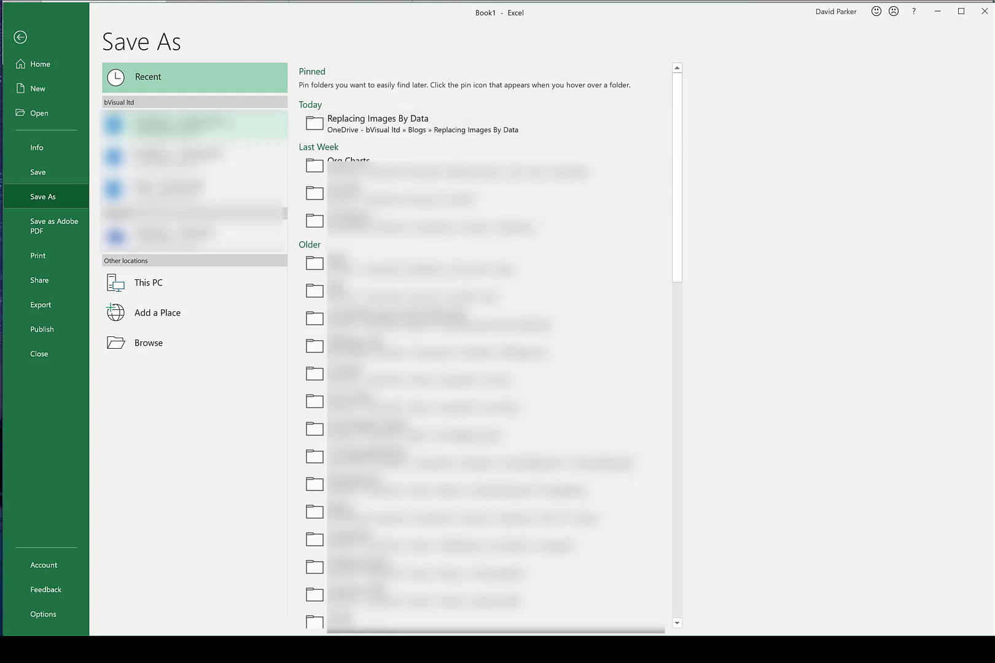
left_click(381, 130)
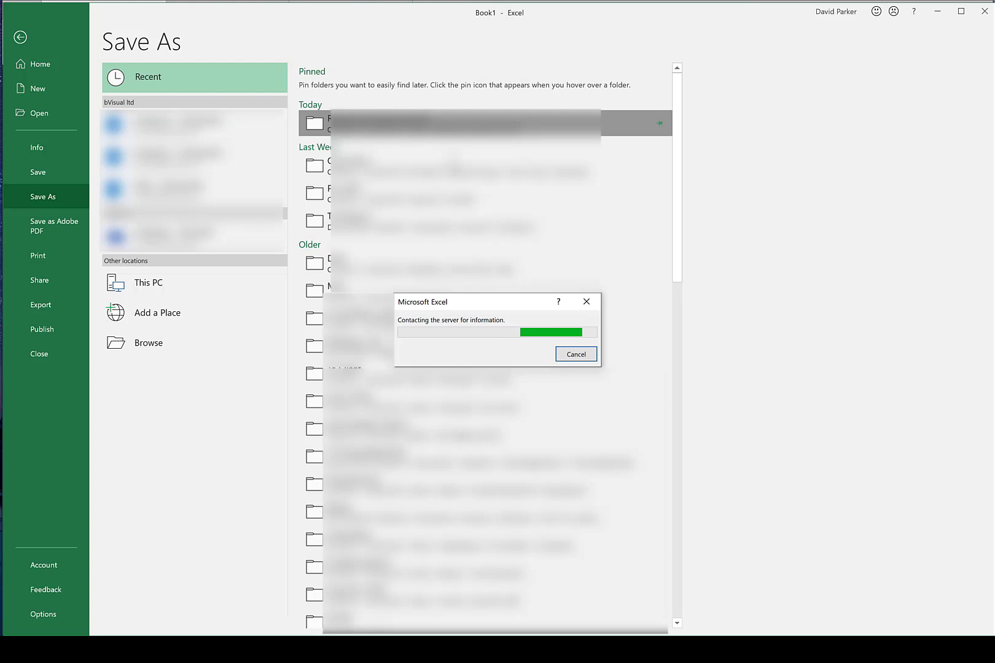
left_click(392, 156)
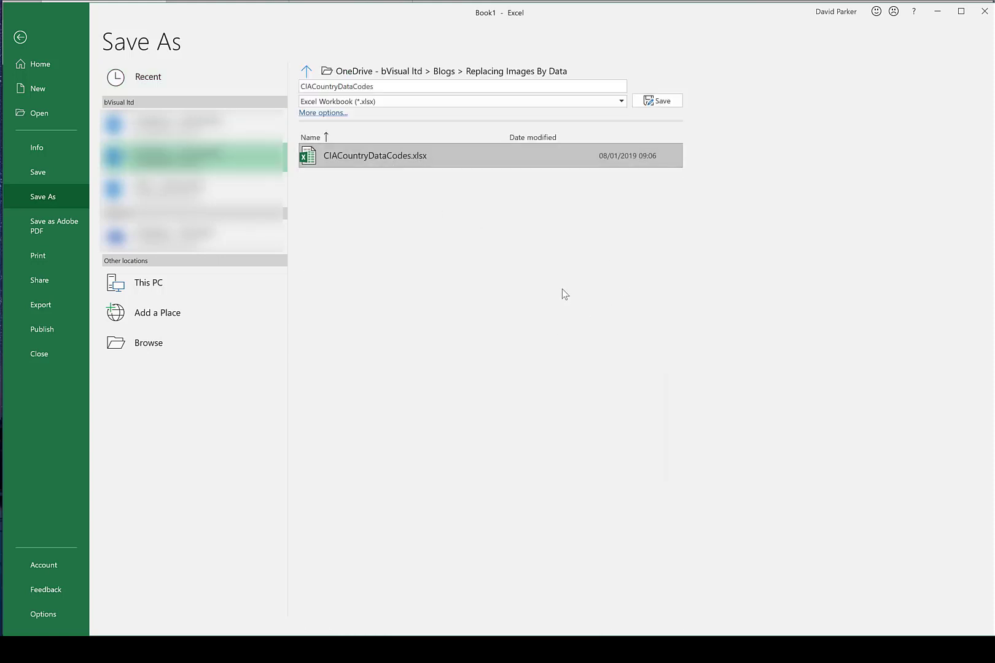
left_click(657, 101)
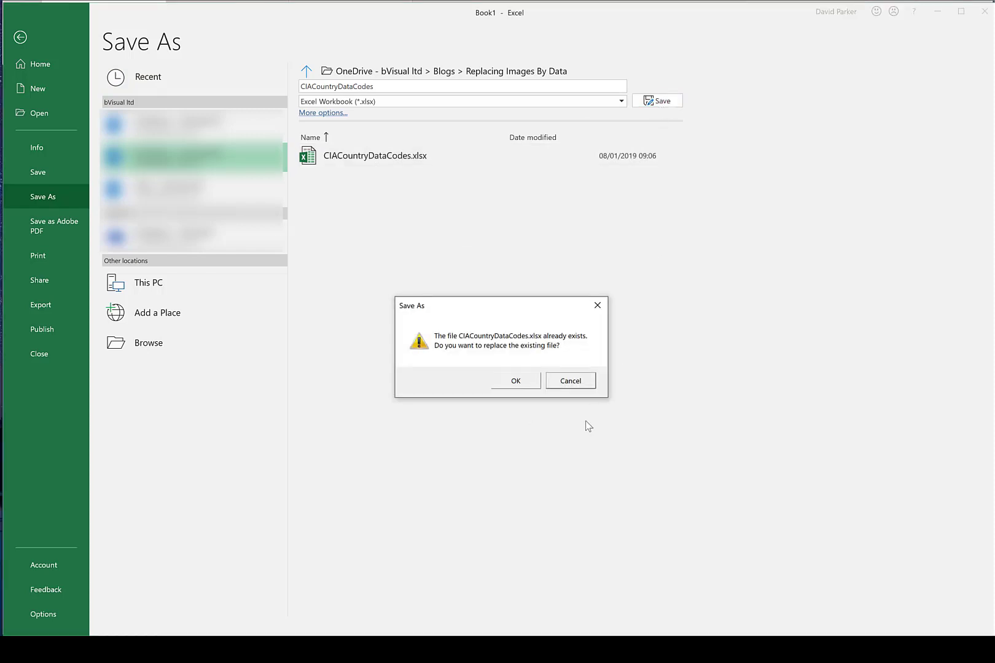
left_click(519, 381)
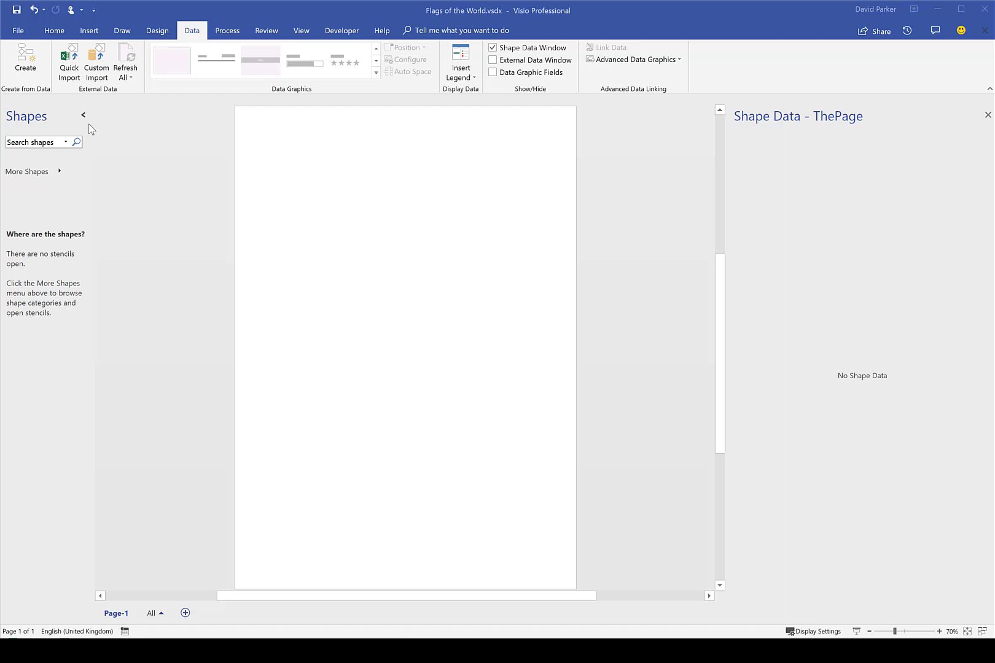
- Custom-import the Countries$ sheet of CIACountryDataCodes.xlsx, all columns, with entity as identifier
left_click(98, 73)
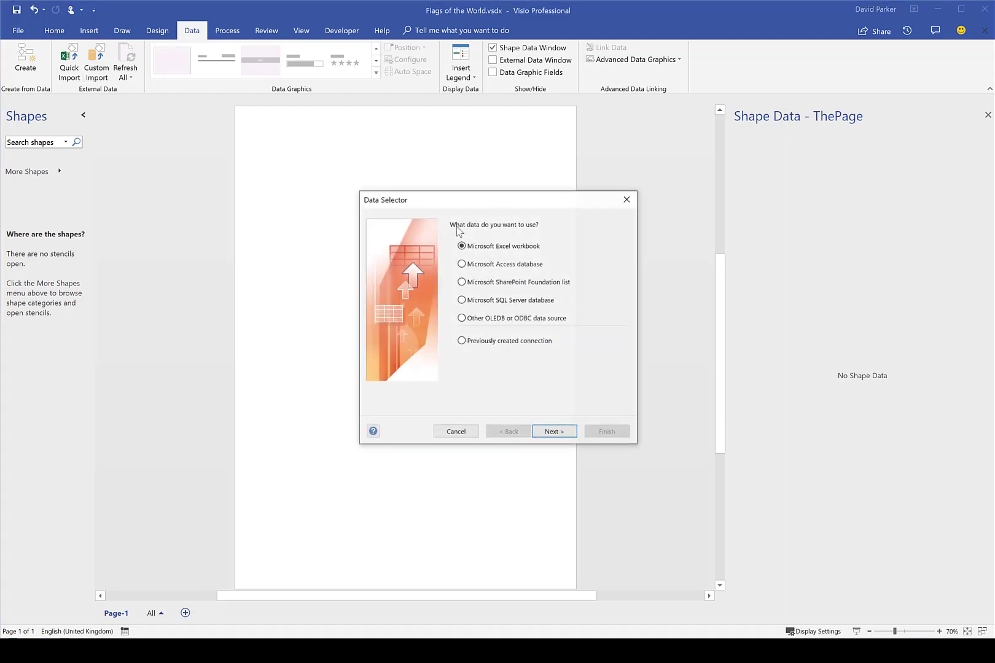
left_click(571, 435)
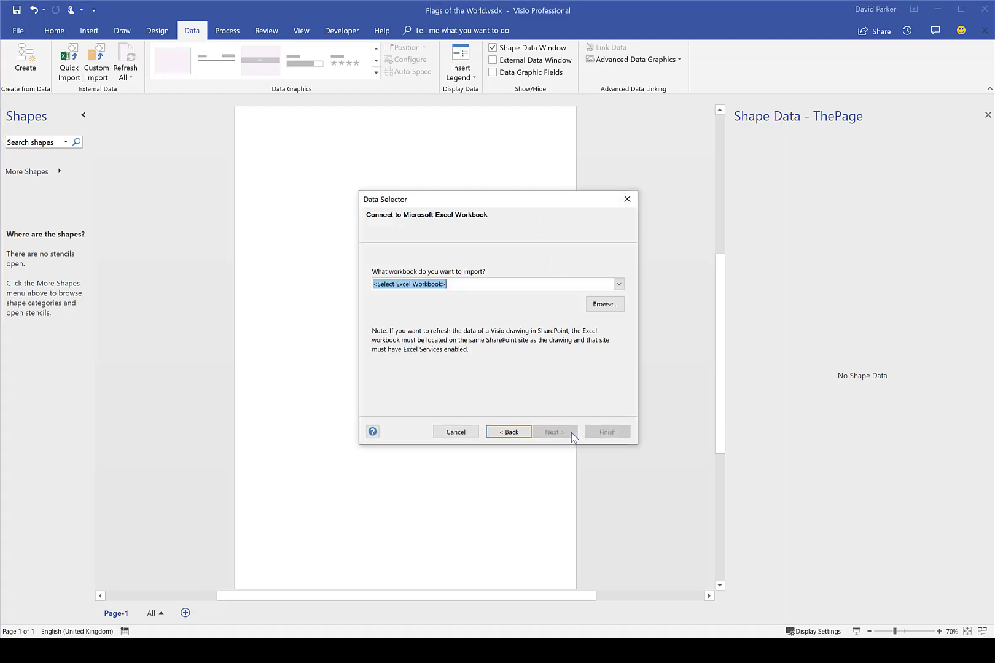
left_click(619, 285)
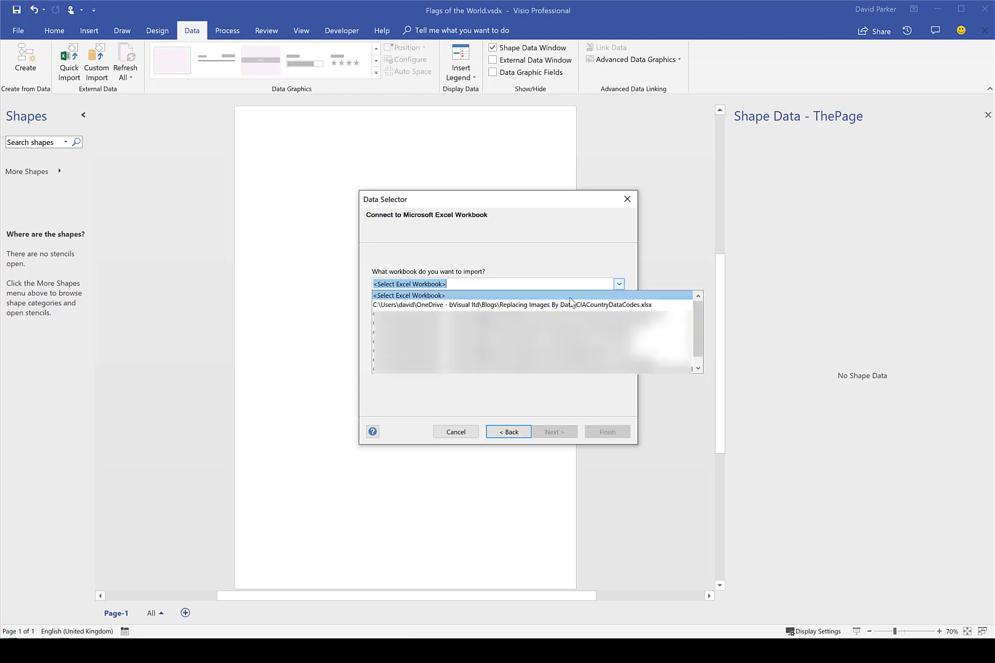
left_click(569, 305)
left_click(560, 432)
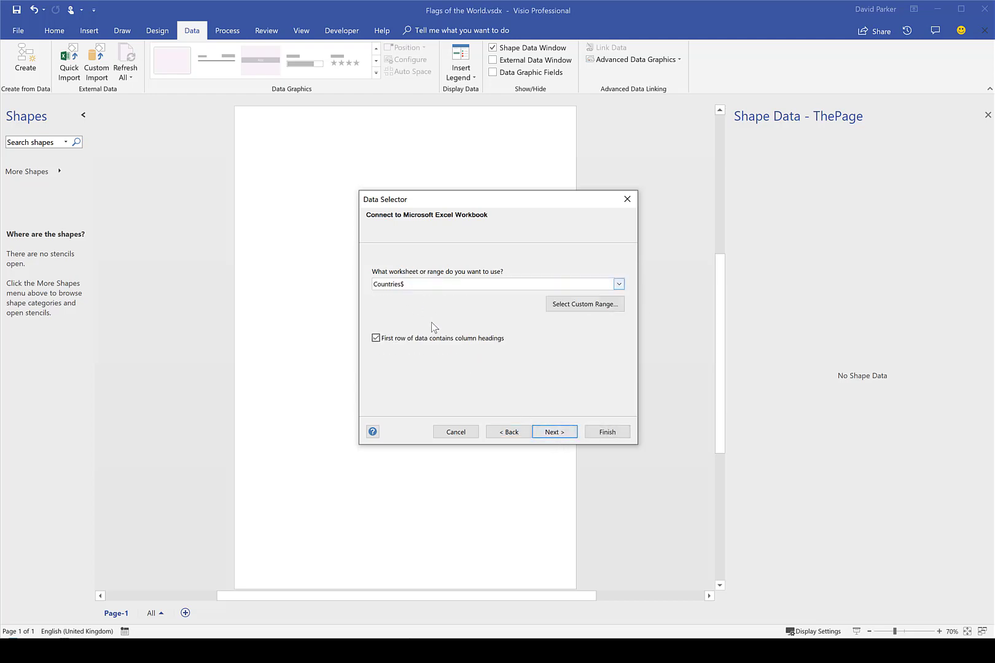
left_click(556, 432)
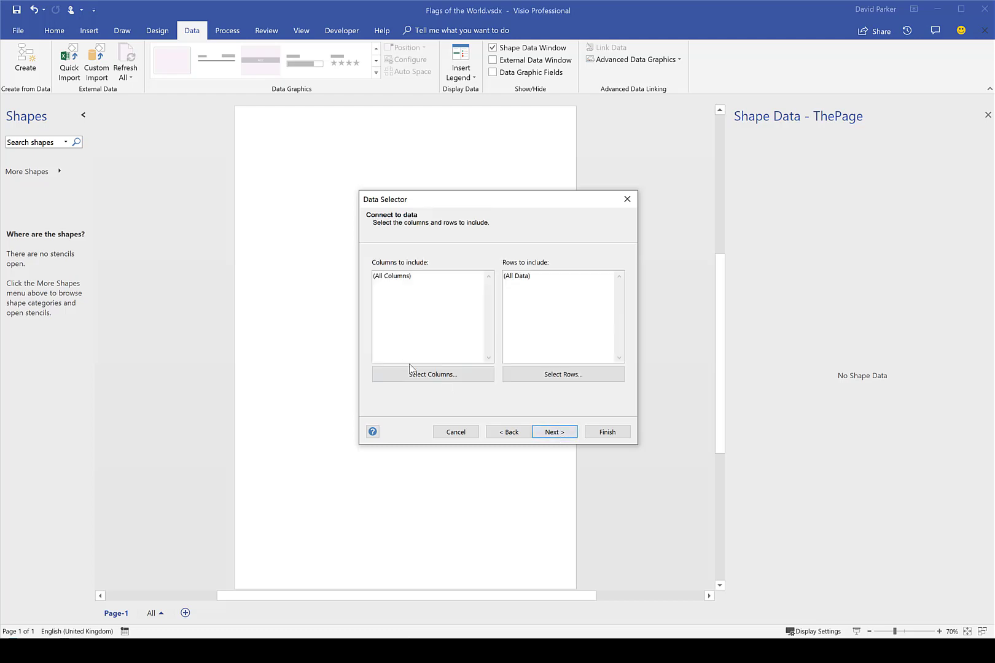
left_click(393, 376)
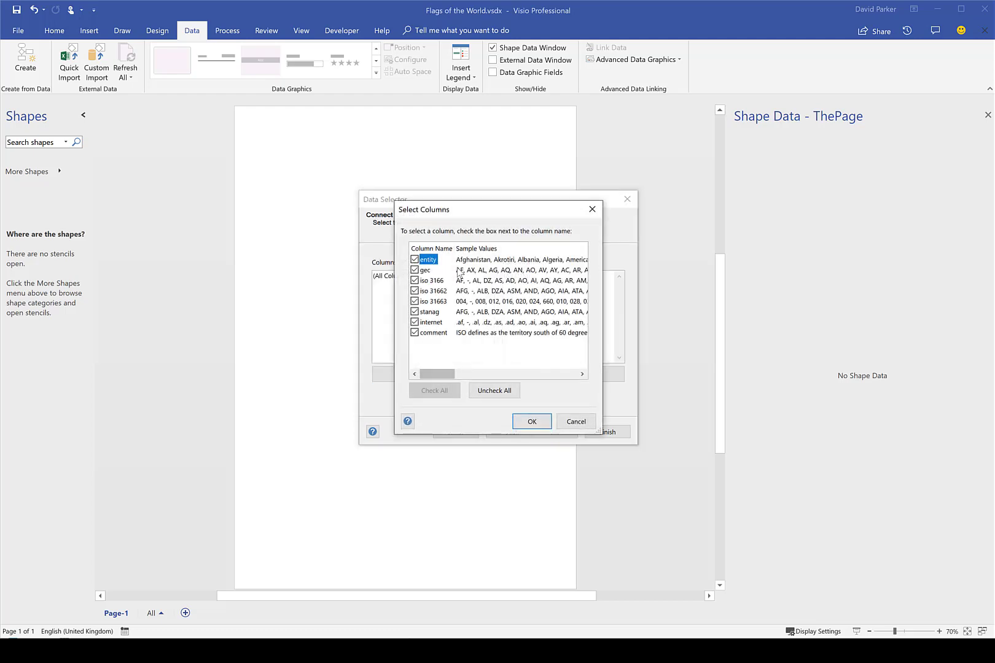
left_click(532, 422)
left_click(553, 432)
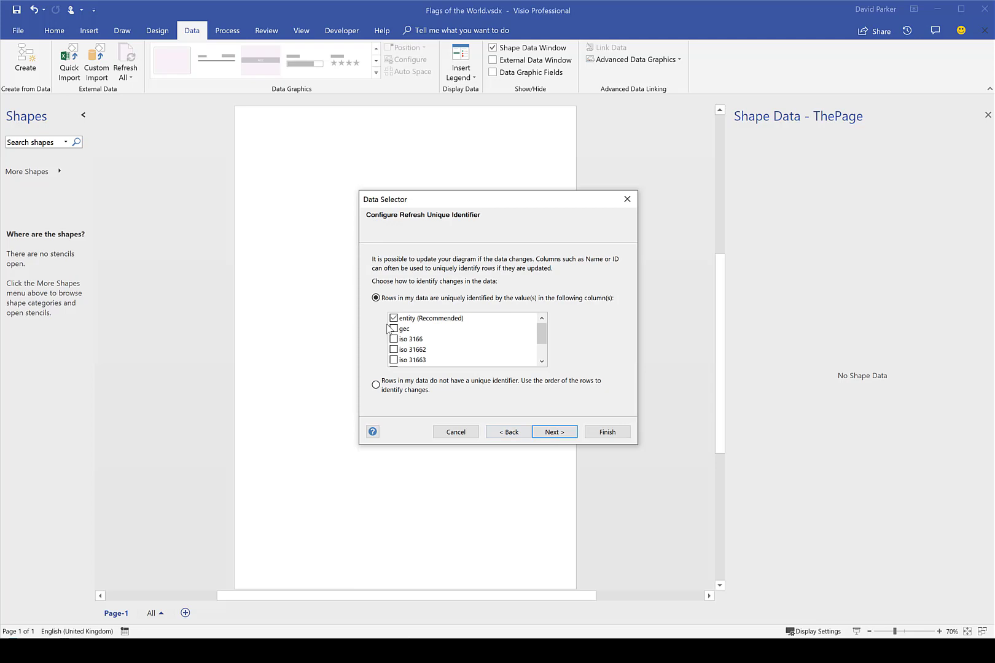
left_click(562, 432)
left_click(599, 432)
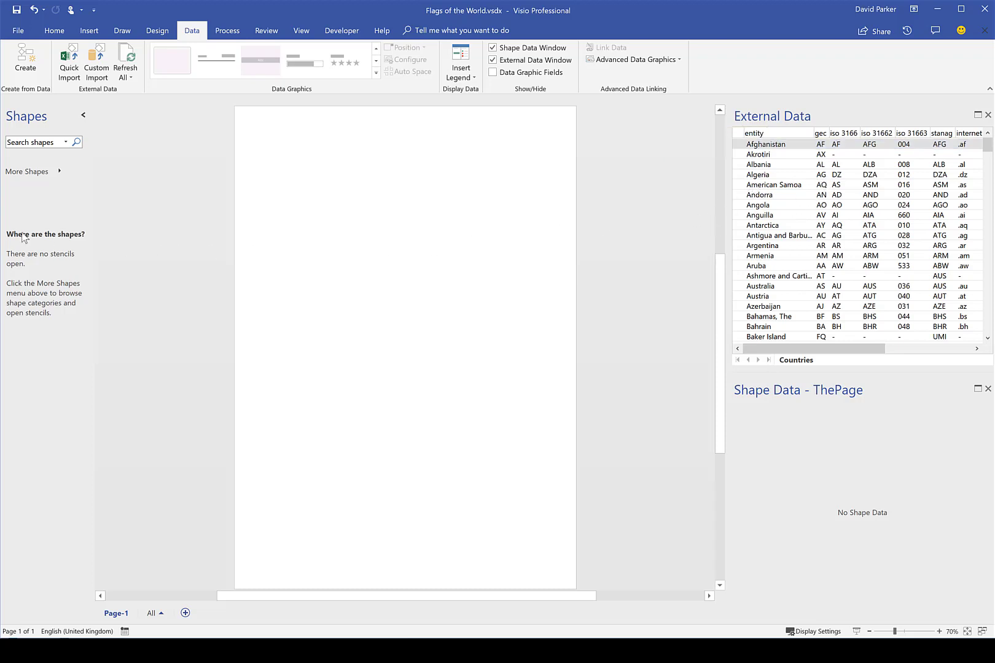
- Show the Document Stencil and drop the Afghanistan row onto the page as a linked rectangle
left_click(59, 174)
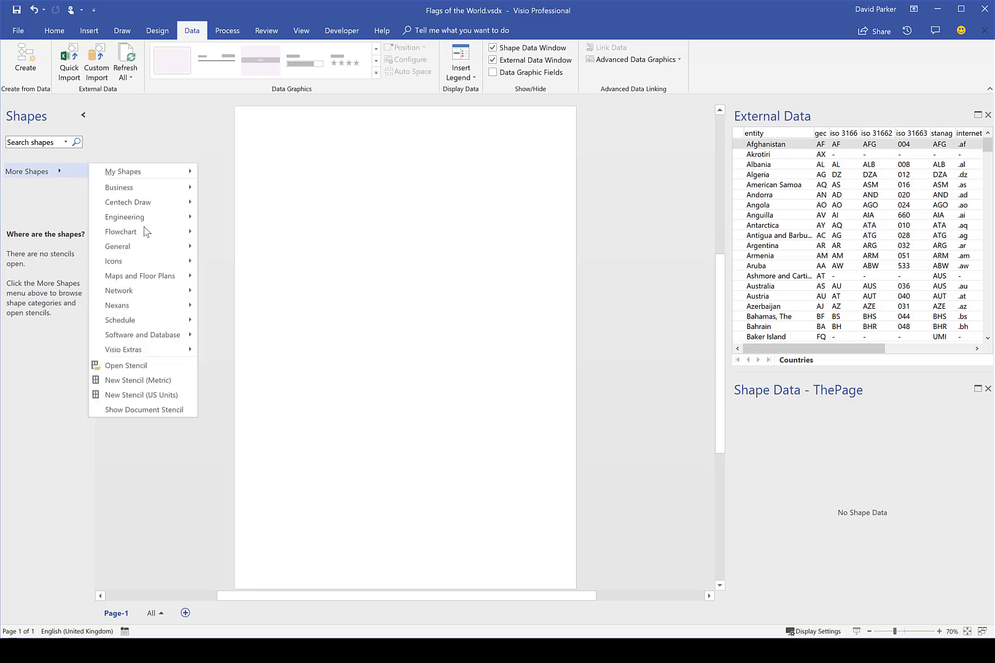
left_click(136, 413)
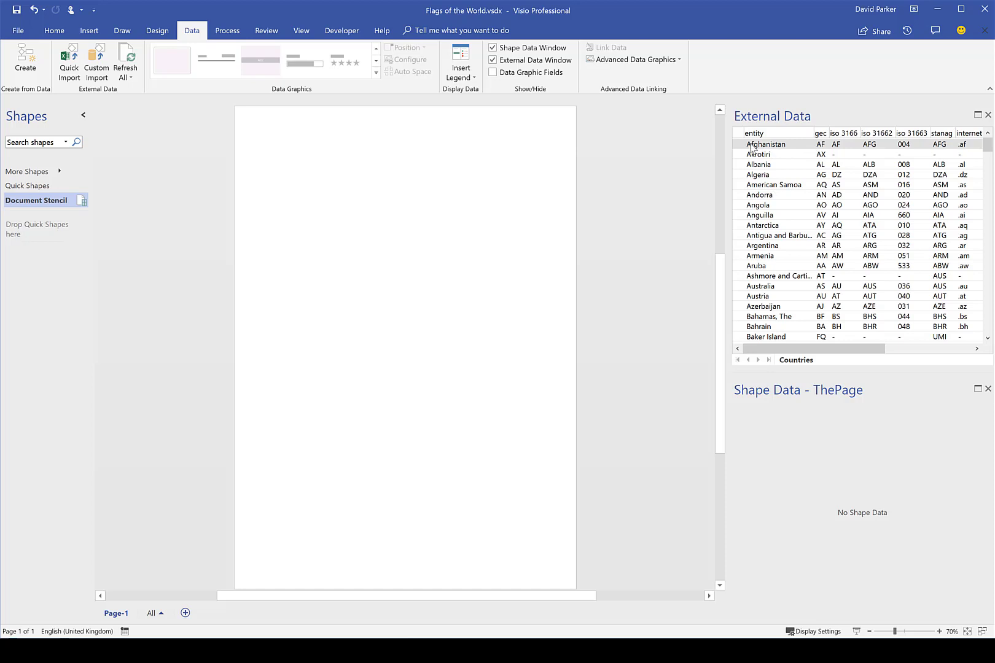
left_click_drag(396, 219, 353, 219)
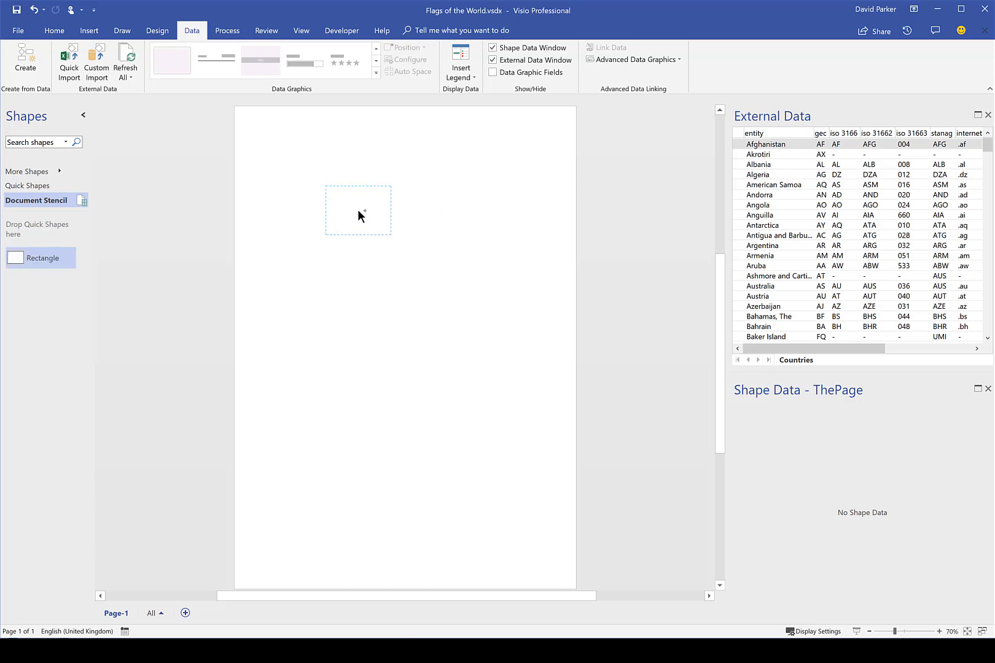
left_click_drag(358, 210, 358, 210)
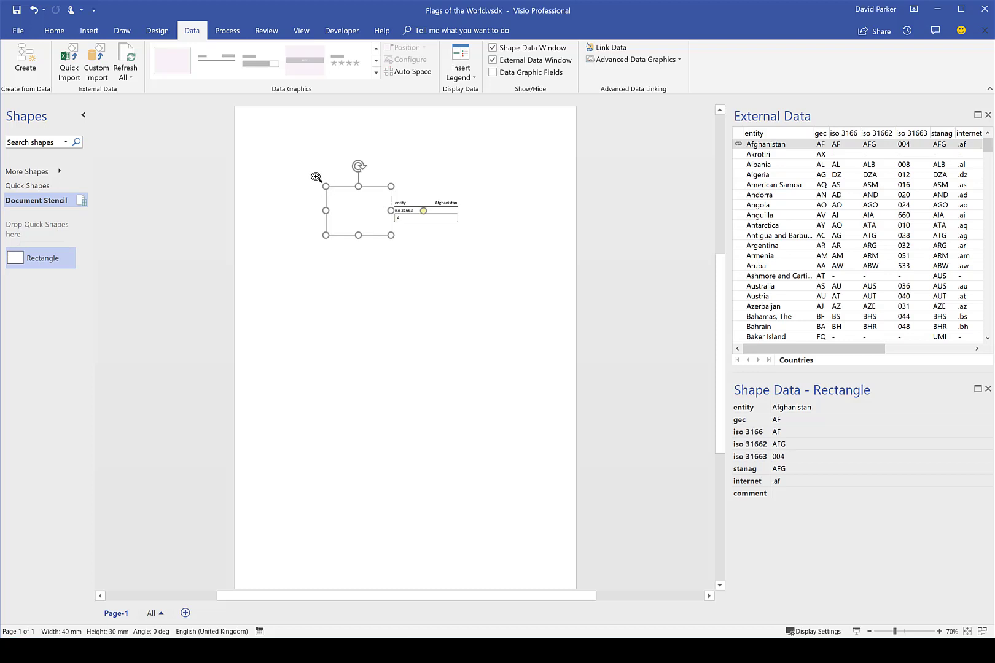
- Zoom in and untick iso 31663 in Data Graphic Fields, leaving only entity
left_click_drag(311, 161, 495, 260, "ctrl+shift")
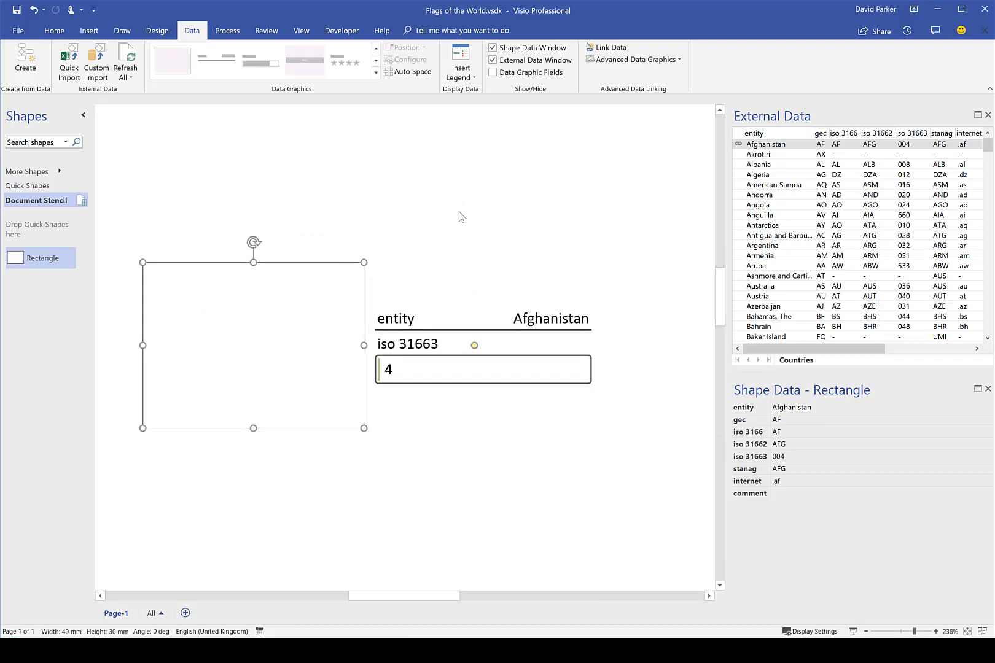
left_click(469, 244)
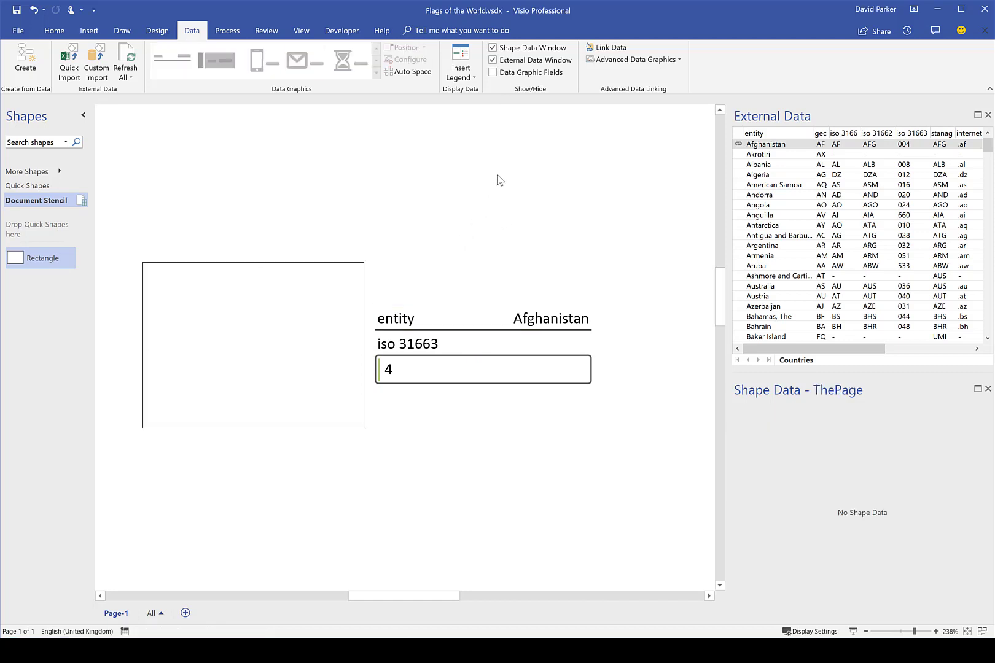
left_click(493, 72)
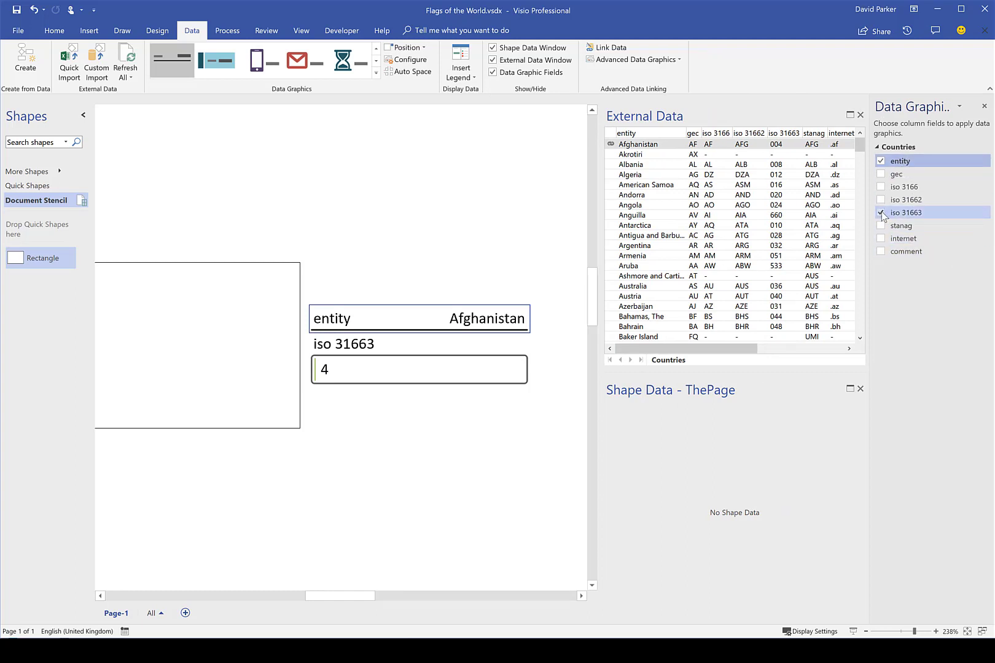
left_click(881, 213)
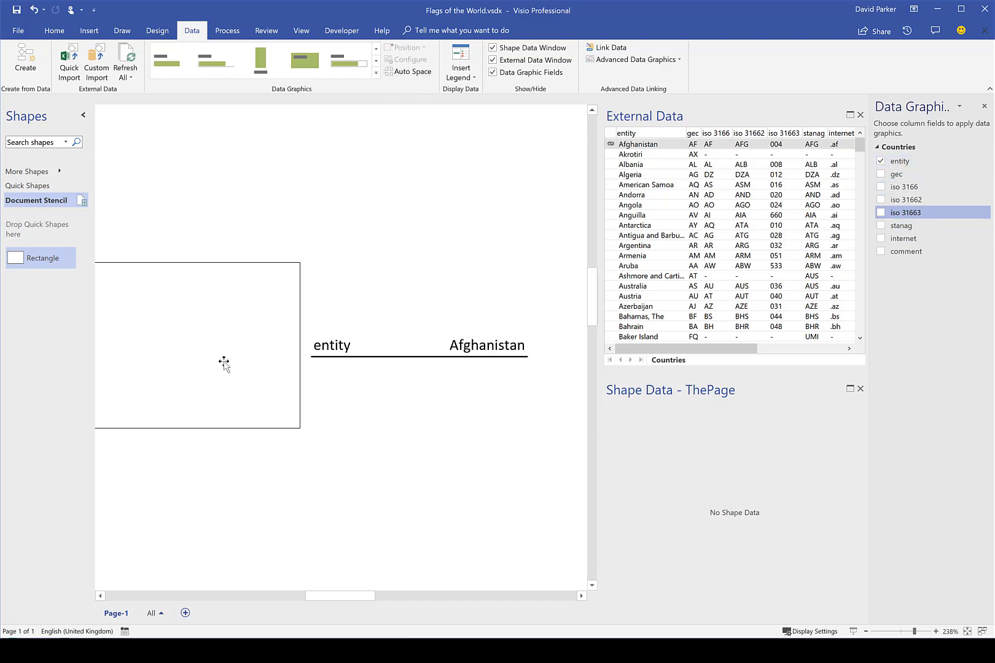
- Give the entity graphic Heading 3 style, positioned Horizontal Center and Vertical Top
left_click(335, 346)
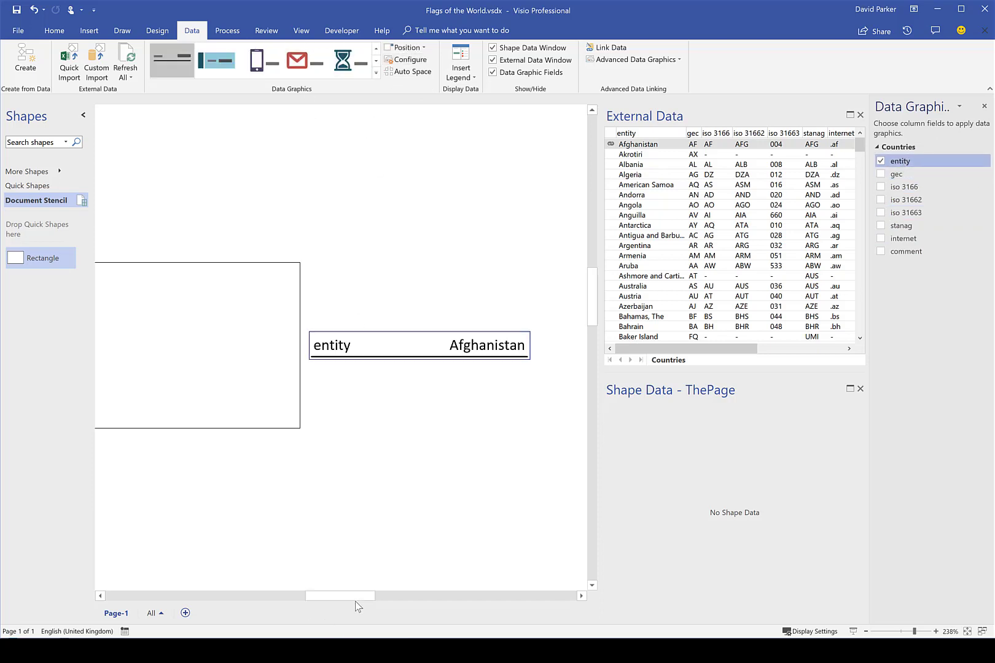
left_click_drag(355, 600, 339, 601)
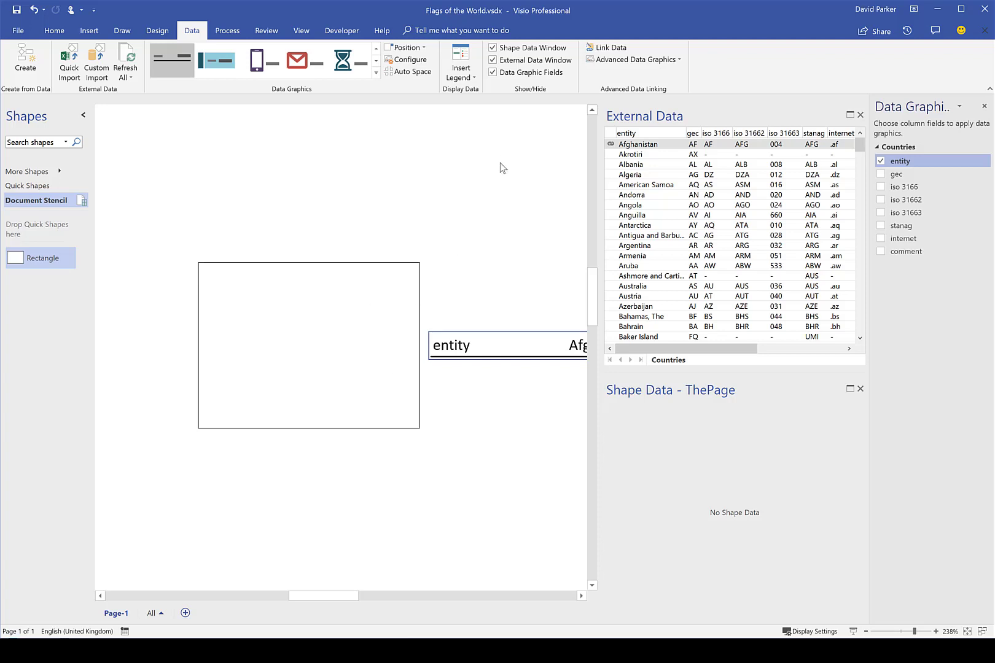
left_click(408, 61)
left_click(509, 249)
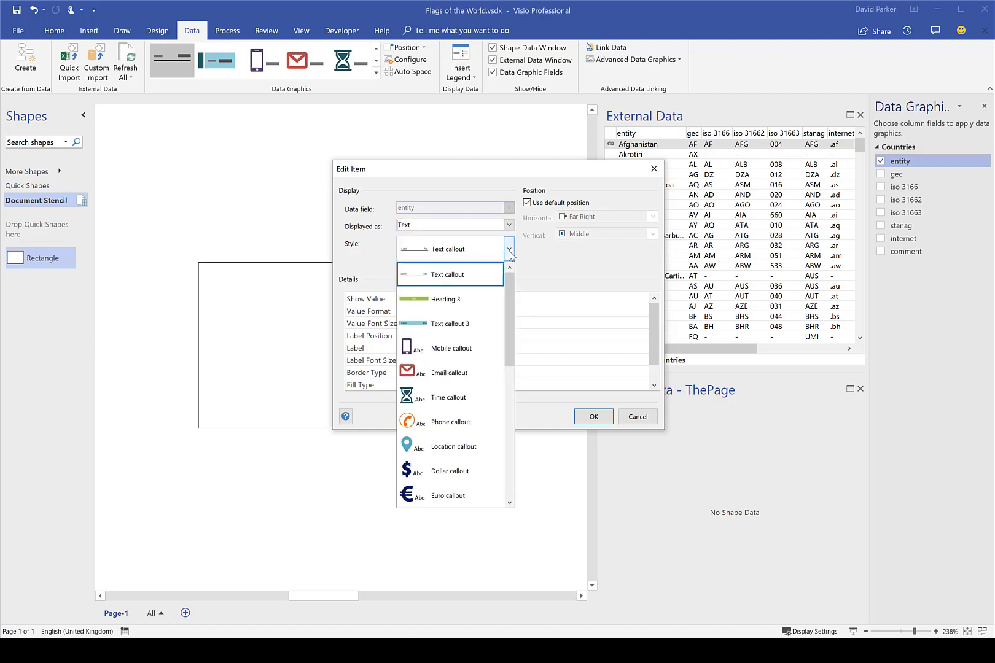
left_click(485, 301)
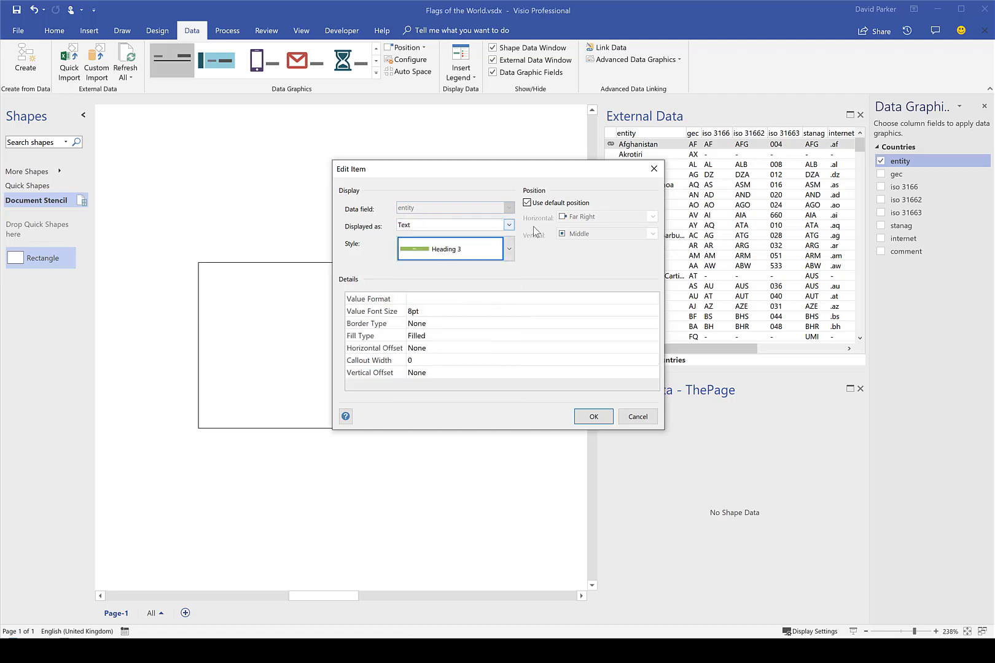
left_click(556, 203)
left_click(605, 216)
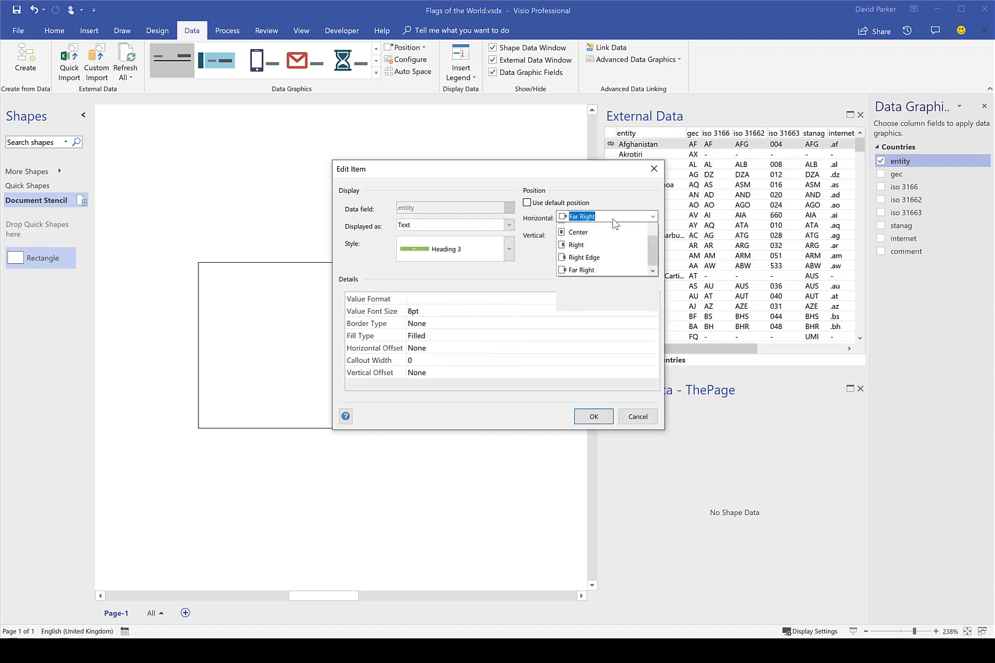
left_click(602, 240)
left_click(601, 234)
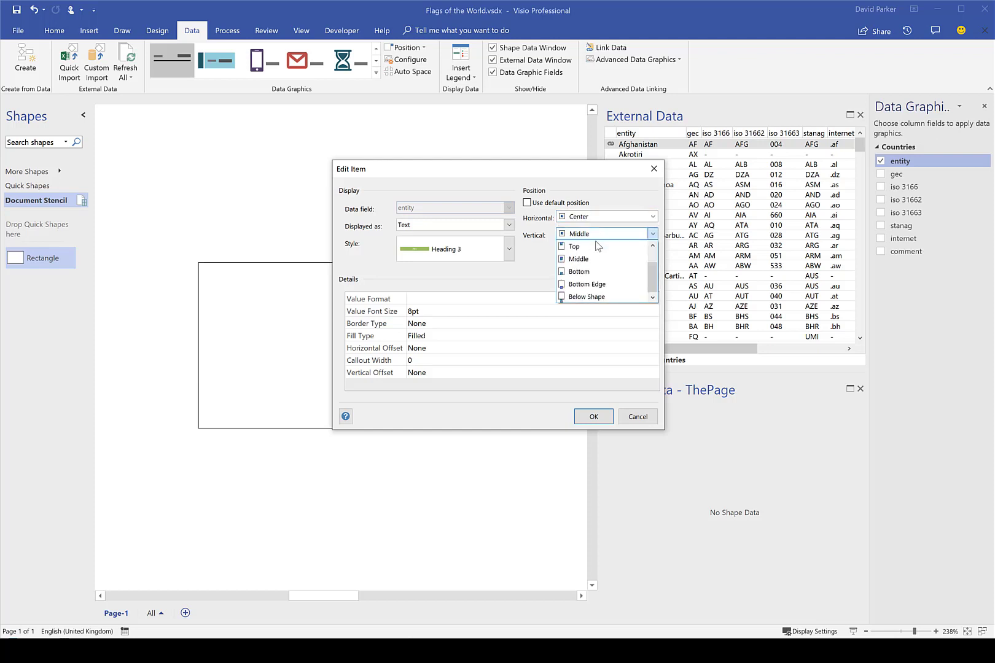
left_click(595, 244)
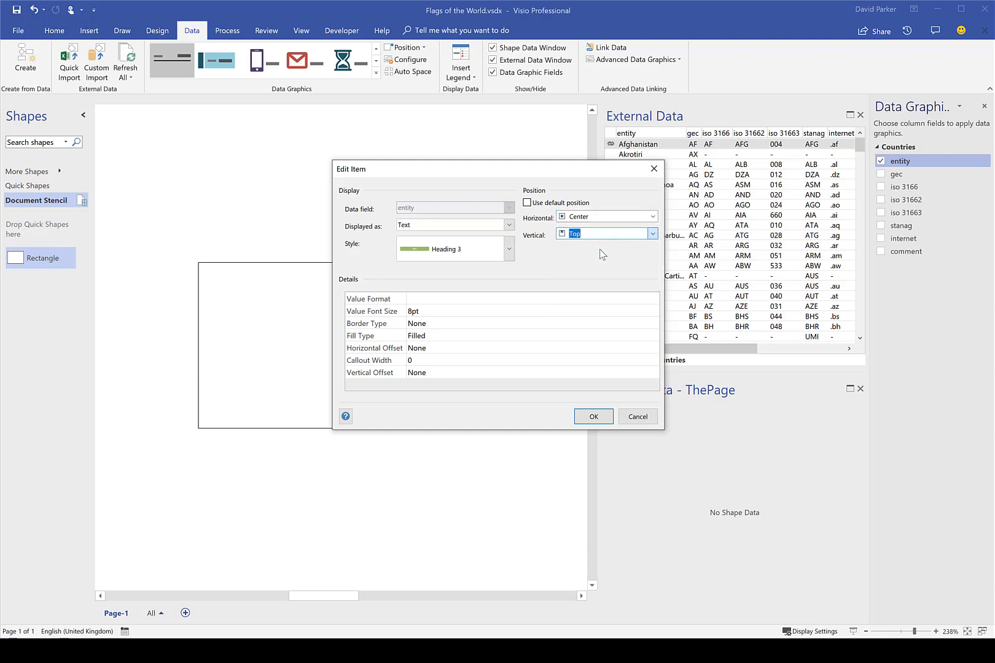
left_click(593, 417)
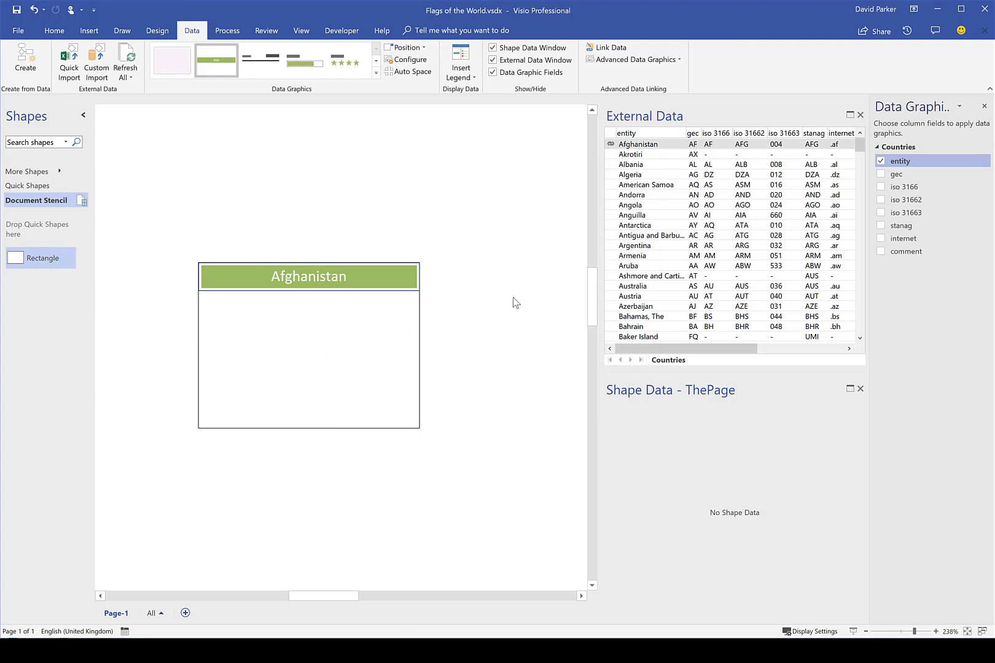
- Resize the Afghanistan rectangle to about 42 by 32 mm and bring up the Developer tools
left_click(381, 281)
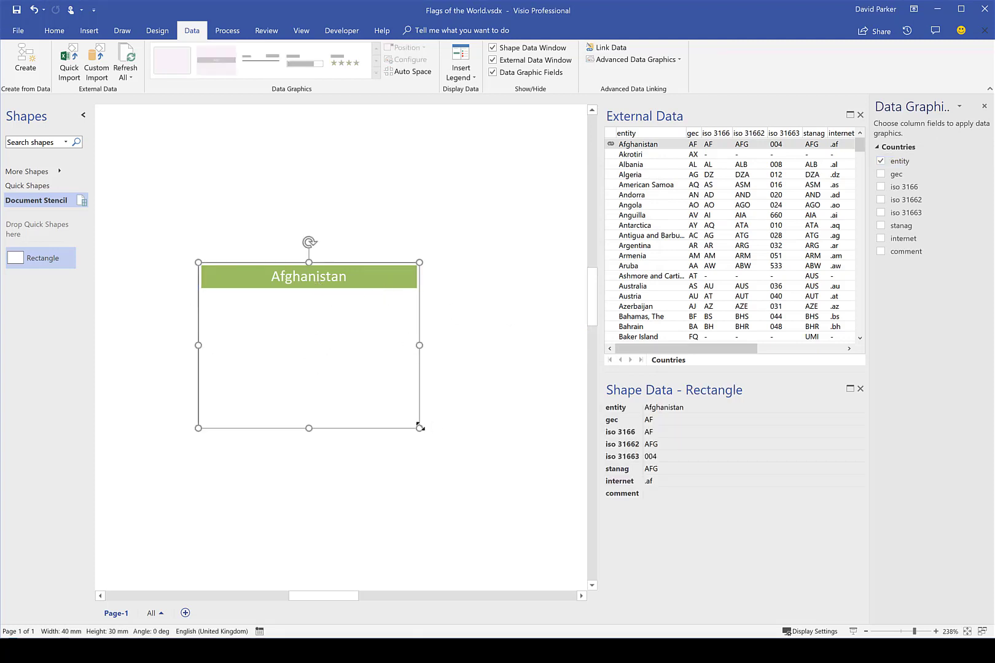
mouse_move(419, 427)
left_mouse_down()
mouse_move(440, 442)
mouse_move(431, 423)
left_mouse_up()
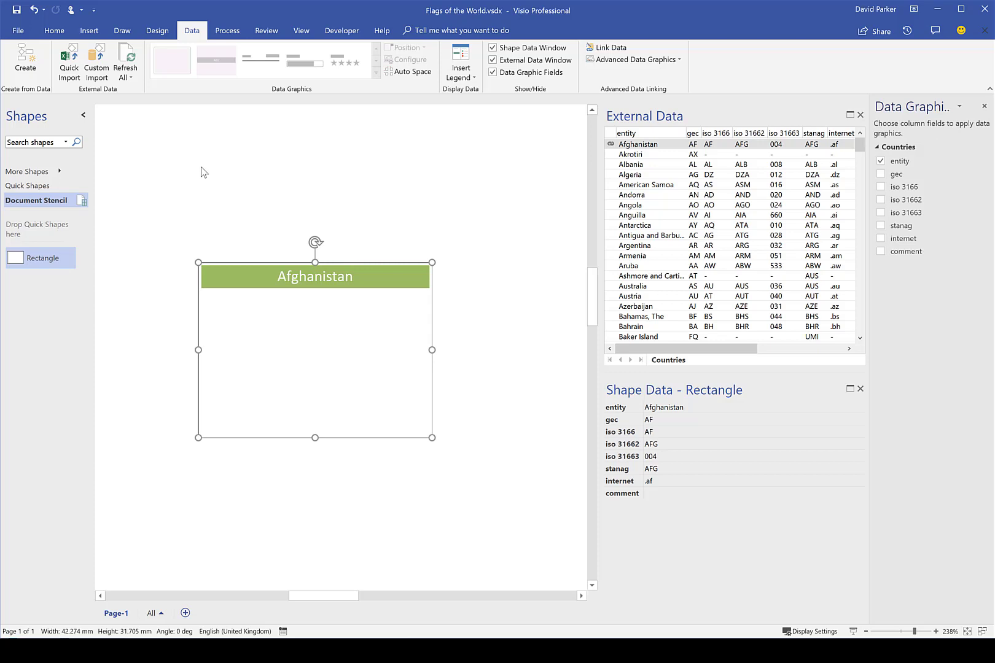
left_click(337, 35)
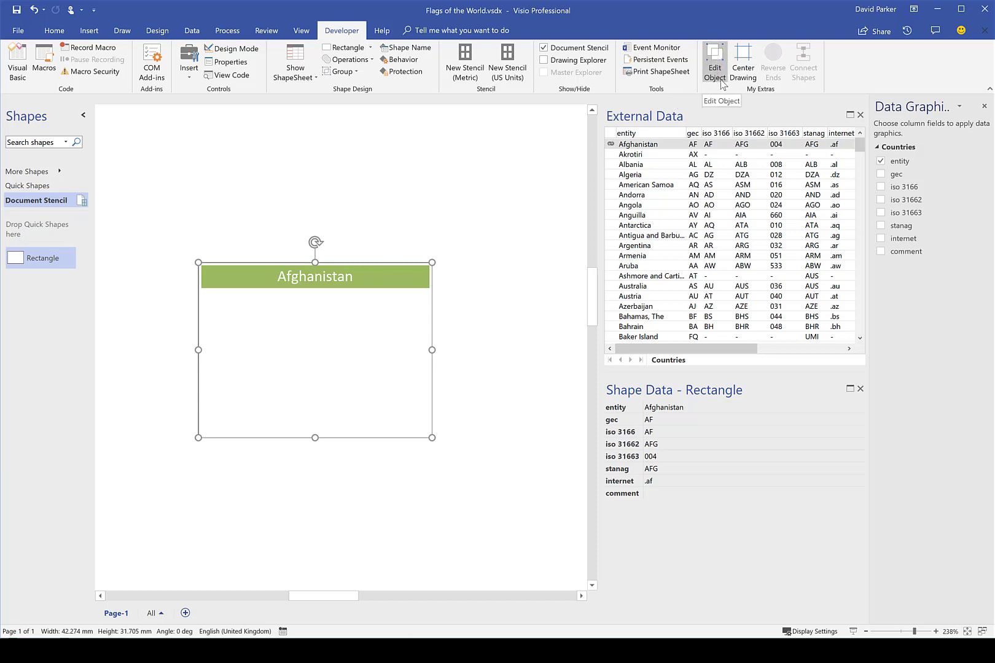
- Inspect the Edit Object command in Developer > My Extras (Custom), then cancel Options unchanged
right_click(862, 68)
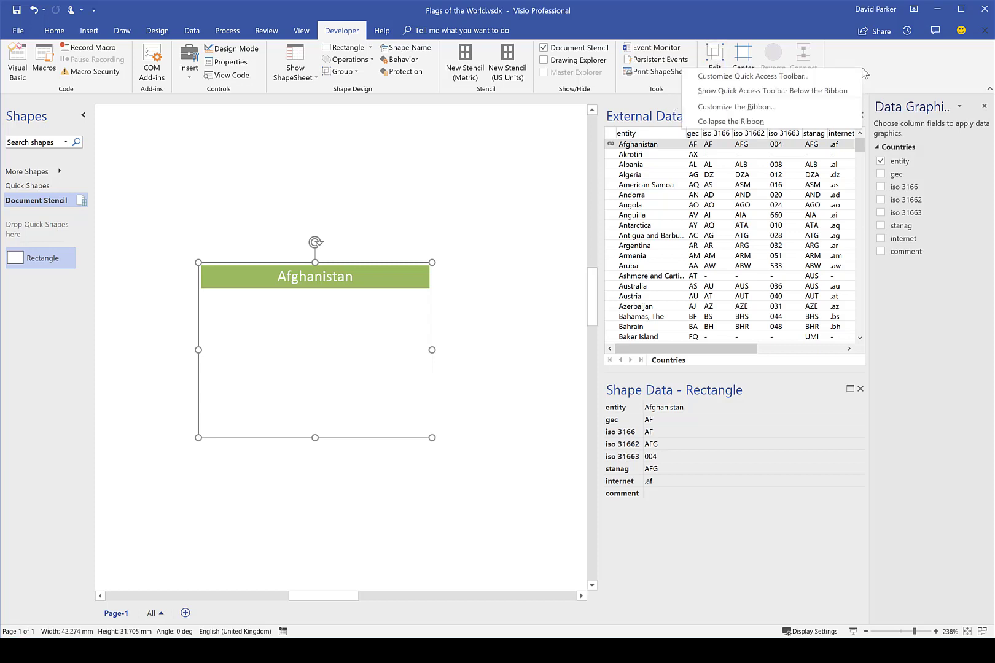
left_click(756, 108)
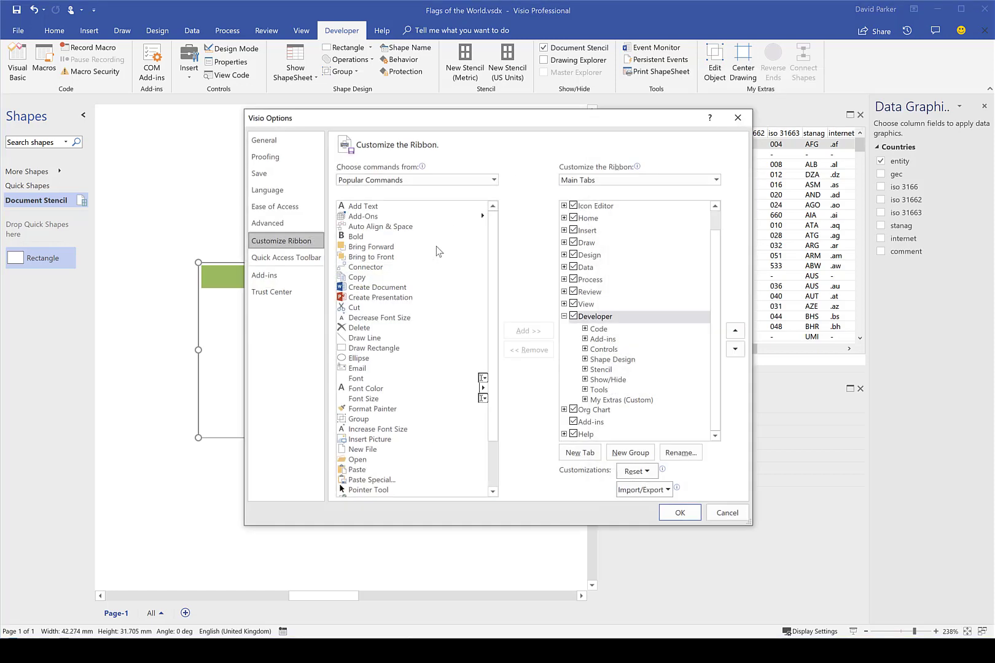
left_click(397, 181)
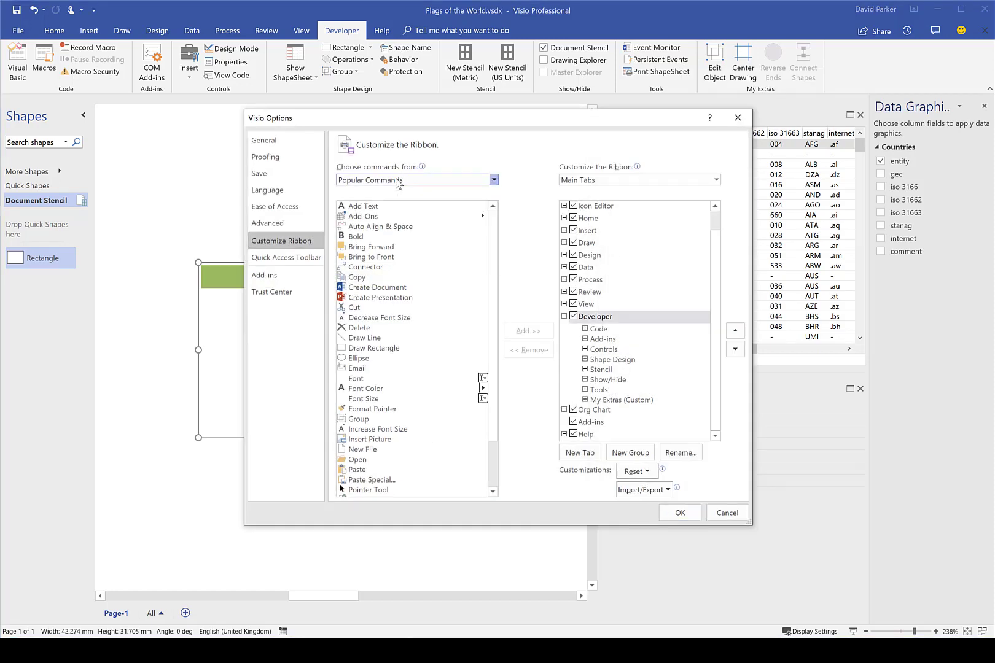
left_click(398, 180)
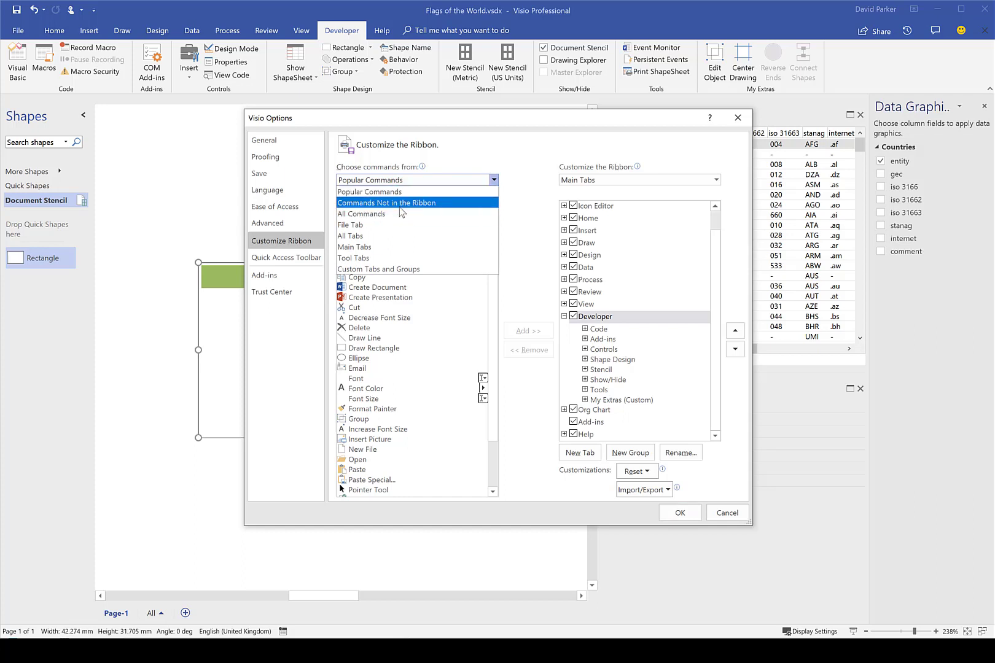
left_click(626, 318)
left_click(626, 318)
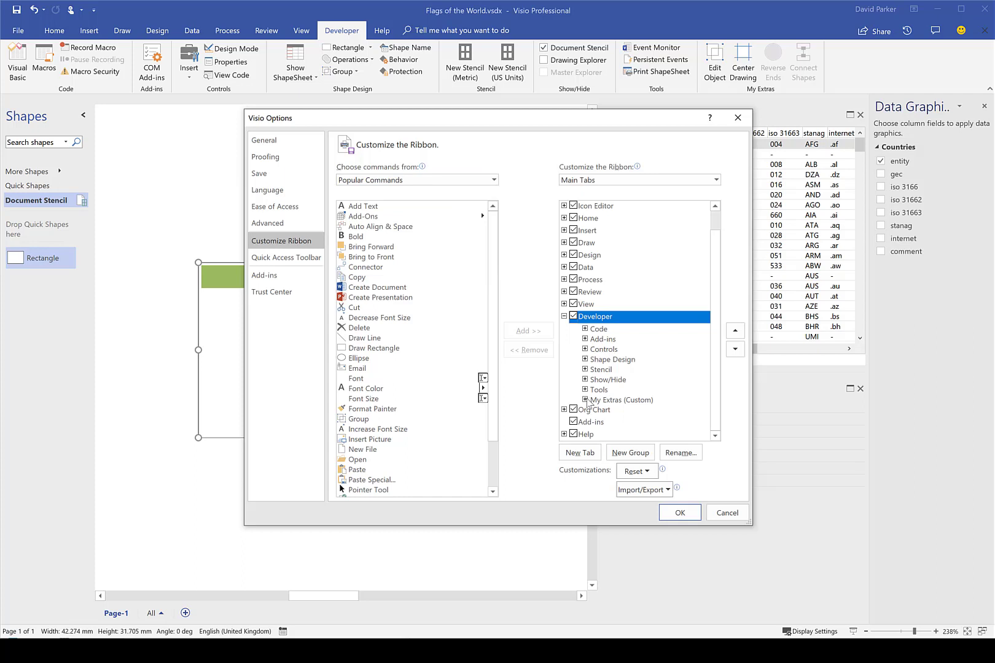
left_click(585, 400)
left_click(623, 397)
scroll(629, 396, "down", 1)
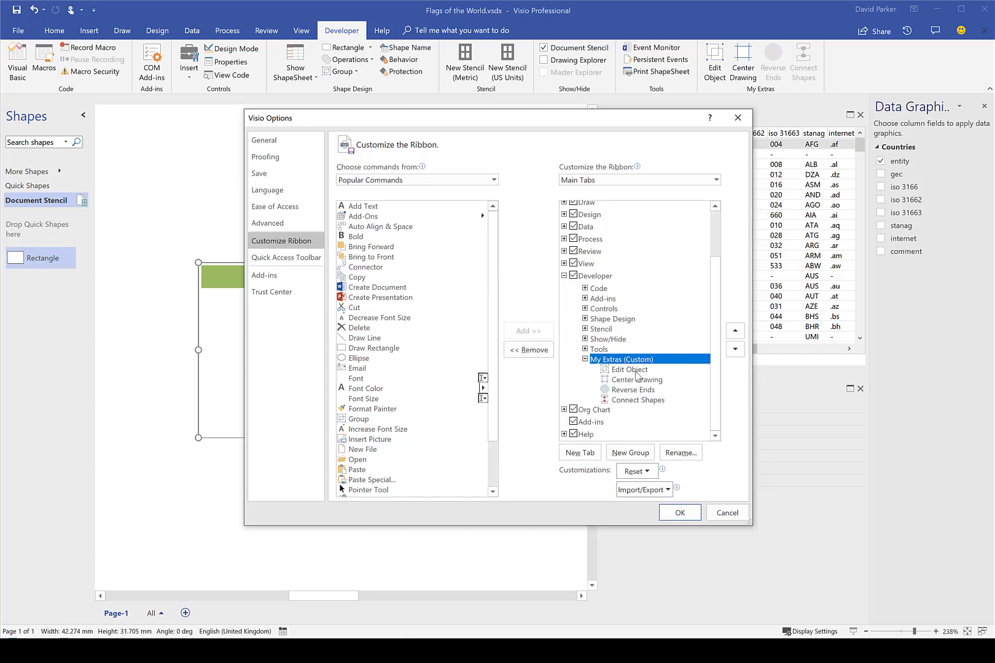
left_click(631, 371)
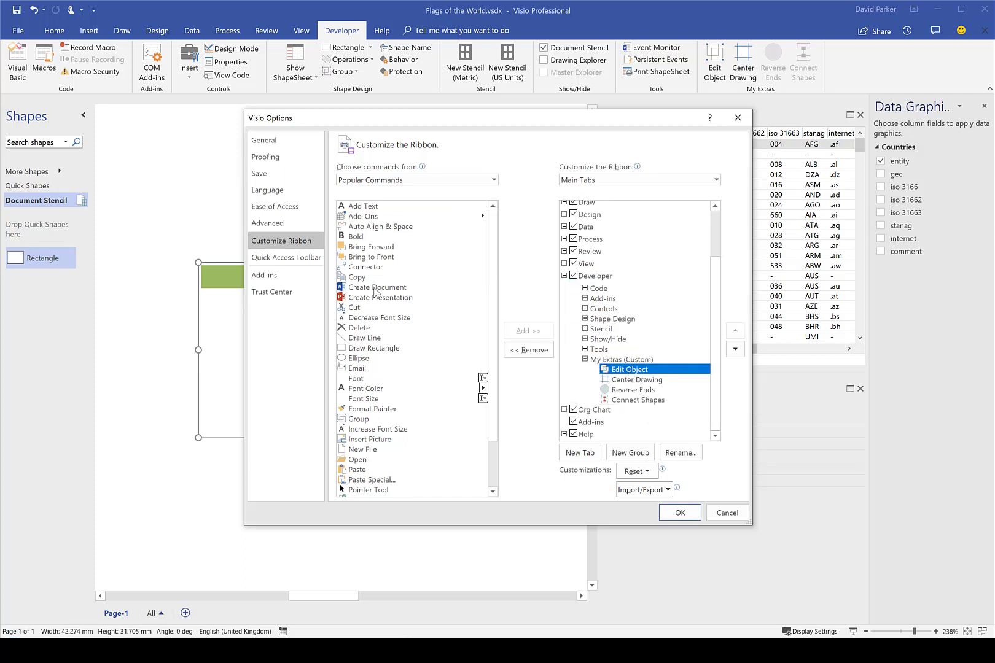
left_click(728, 513)
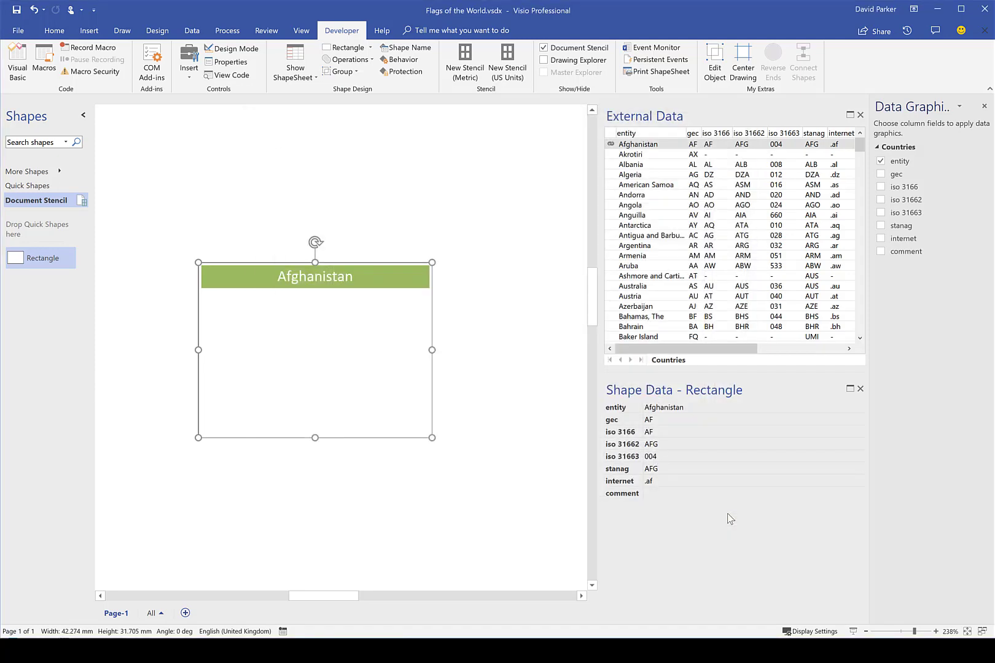
- Edit the rectangle's group separately and insert the besmart.jpg picture into it
left_click(718, 61)
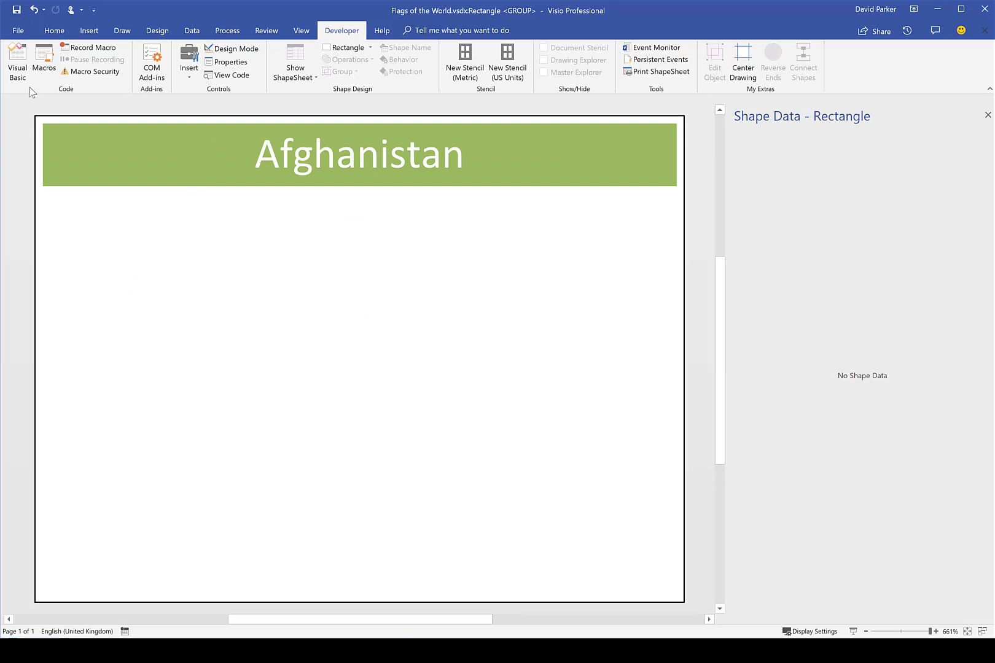
left_click(88, 31)
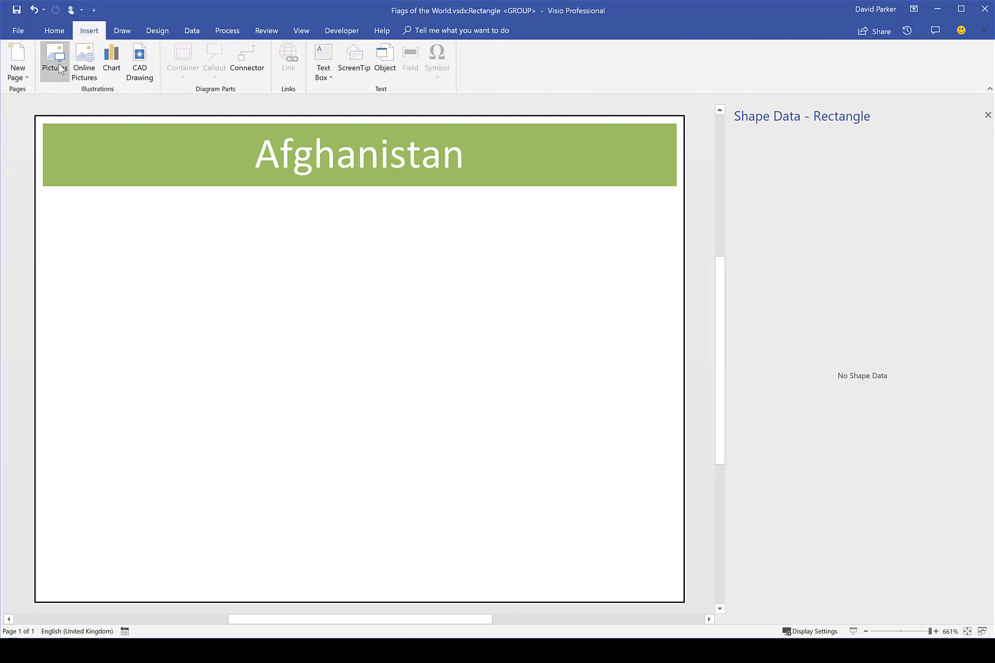
left_click(60, 70)
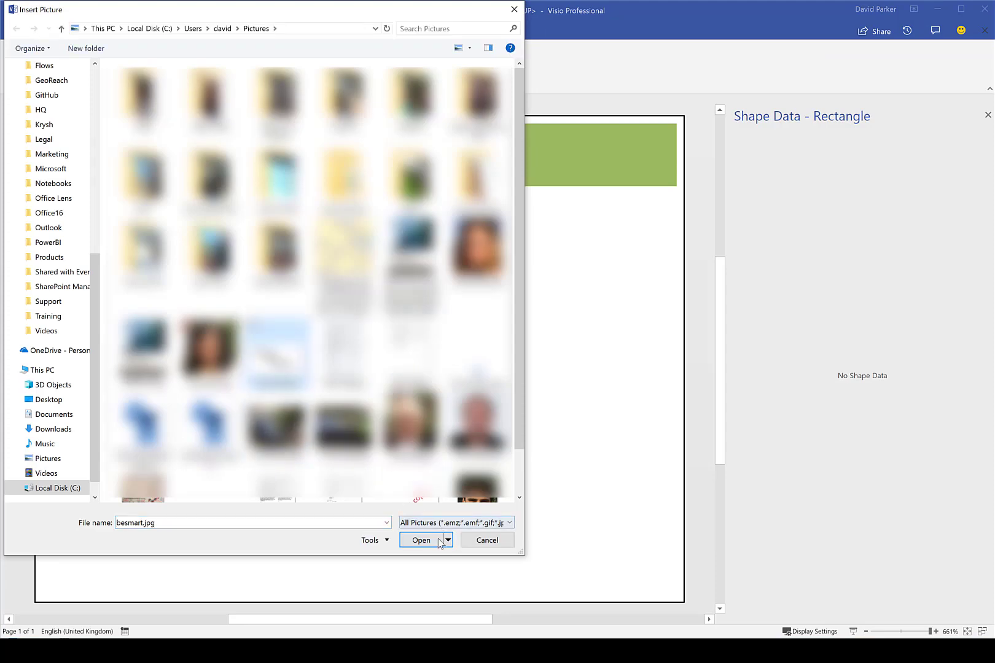
left_click(421, 540)
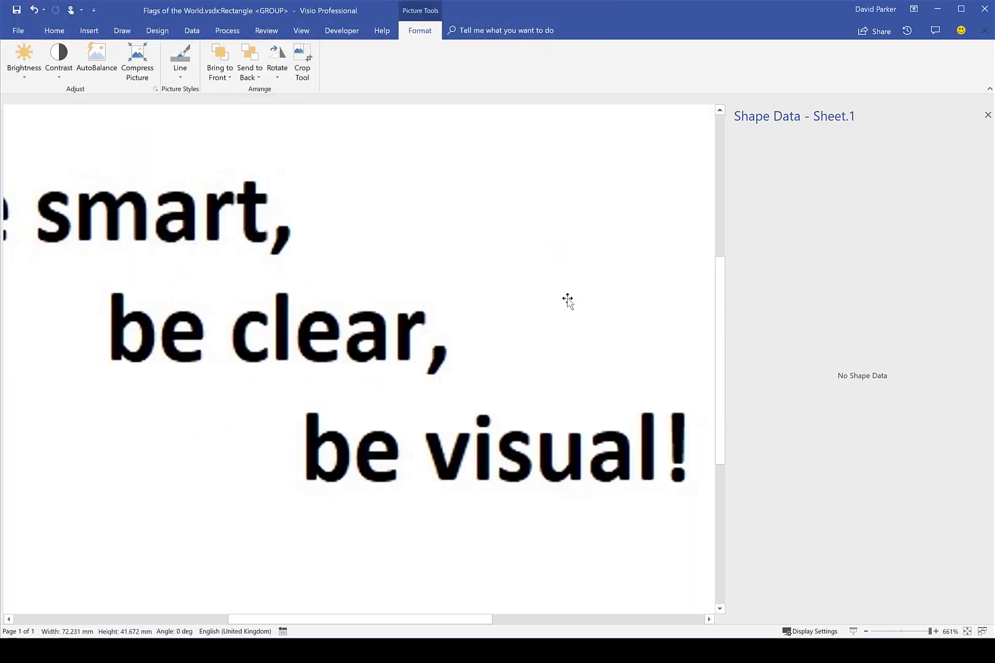
- Shrink the picture to 38 mm wide so it fits beneath the green banner
scroll(495, 331, "down", 4, "ctrl")
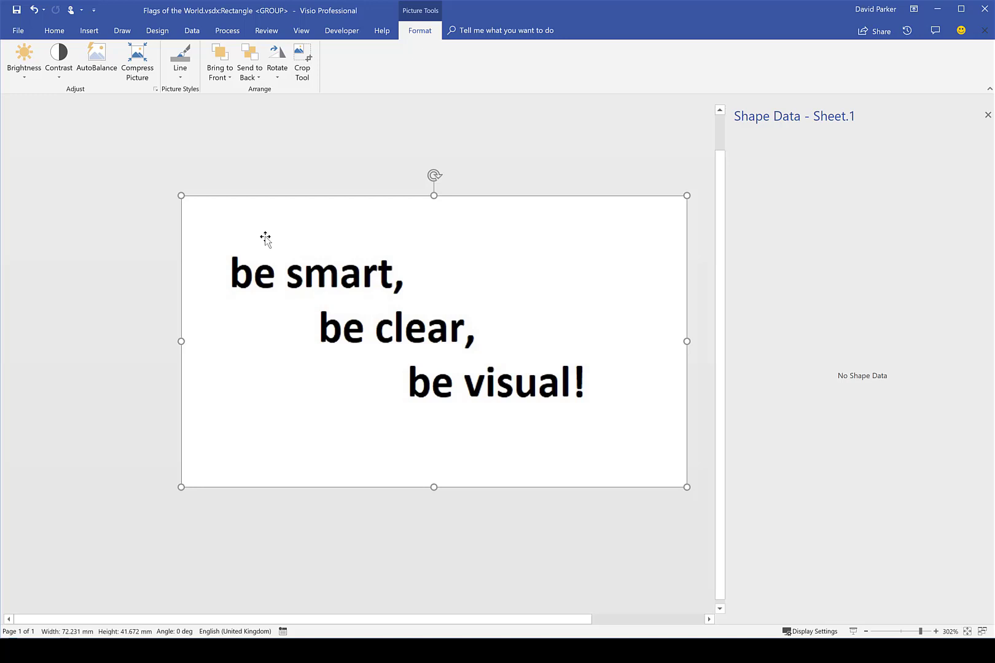
left_click_drag(181, 196, 372, 320)
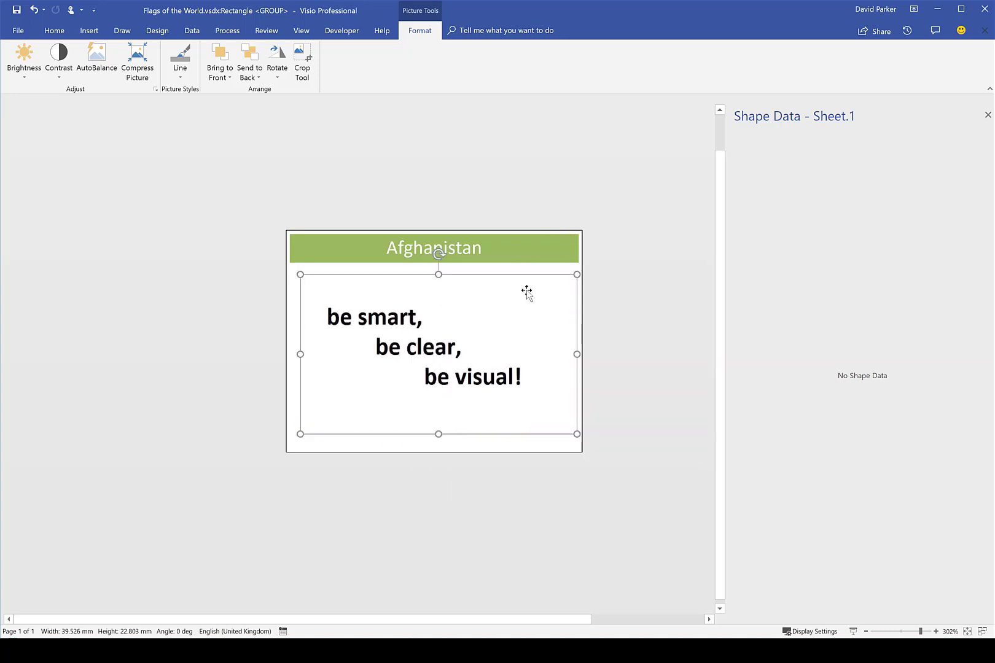
left_click_drag(567, 280, 566, 280)
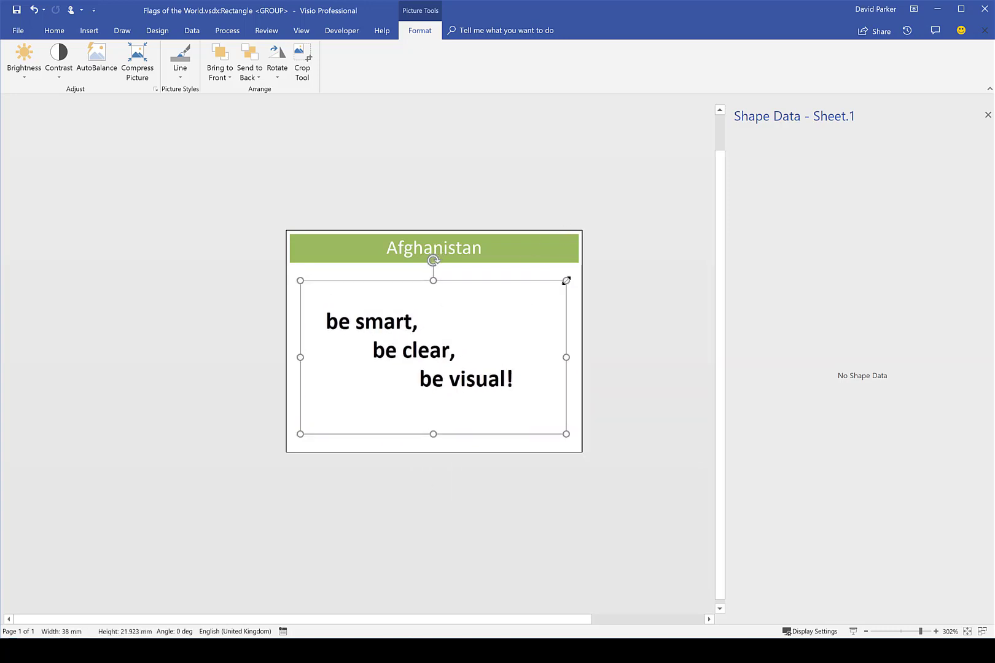
left_click(559, 344)
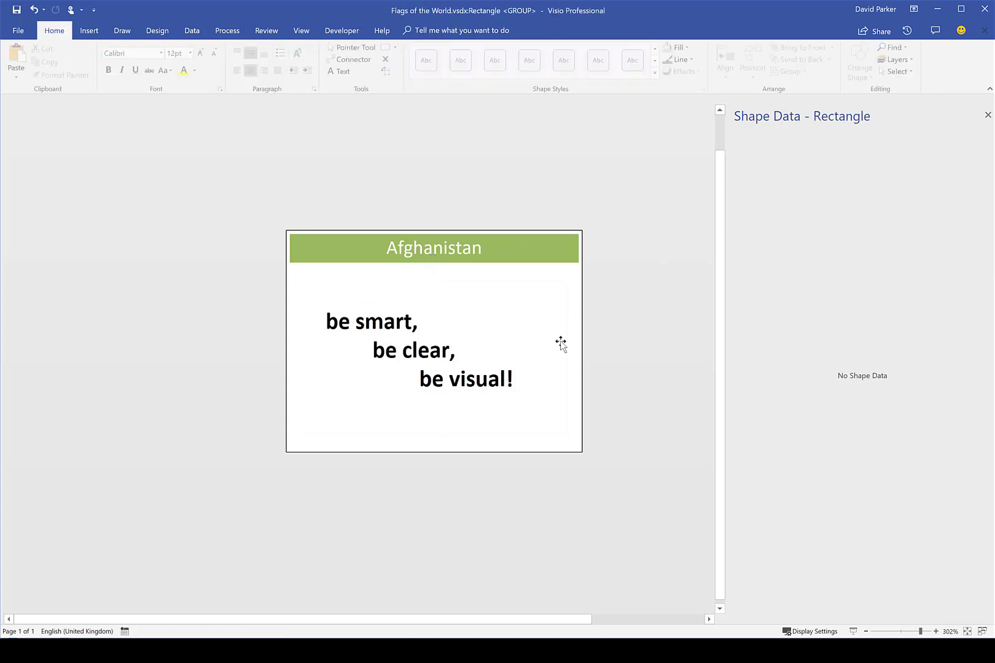
left_click(451, 364)
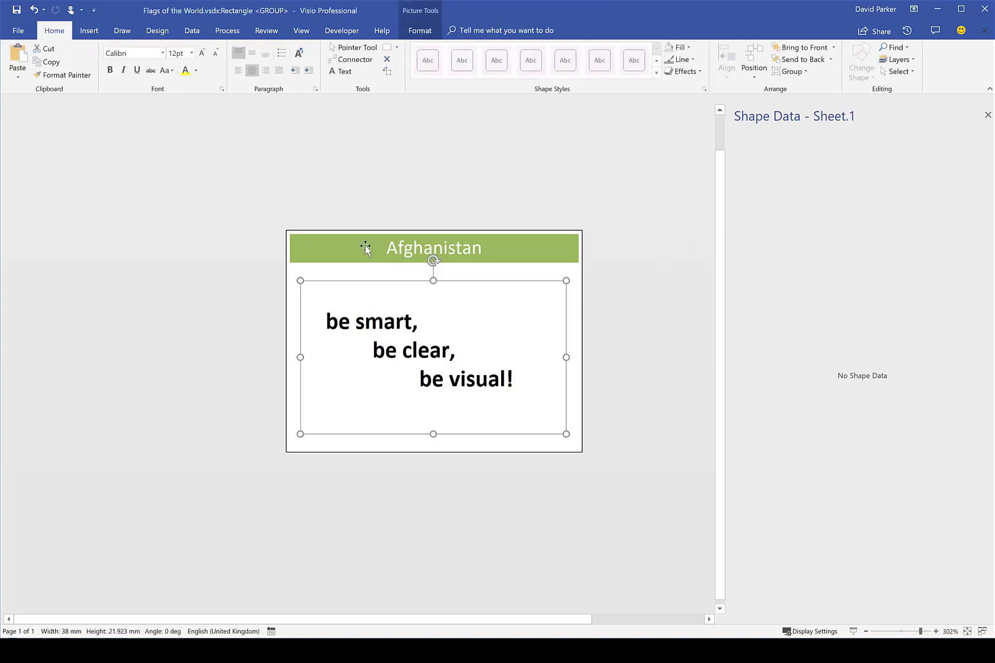
left_click(658, 176)
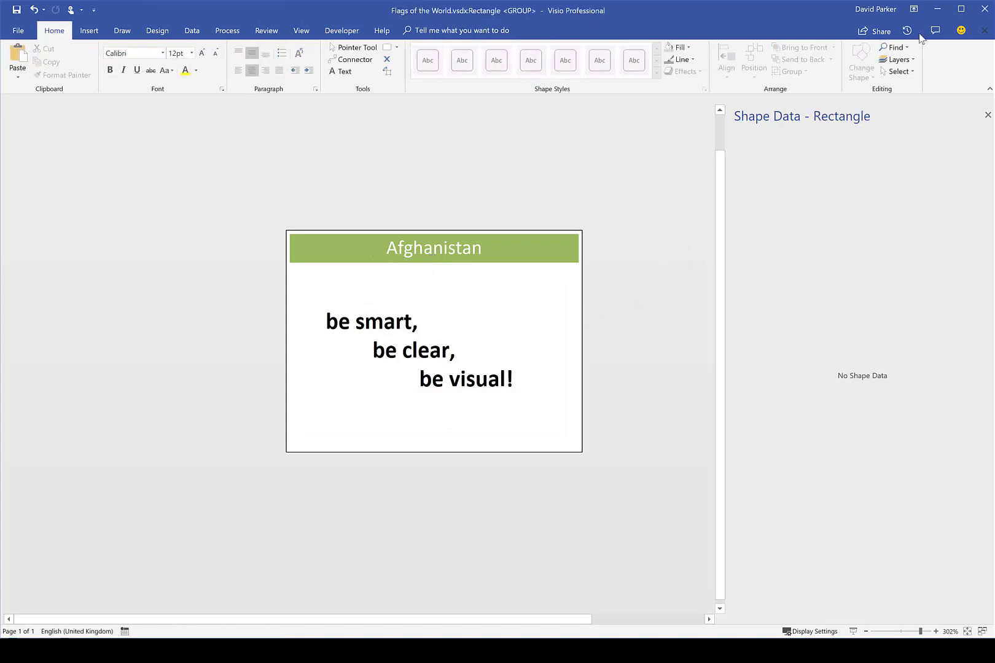
- Close the group window and nudge the Afghanistan rectangle slightly right on the page
left_click(984, 32)
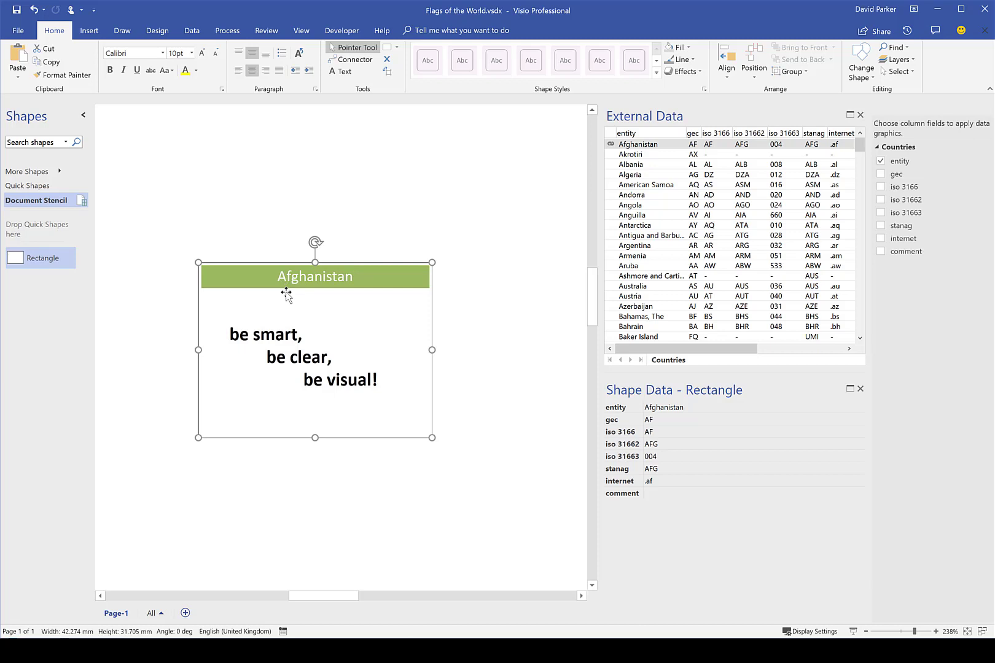
left_click(422, 240)
left_click(381, 280)
mouse_move(335, 279)
left_mouse_down()
mouse_move(313, 172)
mouse_move(335, 285)
left_mouse_up()
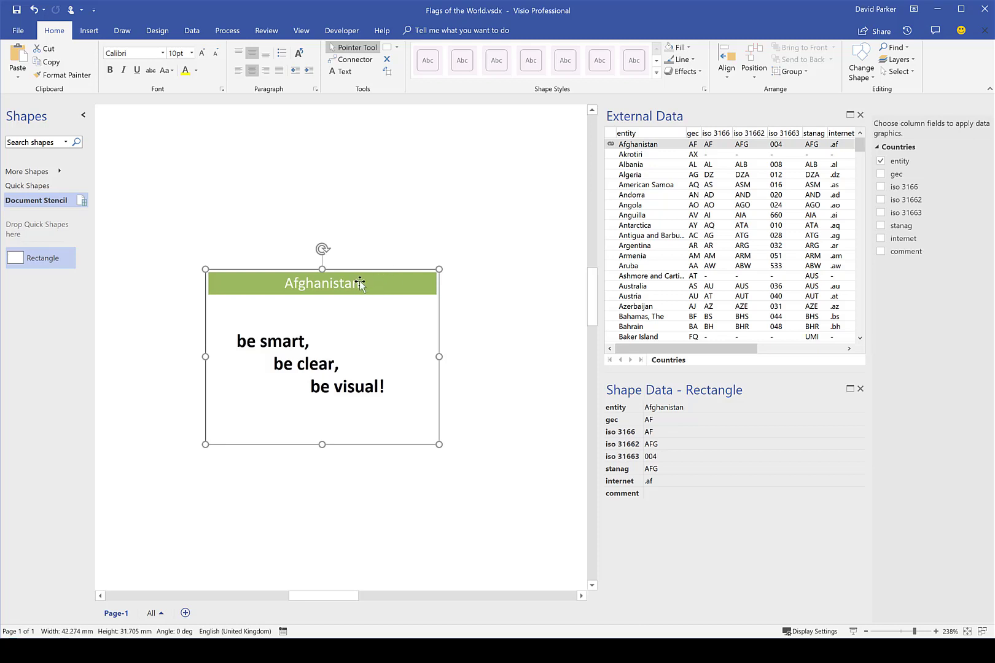
left_click_drag(358, 284, 381, 282)
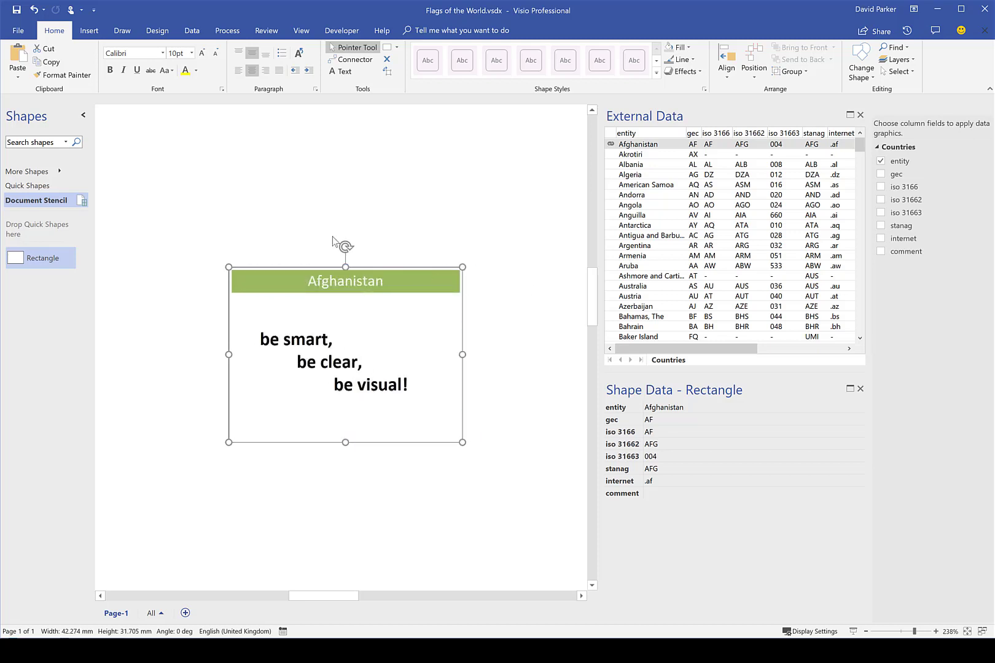
- Open the Image Utils stencil from More Shapes > My Shapes
left_click(341, 31)
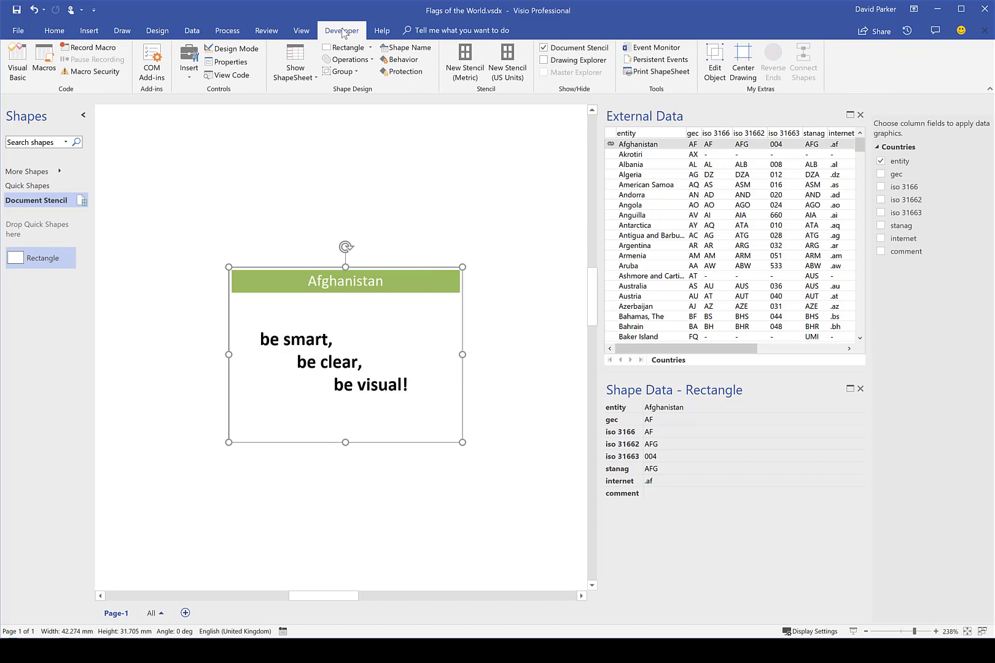
left_click(59, 171)
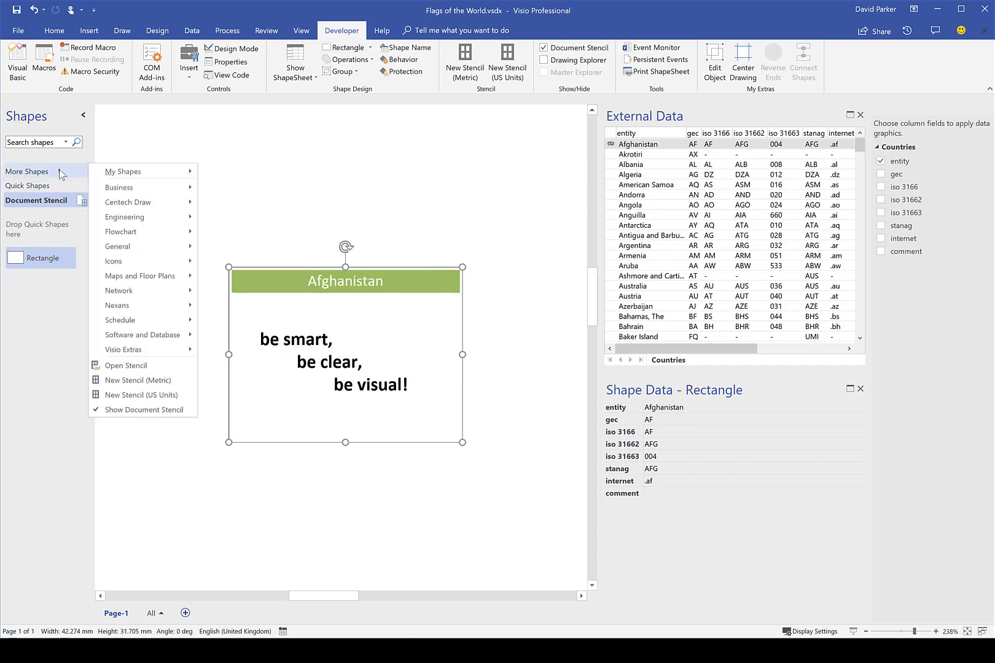
mouse_move(158, 173)
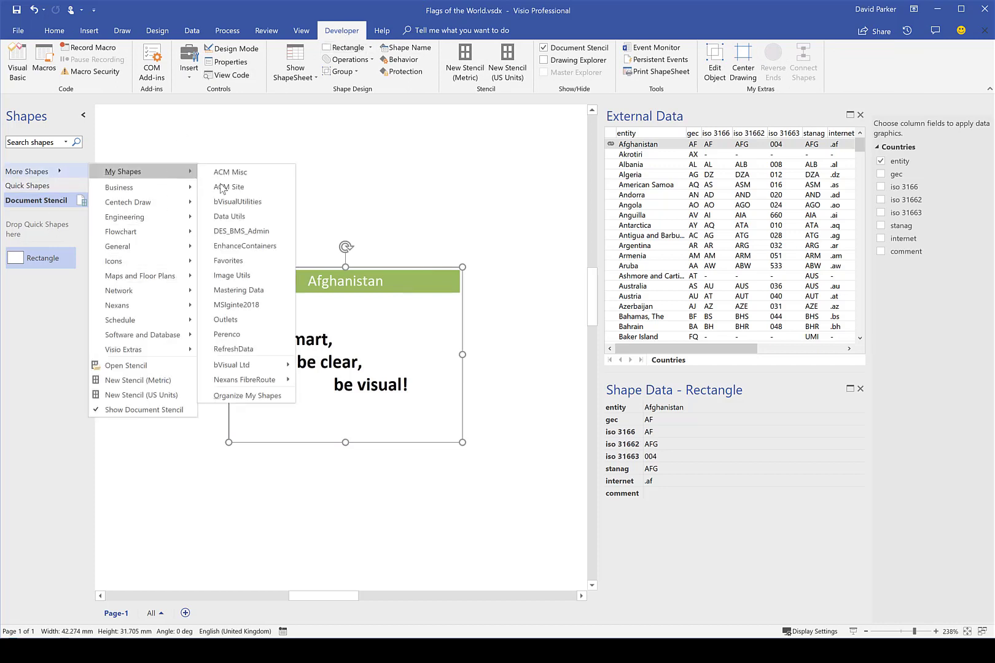
left_click(249, 274)
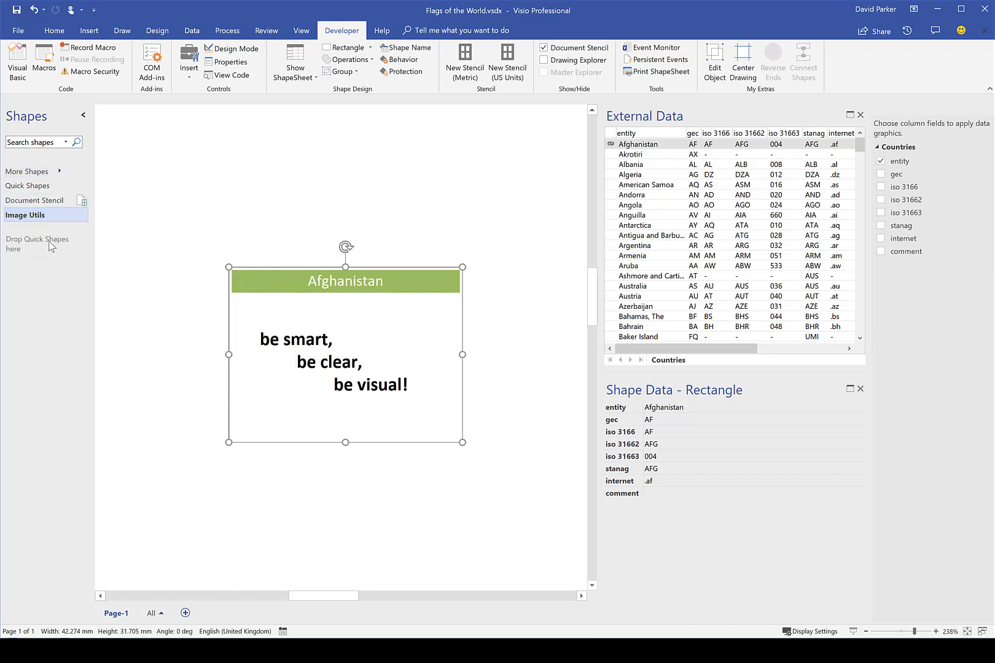
- Bring up the Macros dialog listing the macros stored in Image Utils.vssm
left_click(44, 65)
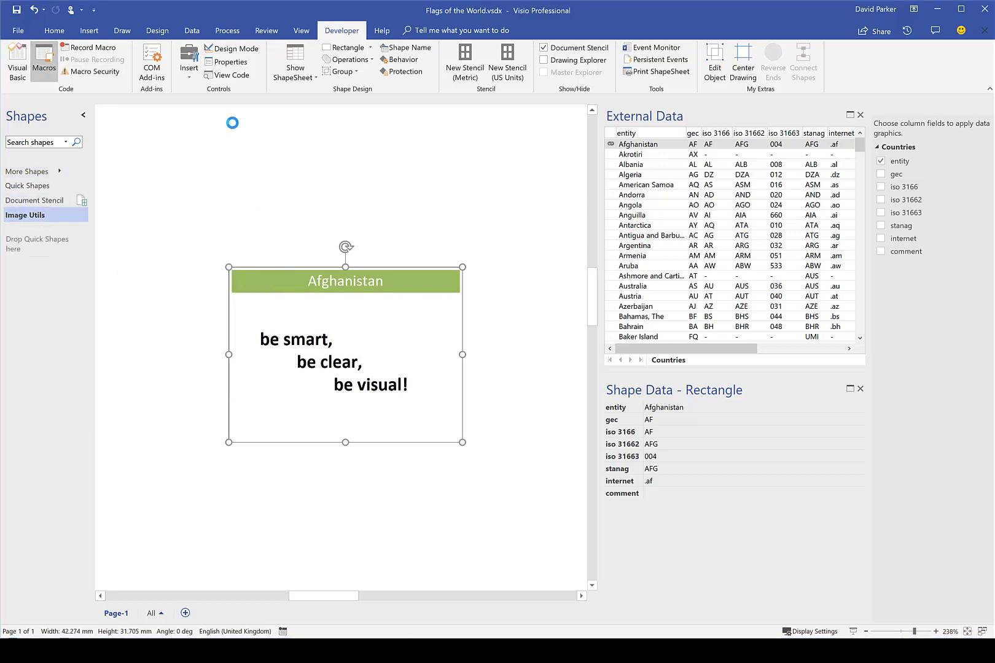
left_click_drag(90, 106, 404, 106)
left_click(497, 279)
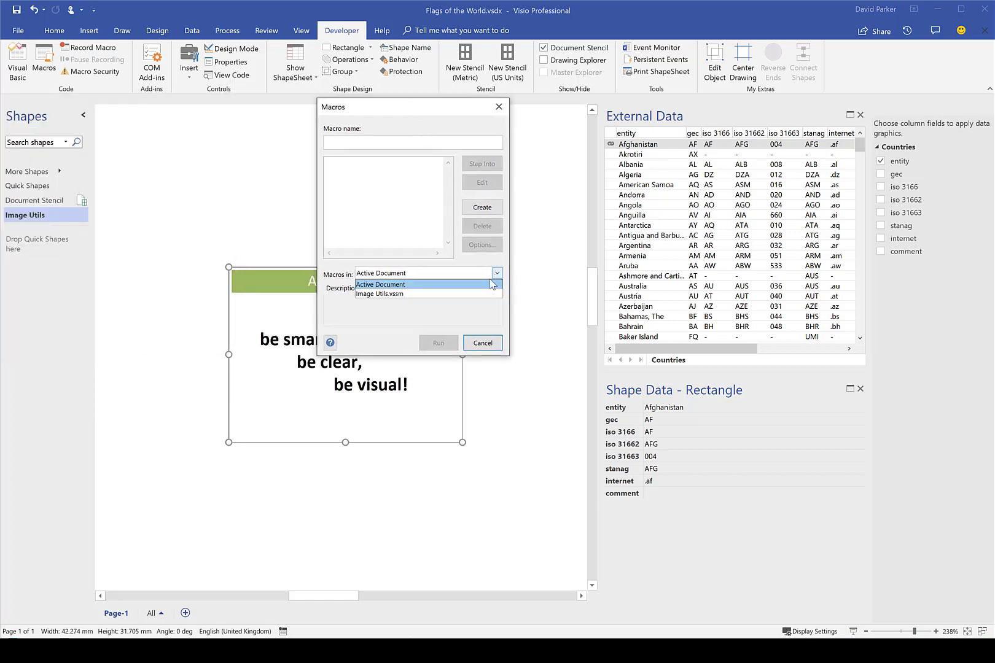
left_click(445, 300)
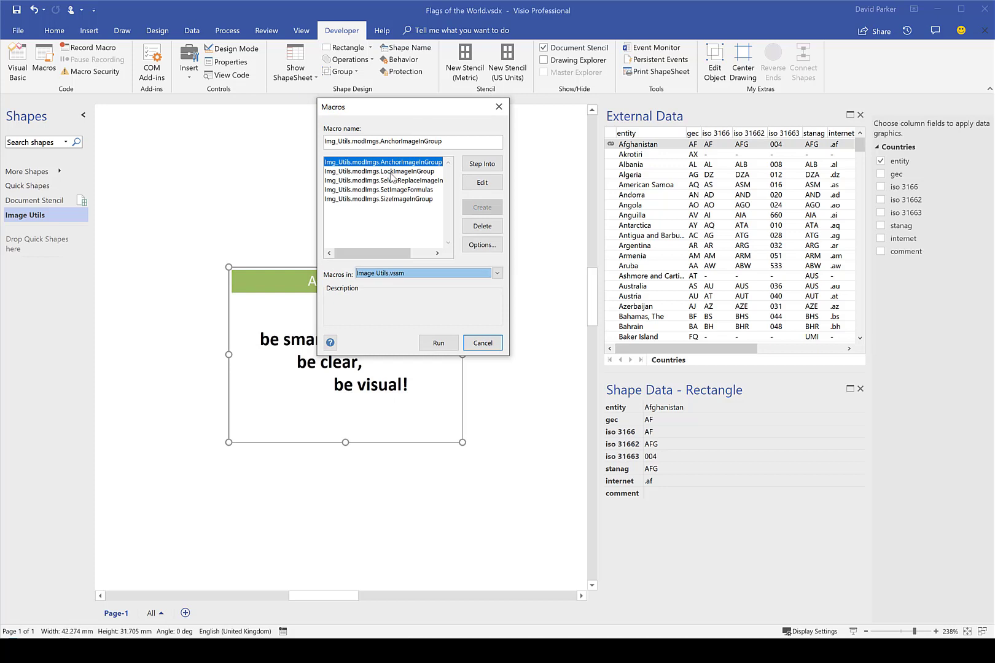
- Run AnchorImageInGroup and accept dock position 5 (centre) for the picture
left_click(441, 345)
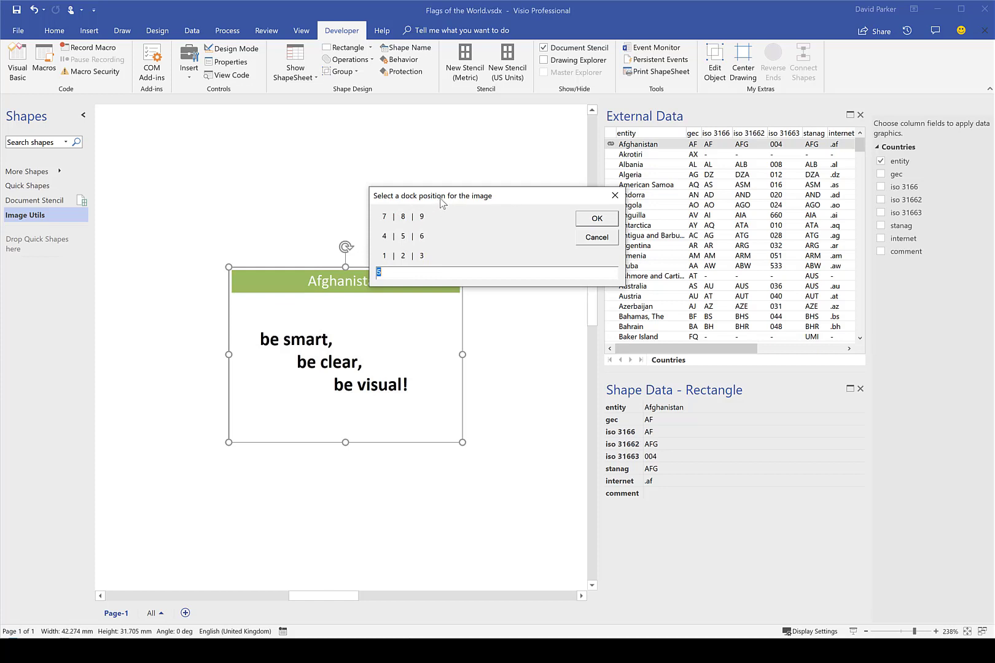
left_click_drag(441, 202, 422, 162)
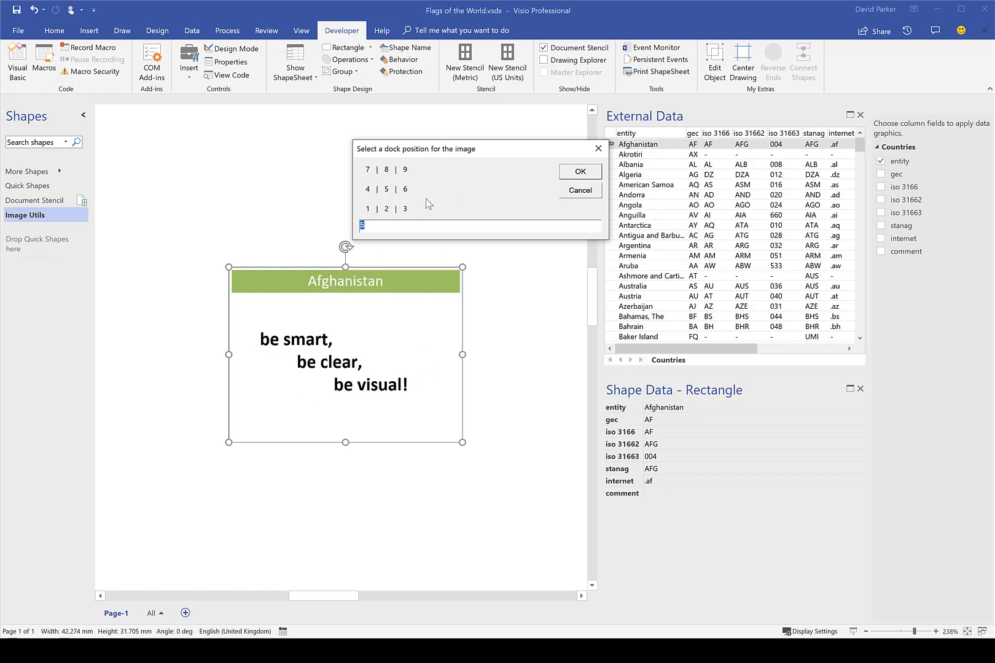
left_click(584, 173)
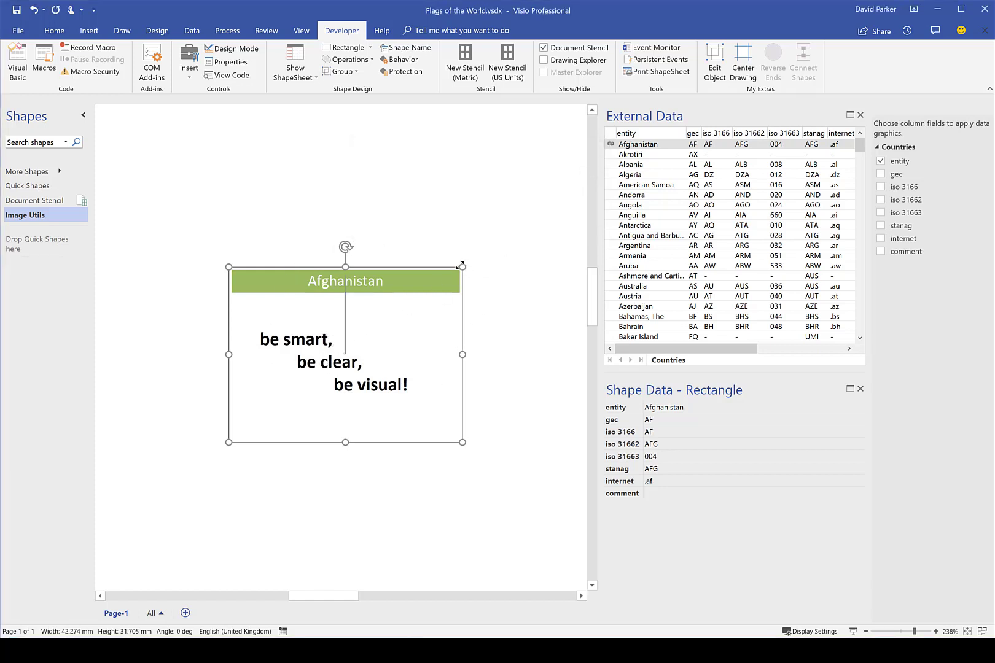
- After a test resize, set the inner picture's Image Resize shape data to 2
mouse_move(462, 266)
left_mouse_down()
mouse_move(559, 195)
mouse_move(470, 260)
left_mouse_up()
key("ctrl+z")
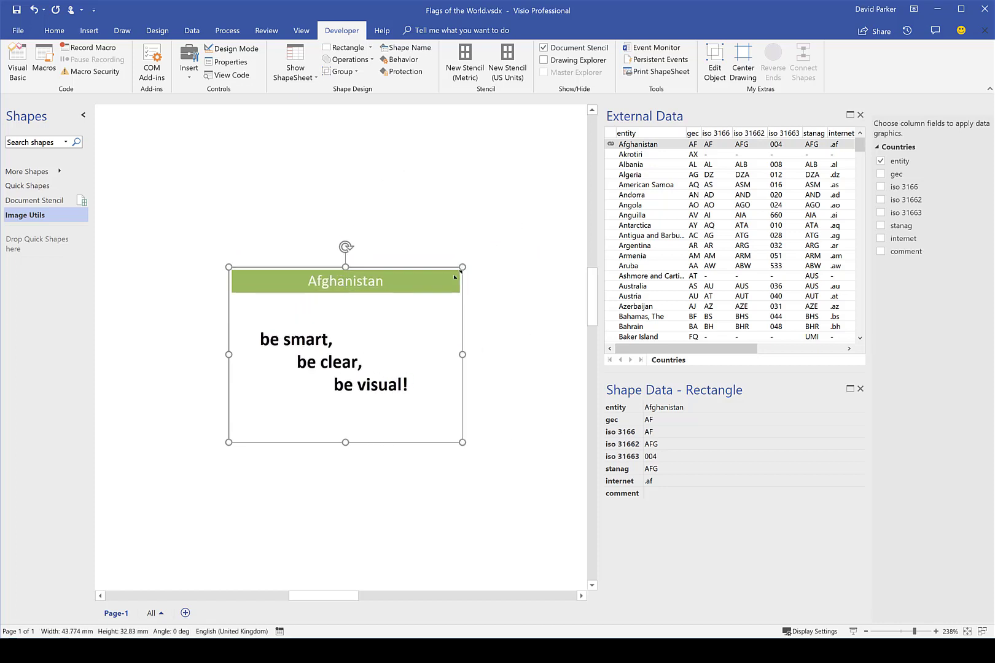
left_click(338, 373)
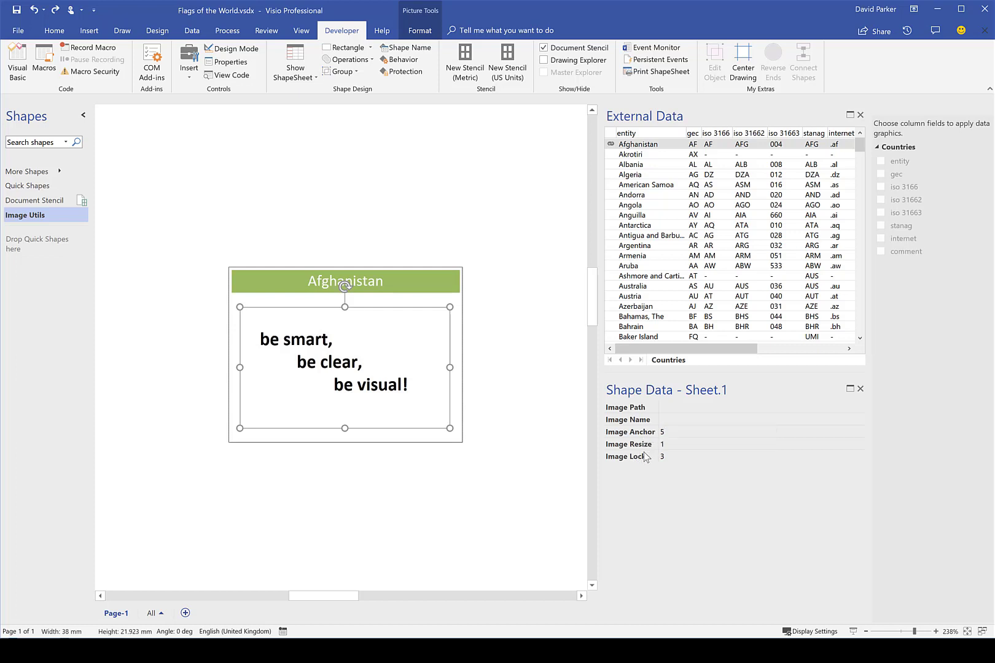
mouse_move(640, 447)
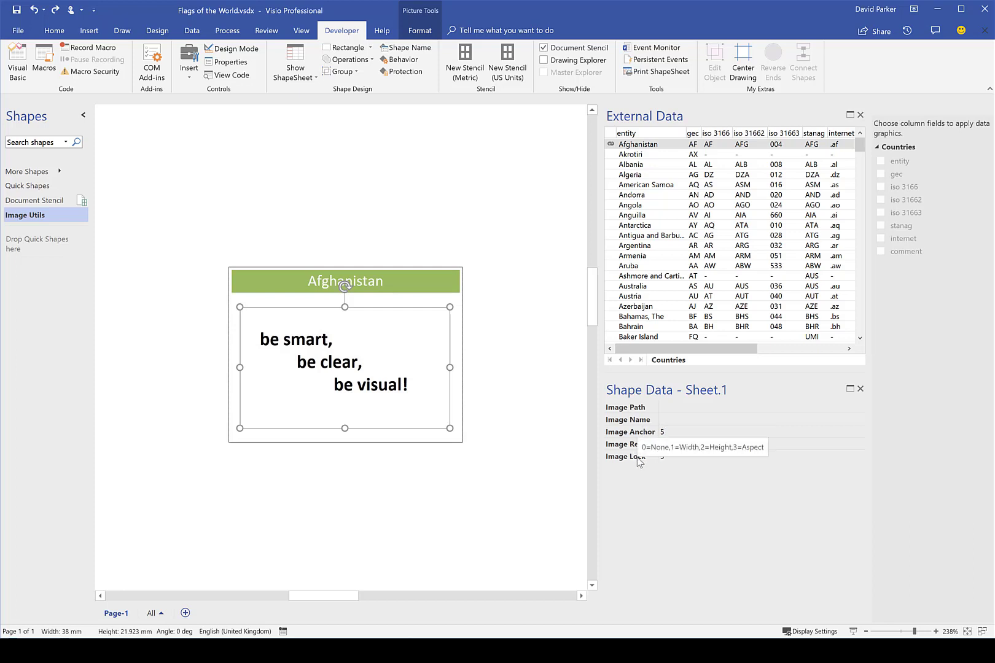
left_click(721, 443)
left_click(721, 443)
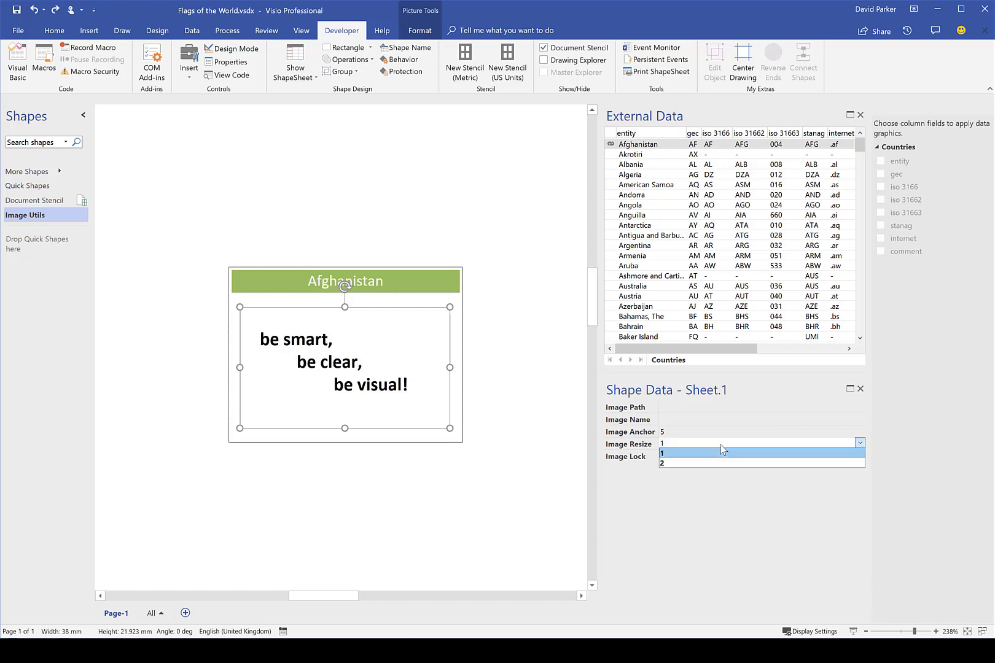
left_click(699, 463)
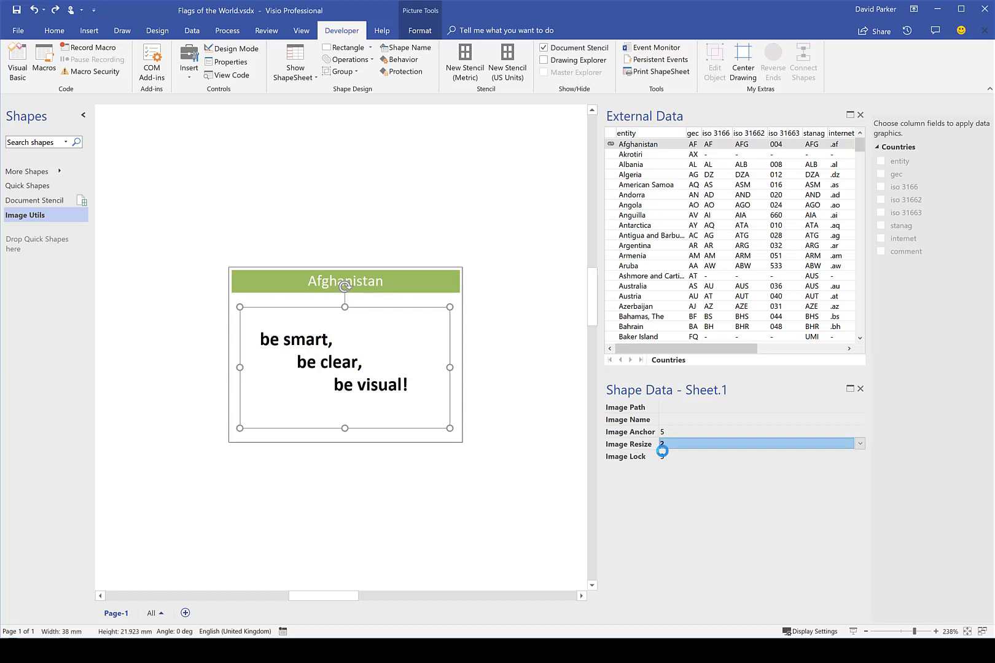
- Test-resize the Afghanistan group again, then leave the picture's Image Lock at 3
left_click(501, 305)
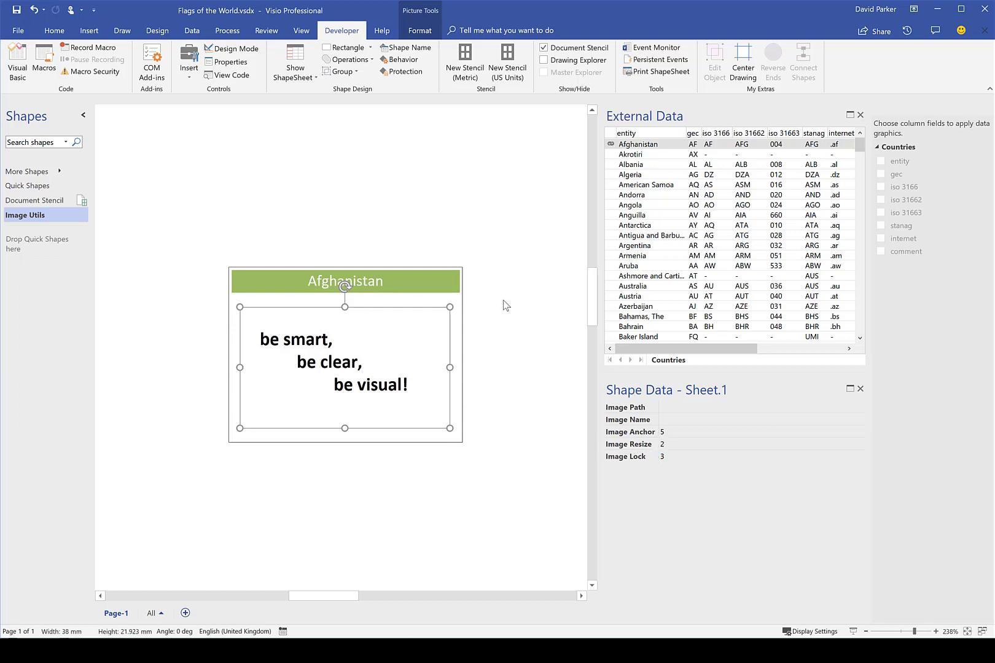
left_click(419, 286)
mouse_move(460, 269)
left_mouse_down()
mouse_move(324, 345)
mouse_move(468, 263)
left_mouse_up()
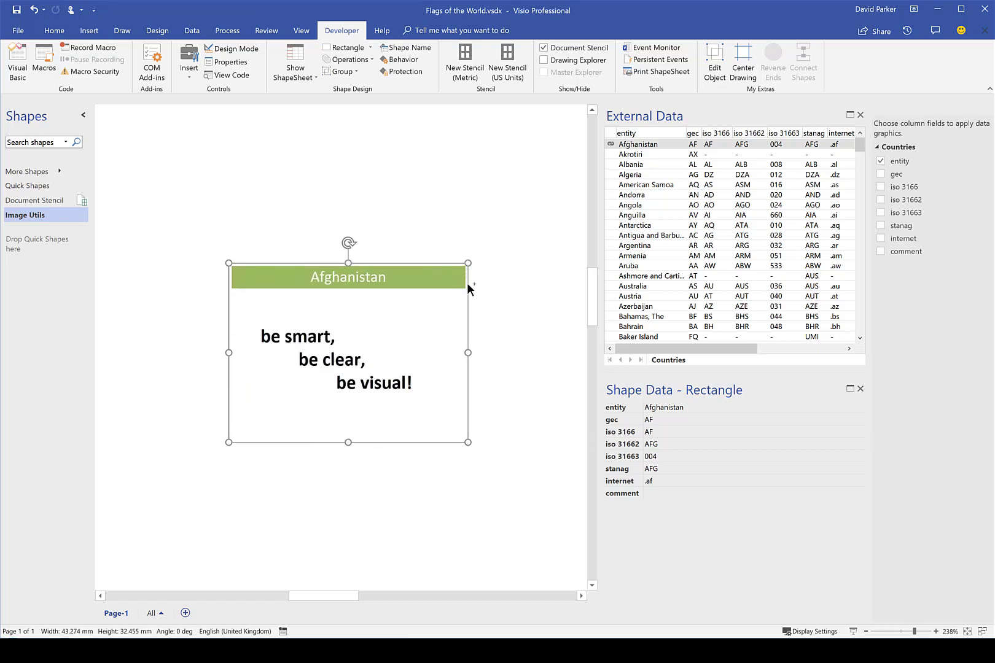
key("ctrl+z")
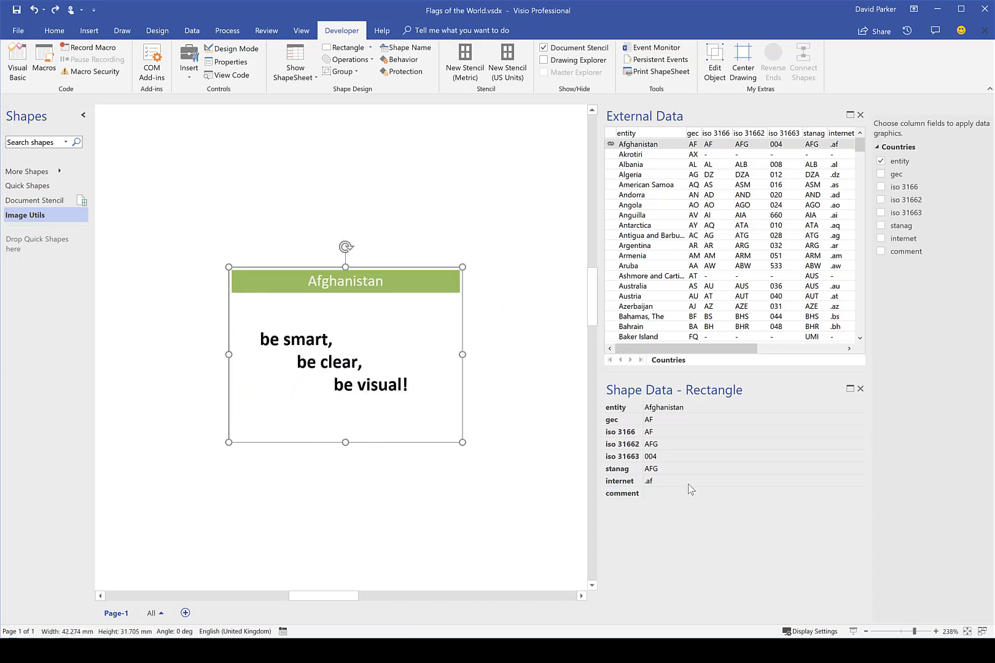
left_click(388, 374)
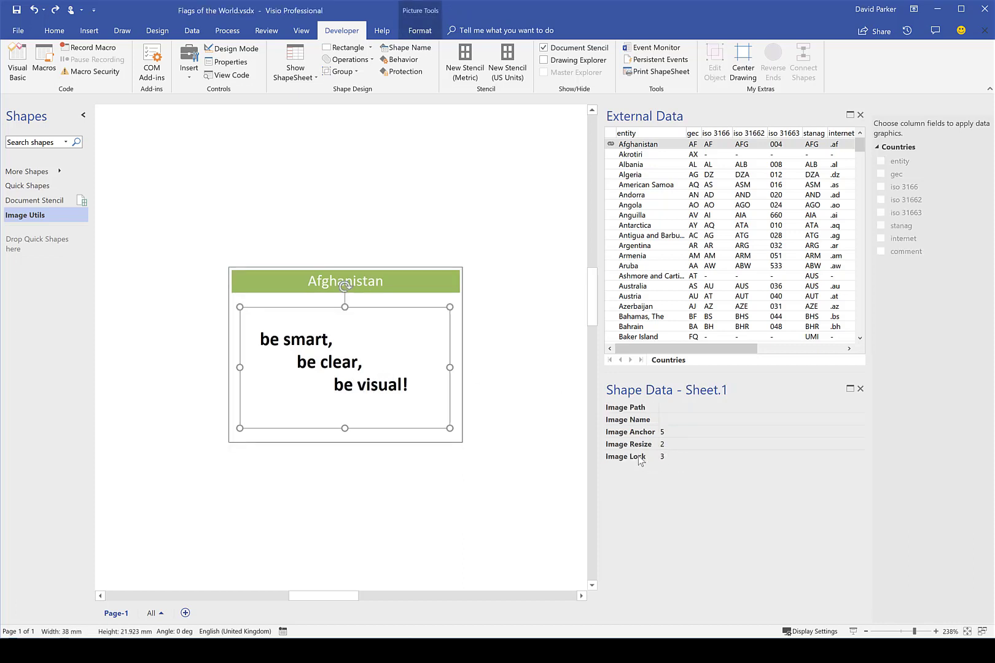
mouse_move(640, 460)
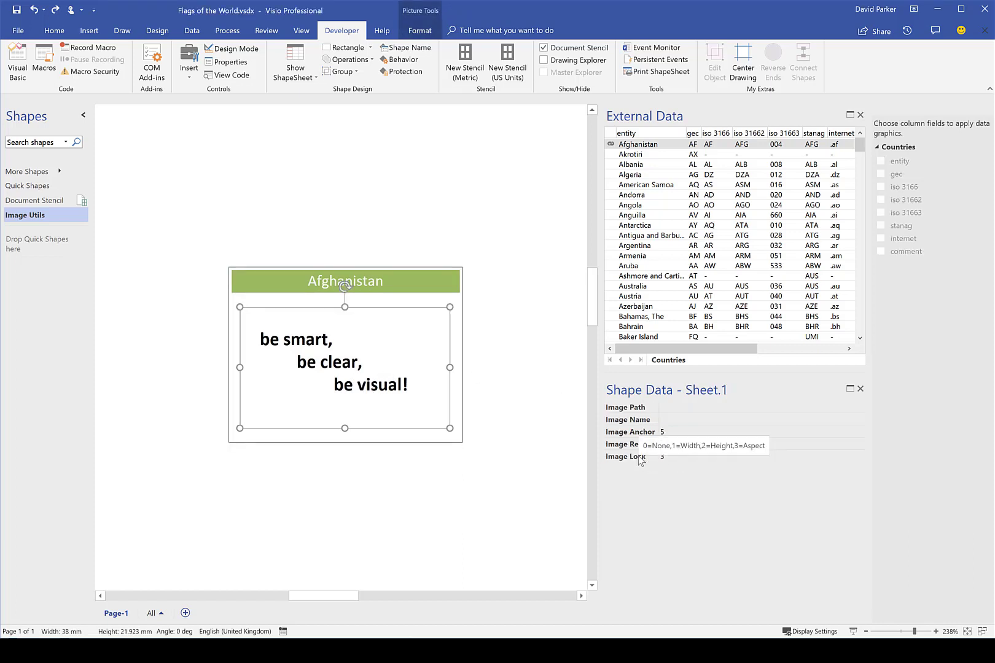
left_click(679, 457)
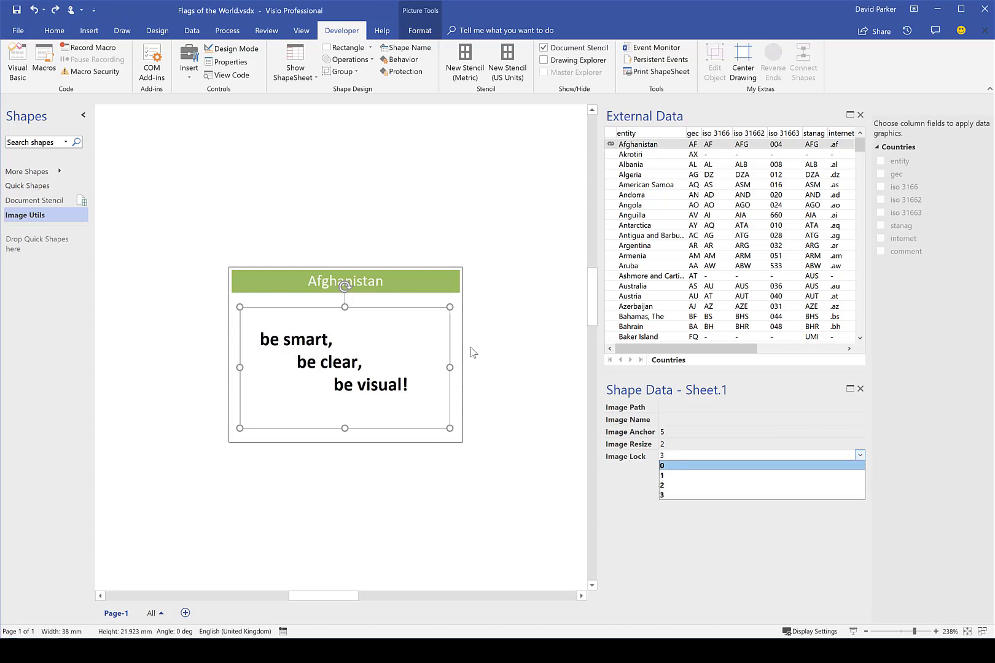
key("Escape")
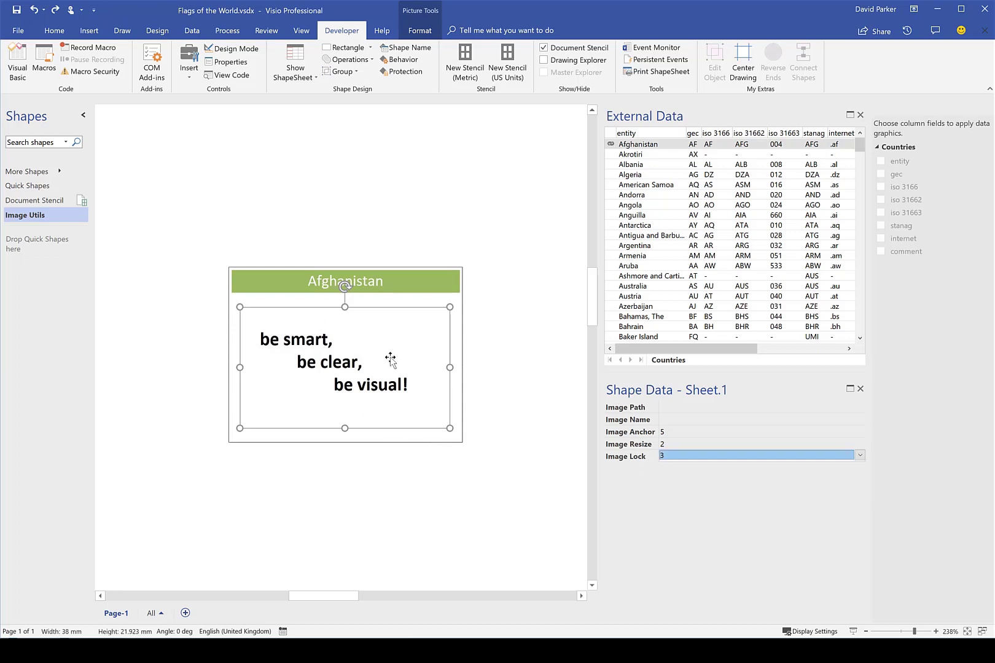
- Check the picture subselection, then select the whole Afghanistan rectangle
left_click(471, 223)
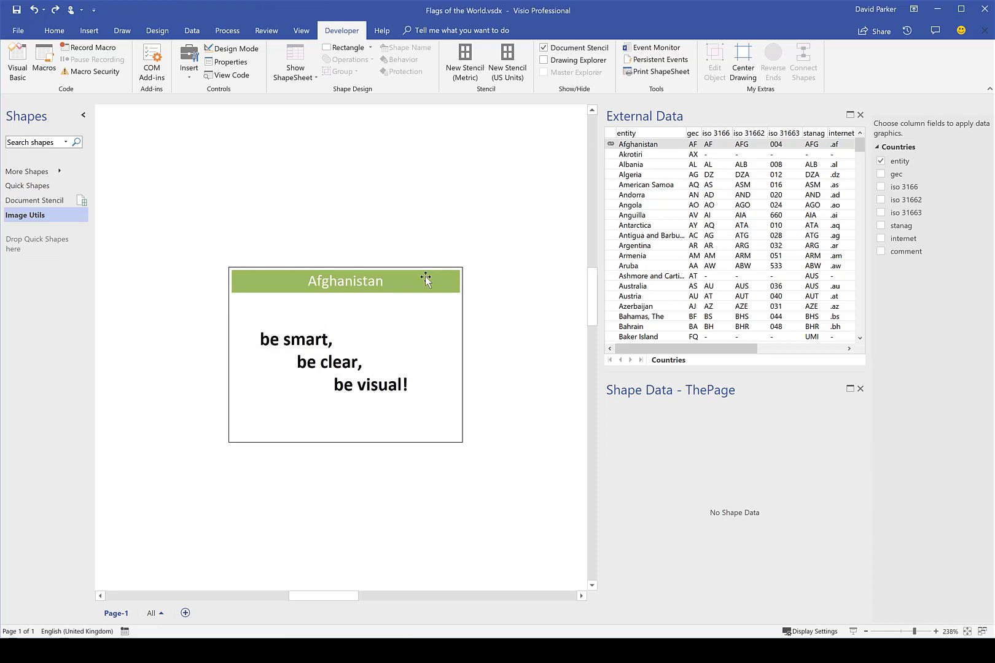
left_click(324, 361)
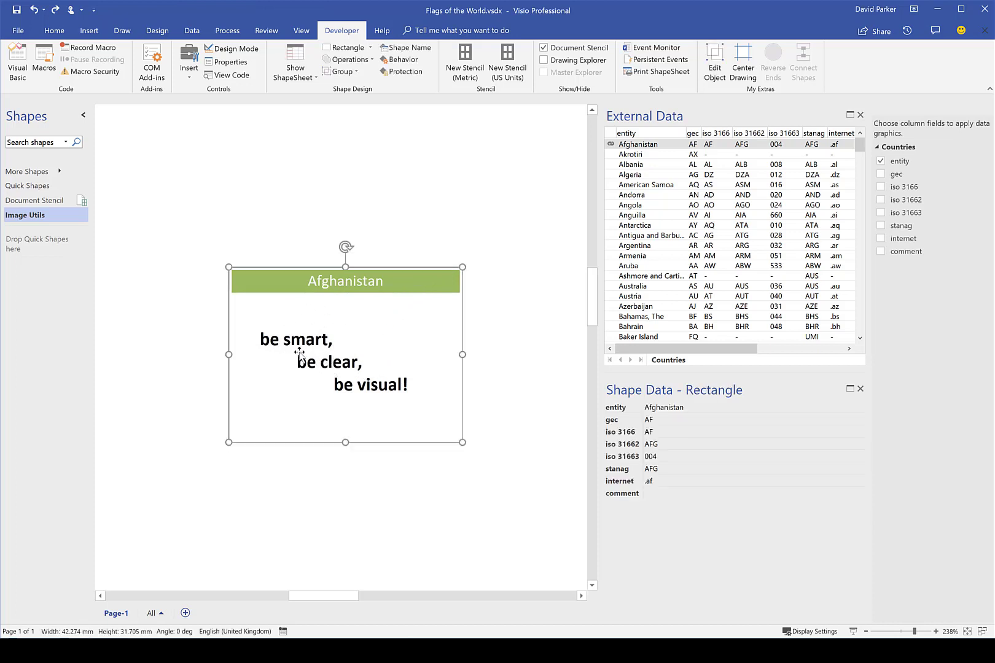
left_click(302, 355)
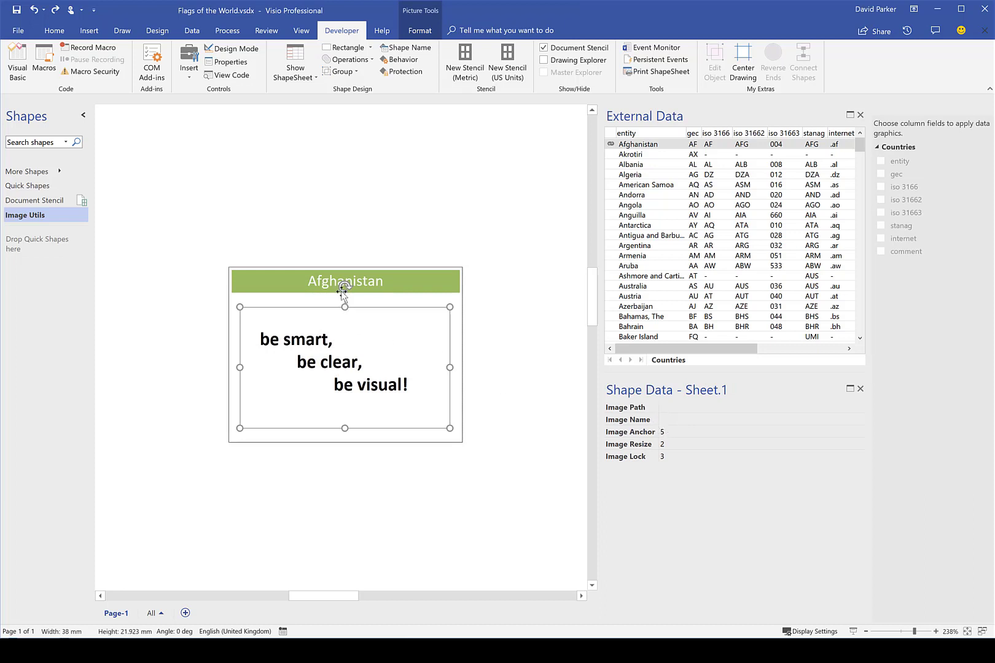
left_click(448, 257)
left_click(425, 280)
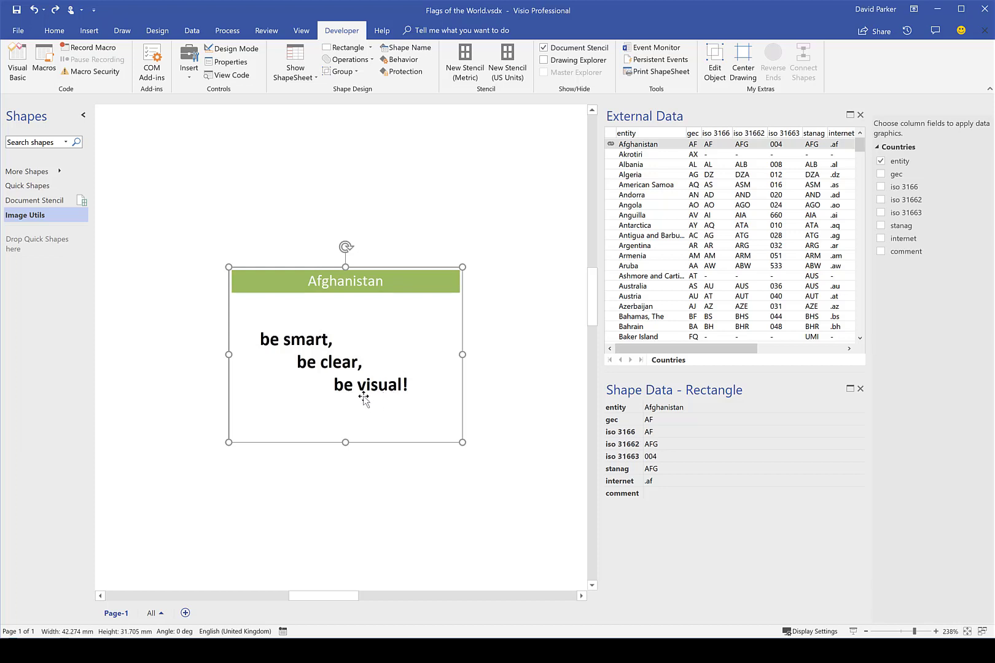
- Run the SetImageFormulas macro from Image Utils.vssm
left_click(44, 61)
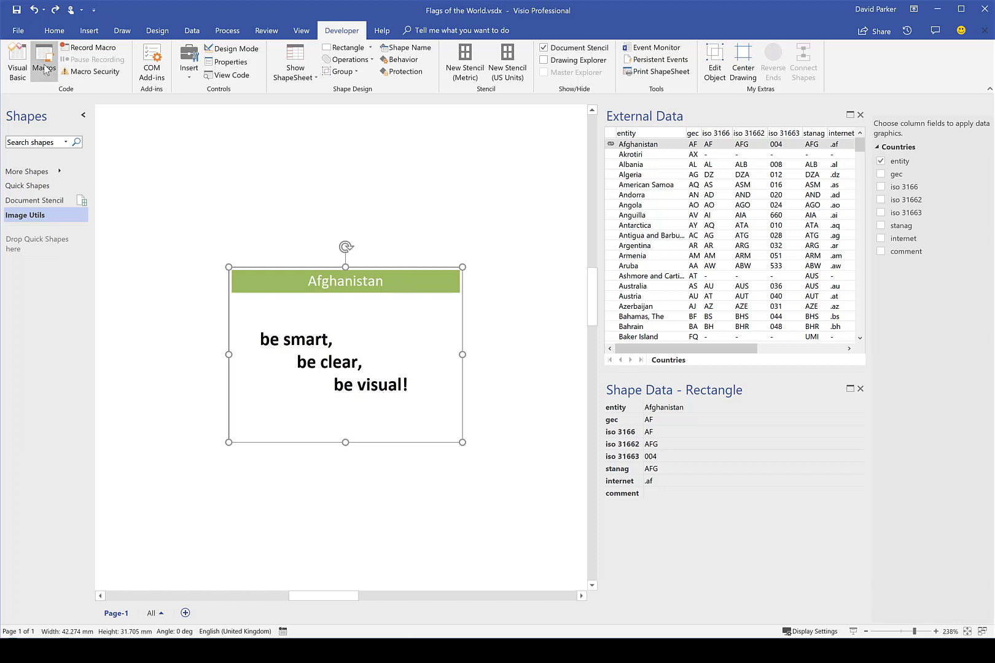
left_click(423, 274)
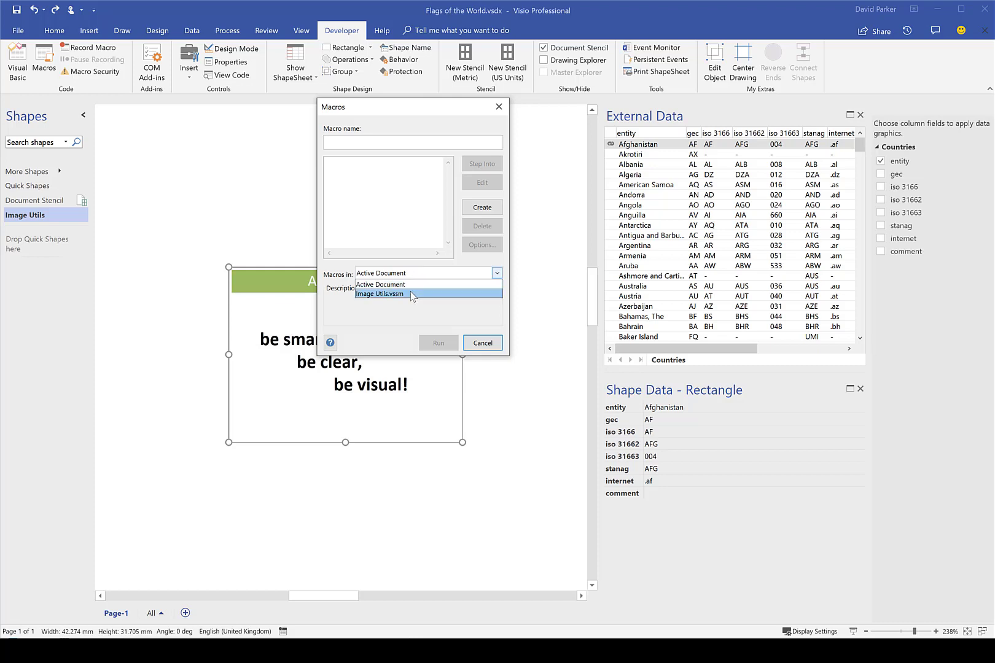
left_click(411, 291)
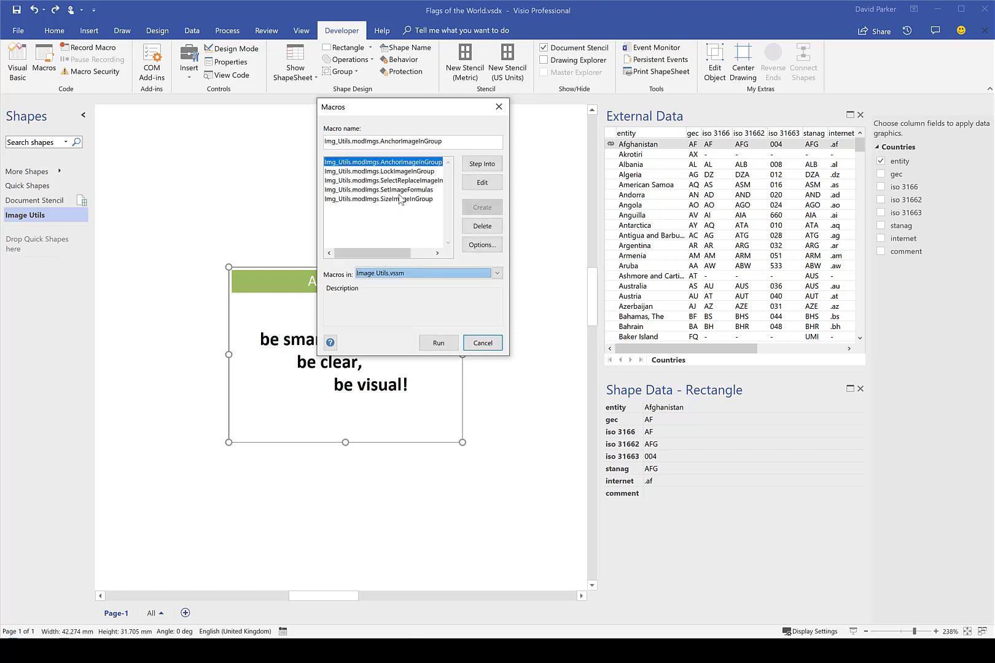
left_click(409, 190)
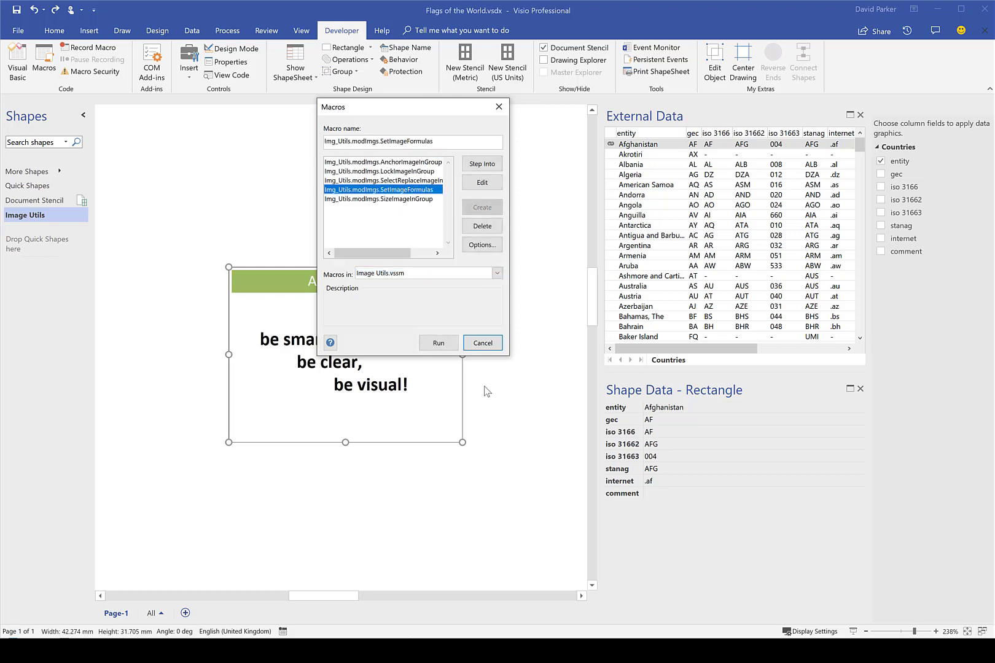
left_click(440, 343)
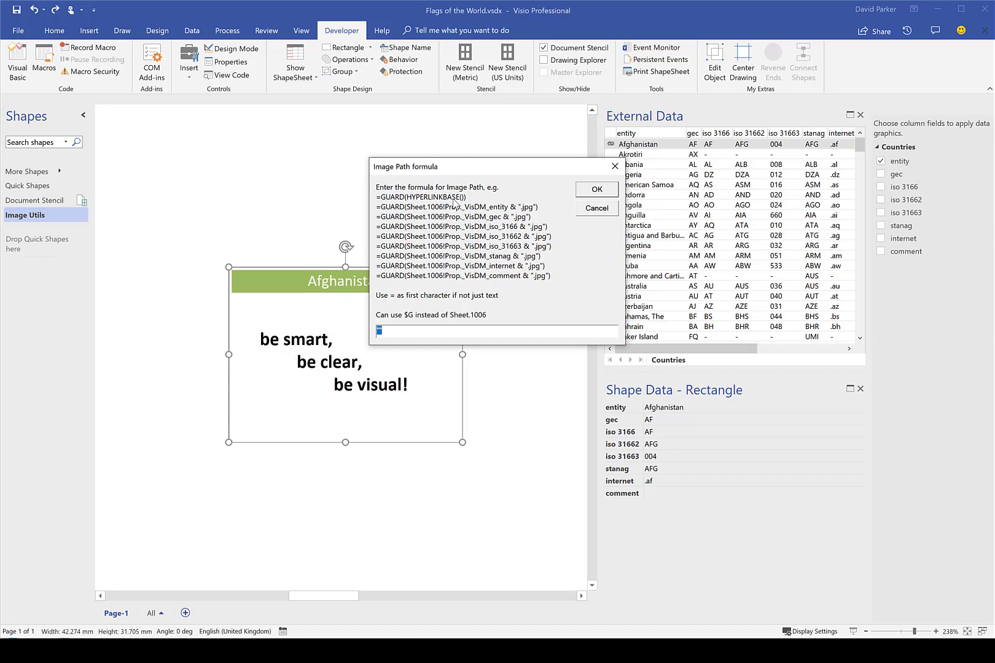
- Enter =GUARD(HyperlinkBase()) as the Image Path formula and accept it
left_click_drag(508, 176, 447, 186)
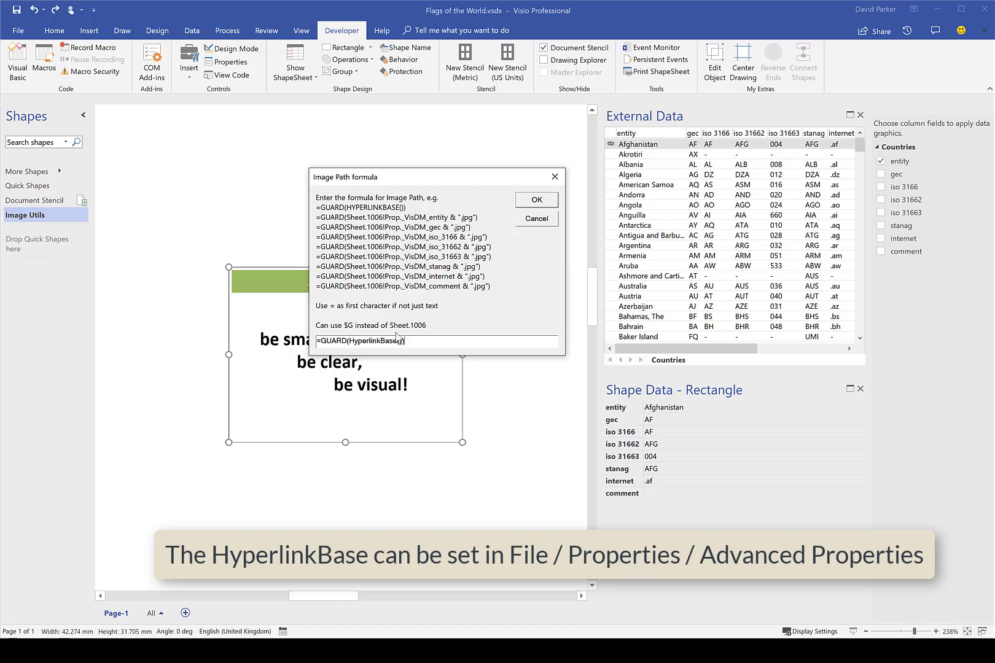
left_click(537, 201)
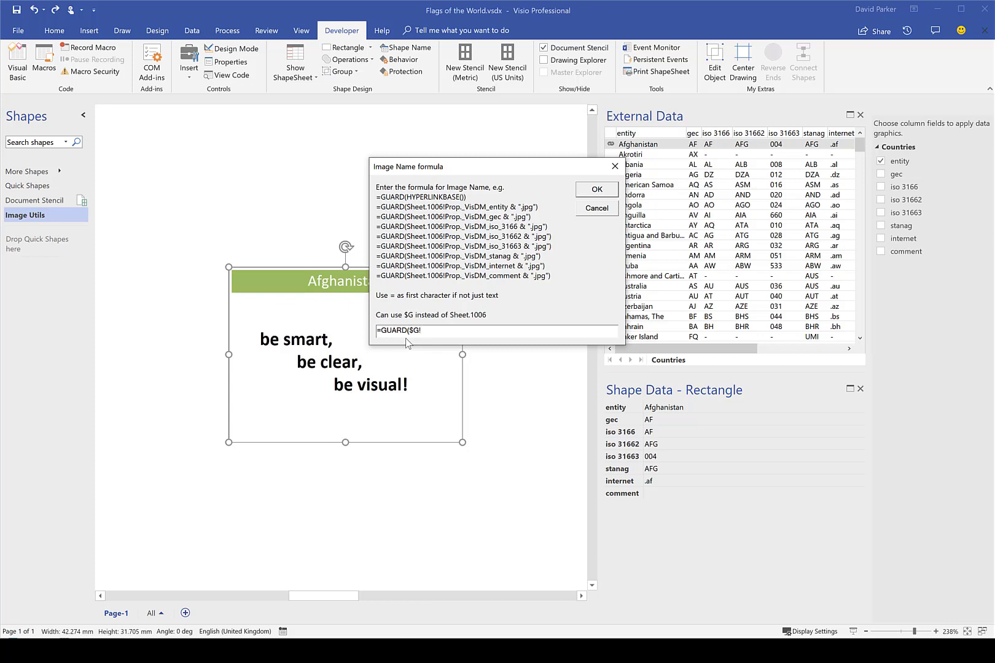
- Enter =GUARD($G!Prop._VisDM_gec & "-flag.gif") as Image Name, fixing the suffix typo
type("Prop._VisDM_gec & \"-flag.gif")
left_click(499, 331)
key("BackSpace")
type("ag.gif\"")
left_click_drag(532, 332, 355, 333)
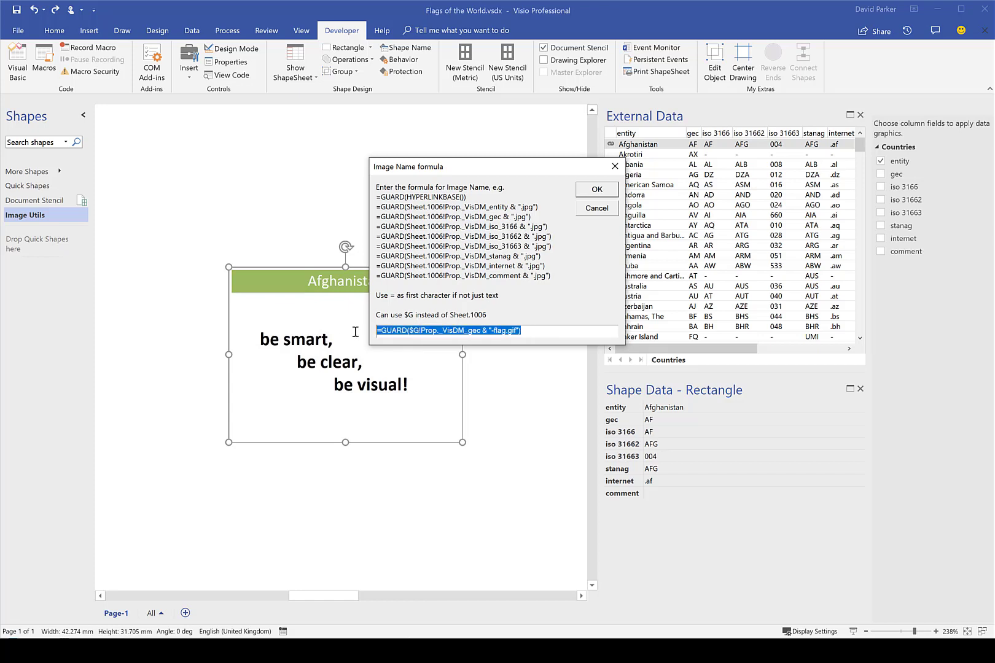
left_click(596, 191)
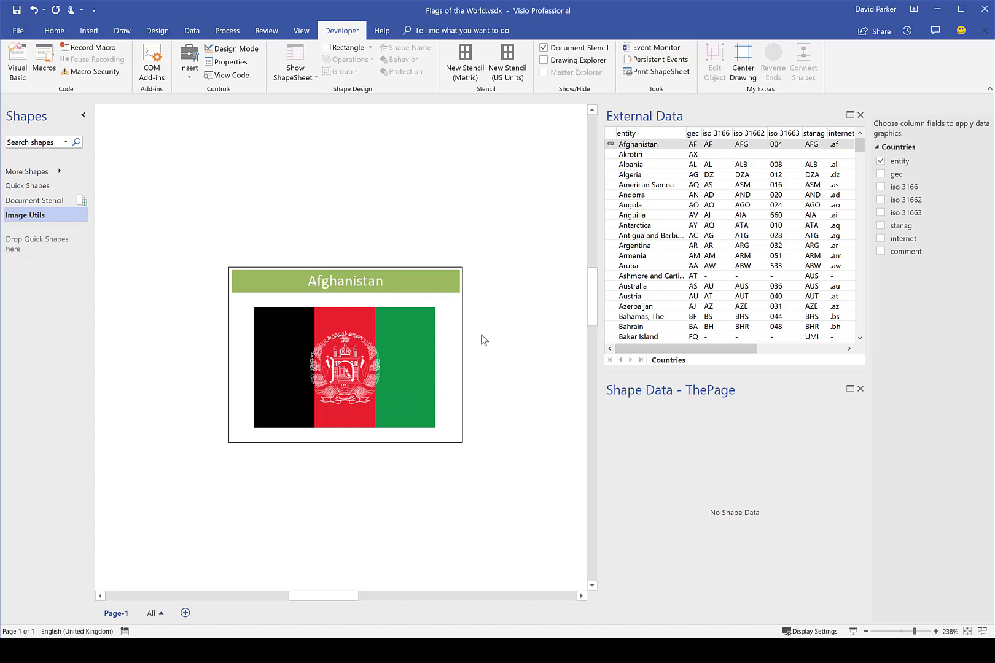
left_click(320, 282)
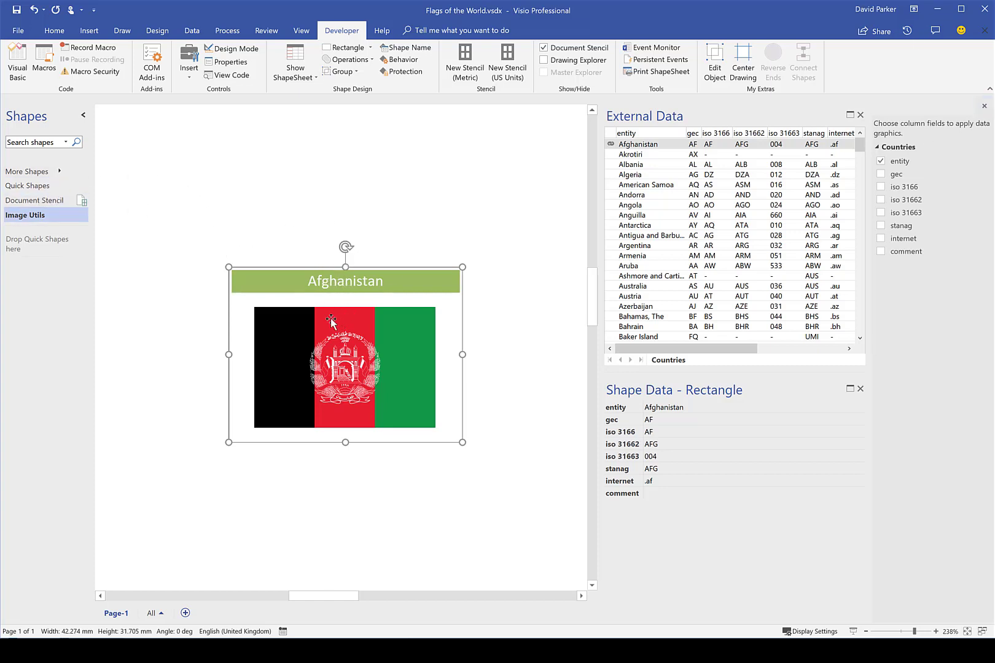
left_click(316, 285)
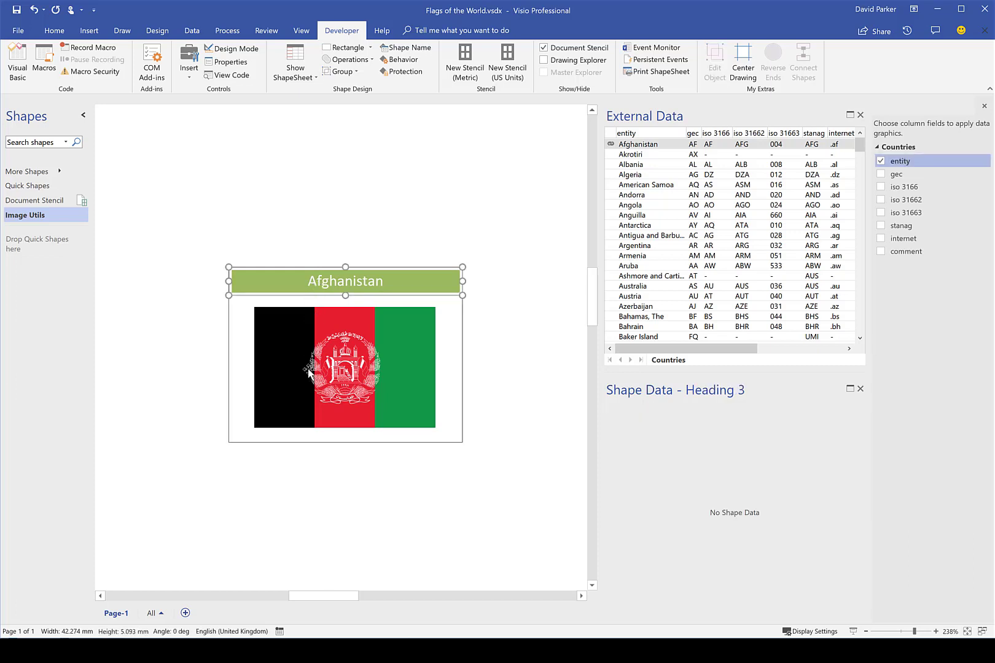
left_click(312, 318)
left_click(528, 280)
left_click(361, 287)
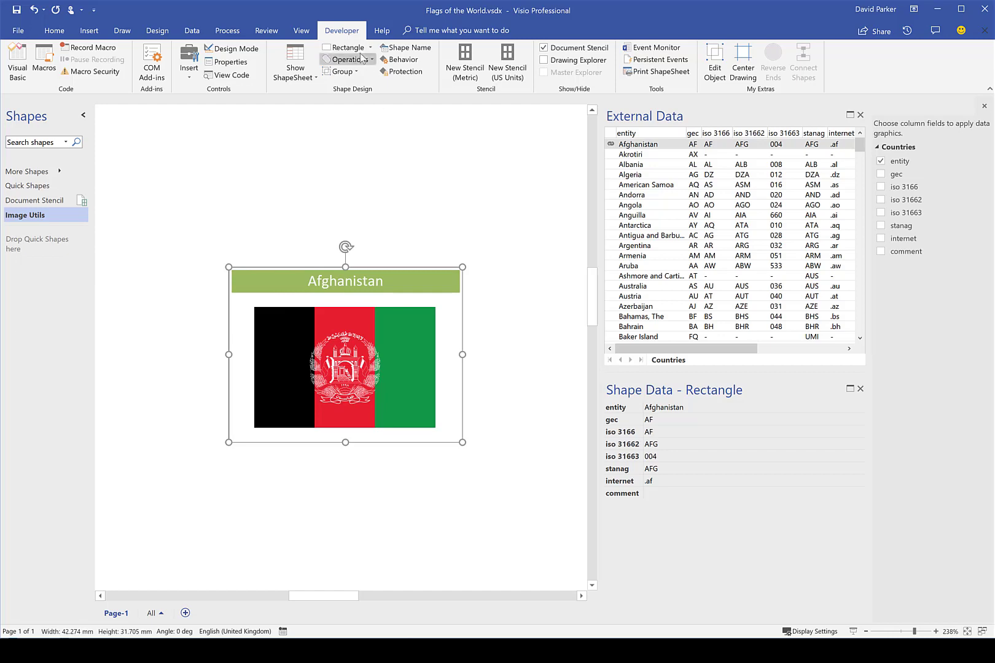
- Give the group Group only selection, no group text editing, and Lay out and route around placement
left_click(399, 59)
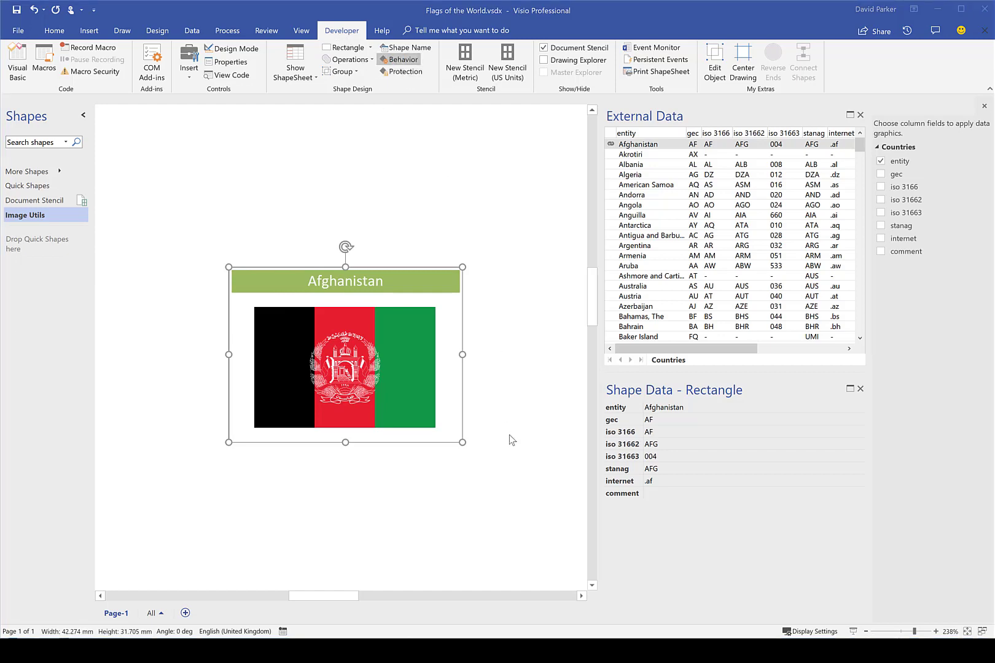
left_click(569, 387)
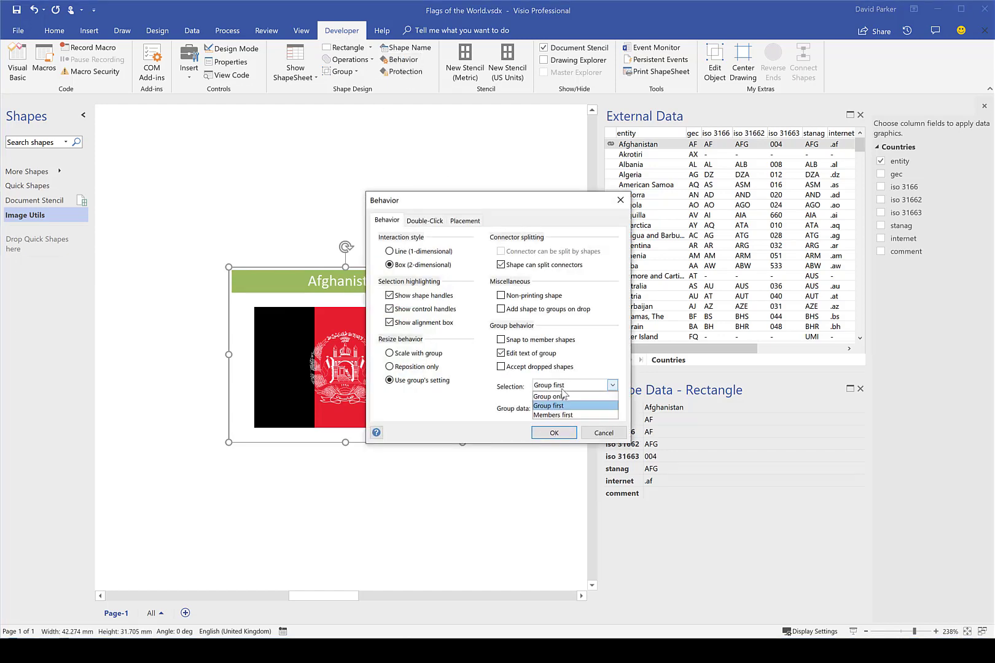
left_click(556, 397)
left_click(501, 355)
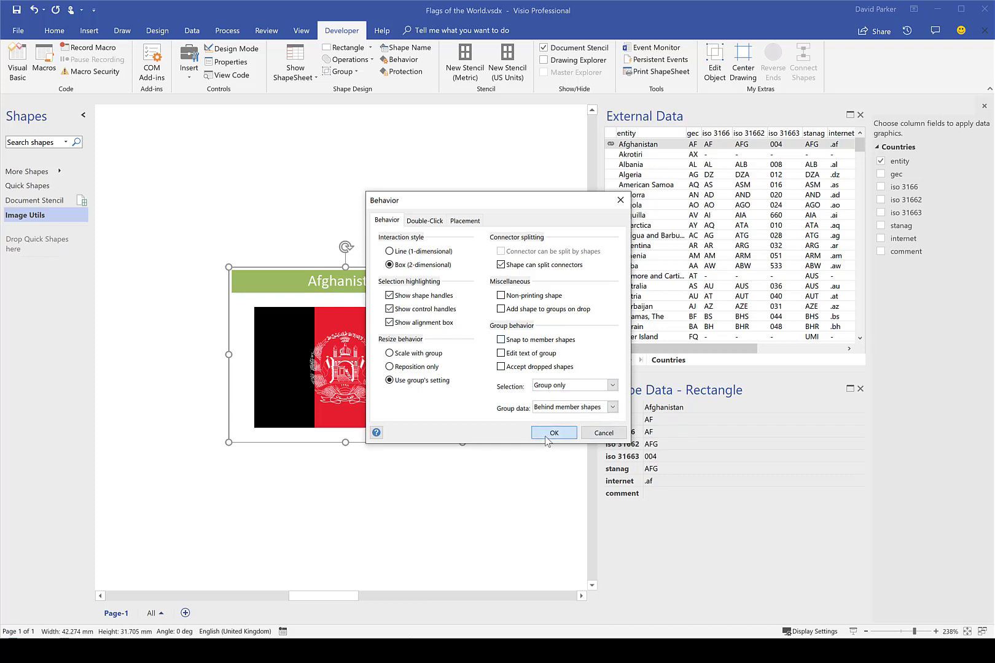
left_click(465, 221)
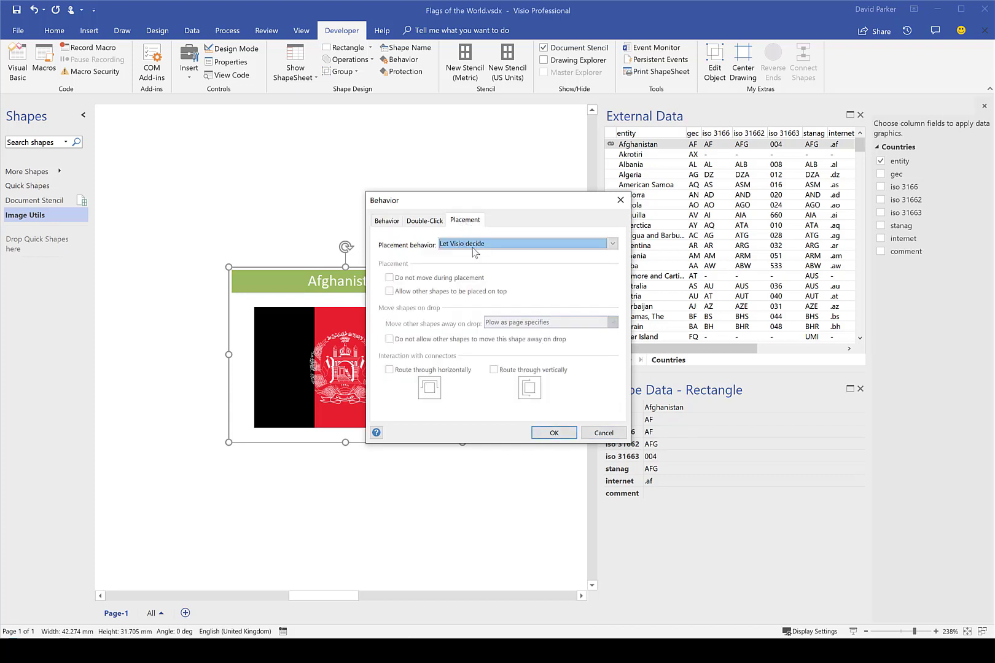
left_click(463, 245)
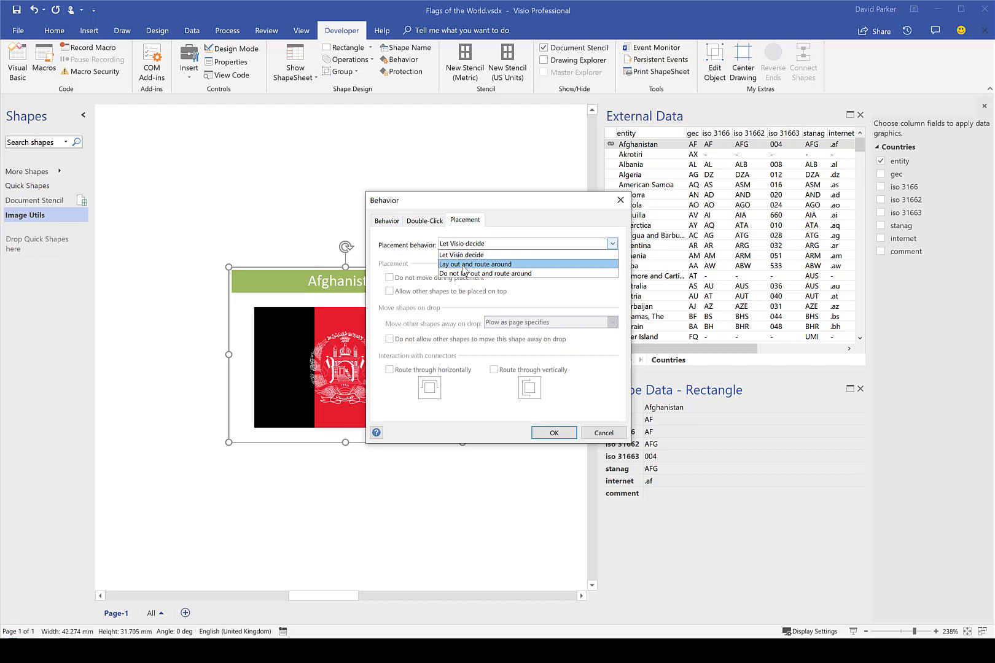
left_click(463, 264)
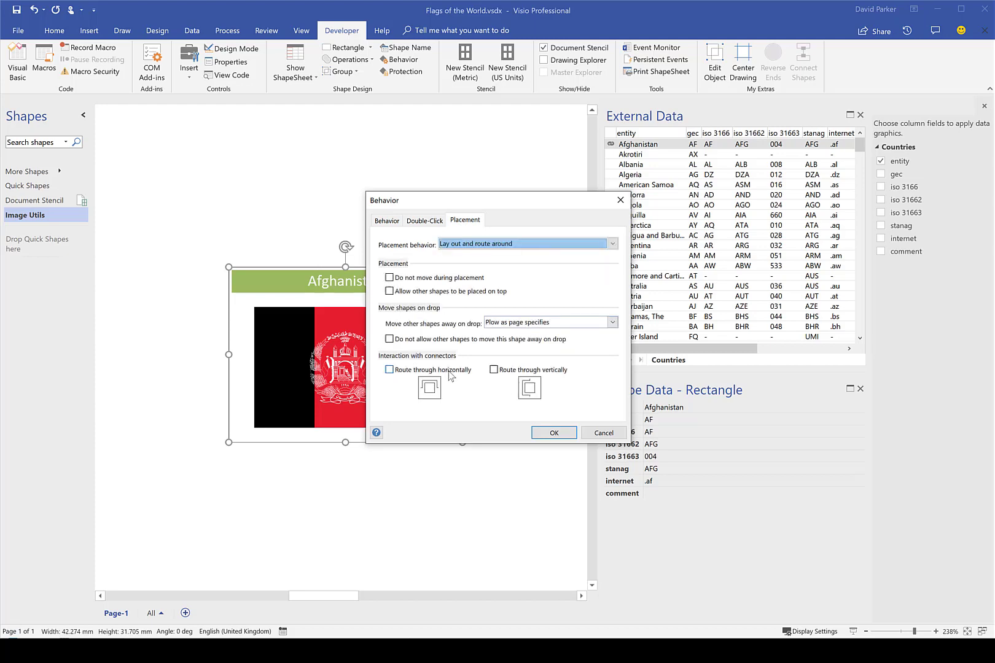
left_click(546, 434)
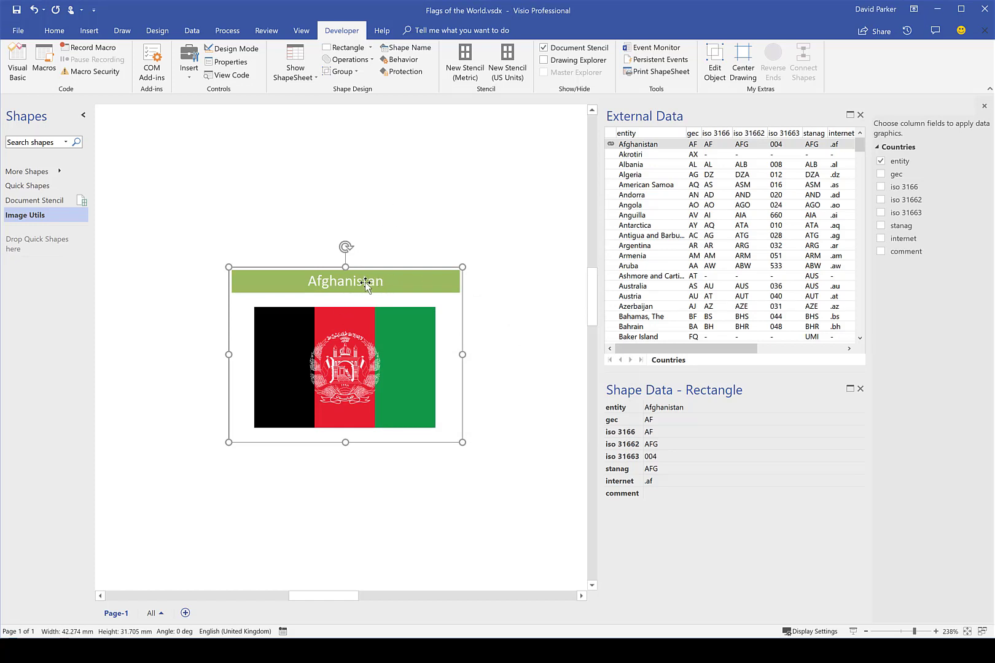
- Drag the Afghanistan flag group into the Document Stencil and name the new master 'FlagOfTheWorld'
left_click_drag(366, 282, 420, 237)
left_click(49, 200)
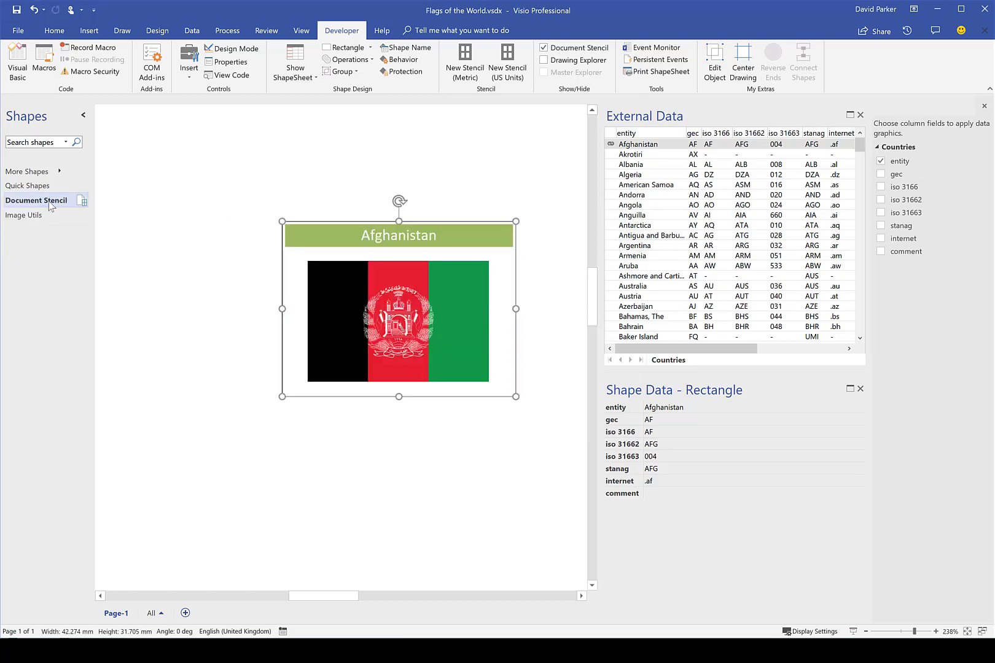
left_click_drag(259, 246, 24, 314)
left_click(49, 298)
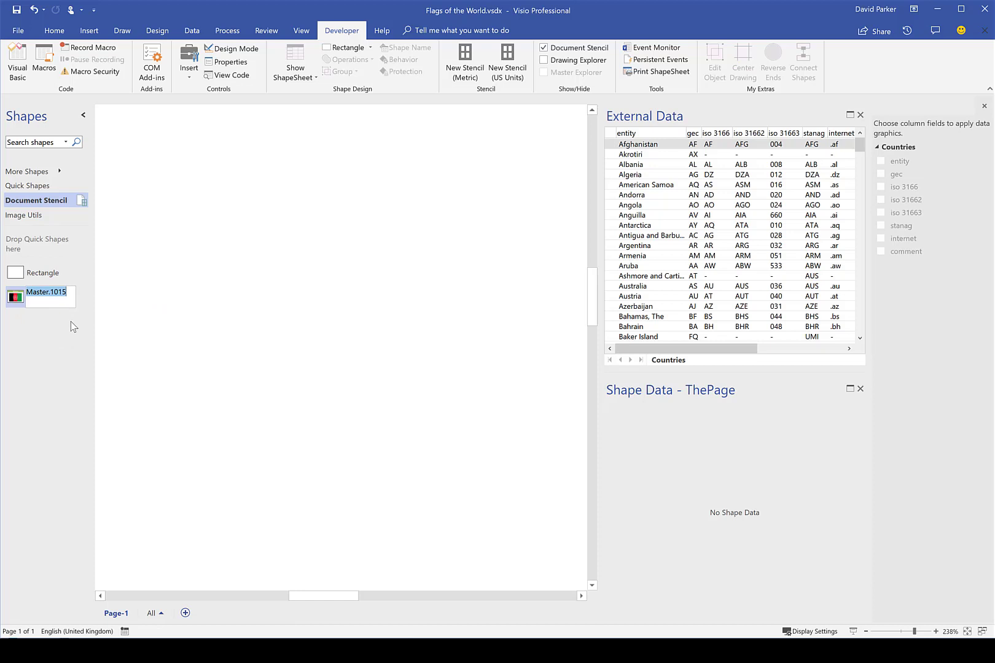
type("FlagOfTheWorld")
key("Return")
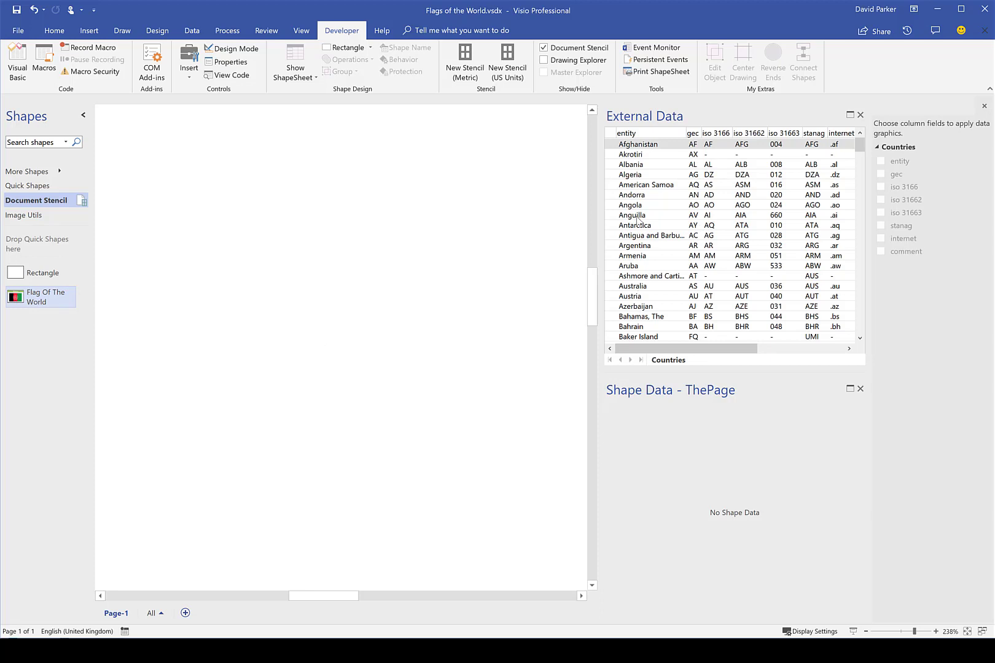
- With Flag Of The World as the drop shape, create a linked Australia flag shape and check it
left_click(633, 246)
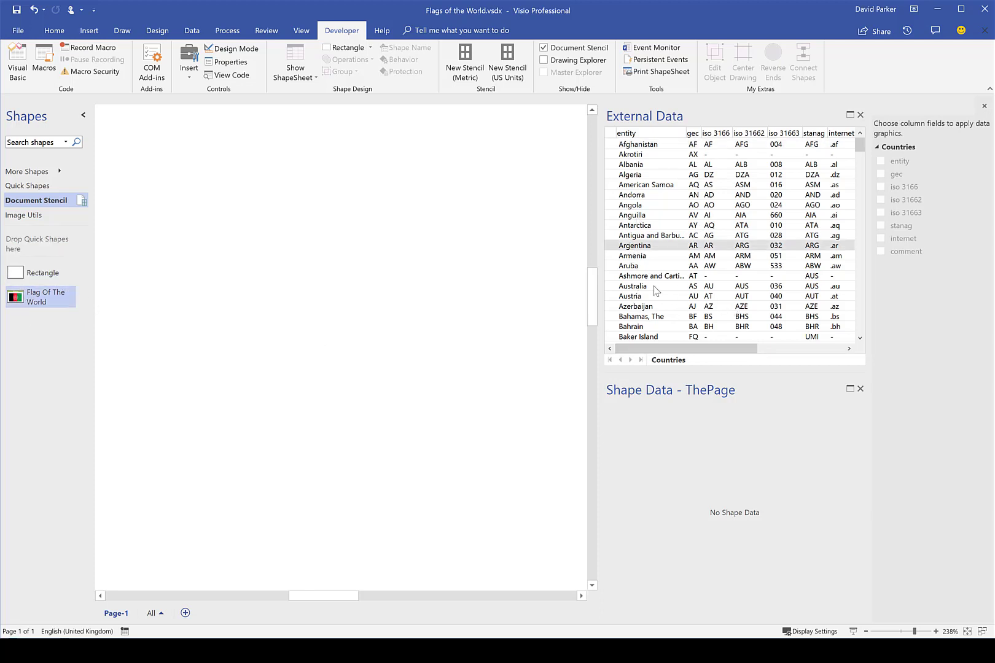
left_click(634, 287)
left_click_drag(636, 290, 262, 247)
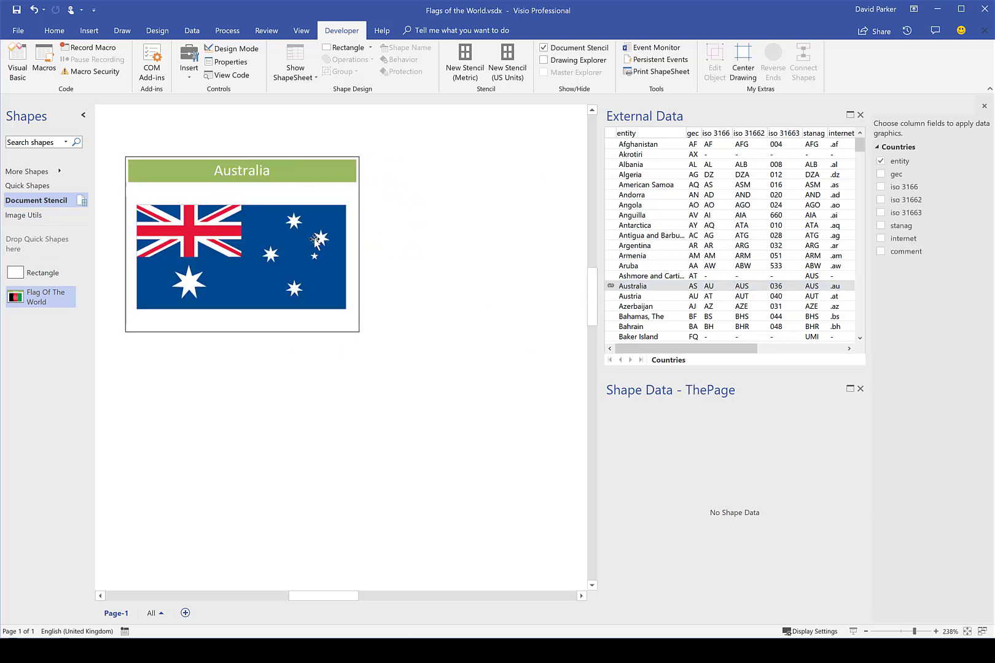
left_click(236, 286)
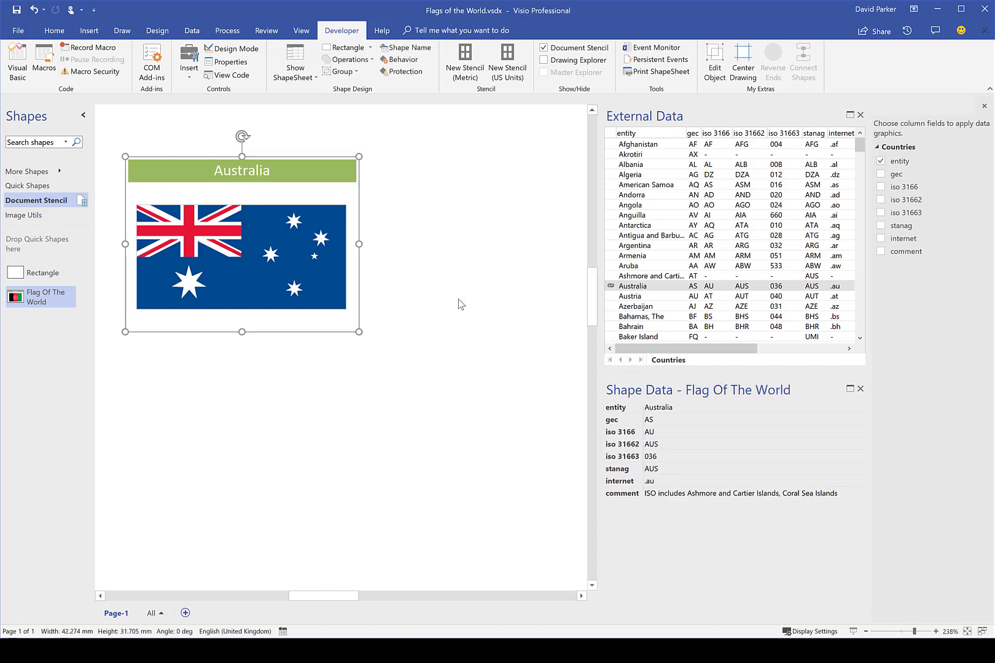
left_click(480, 180)
left_click(310, 168)
- Drop linked flag shapes for Azerbaijan and Andorra, then select all three flags
left_click(673, 309)
left_click_drag(661, 316, 306, 415)
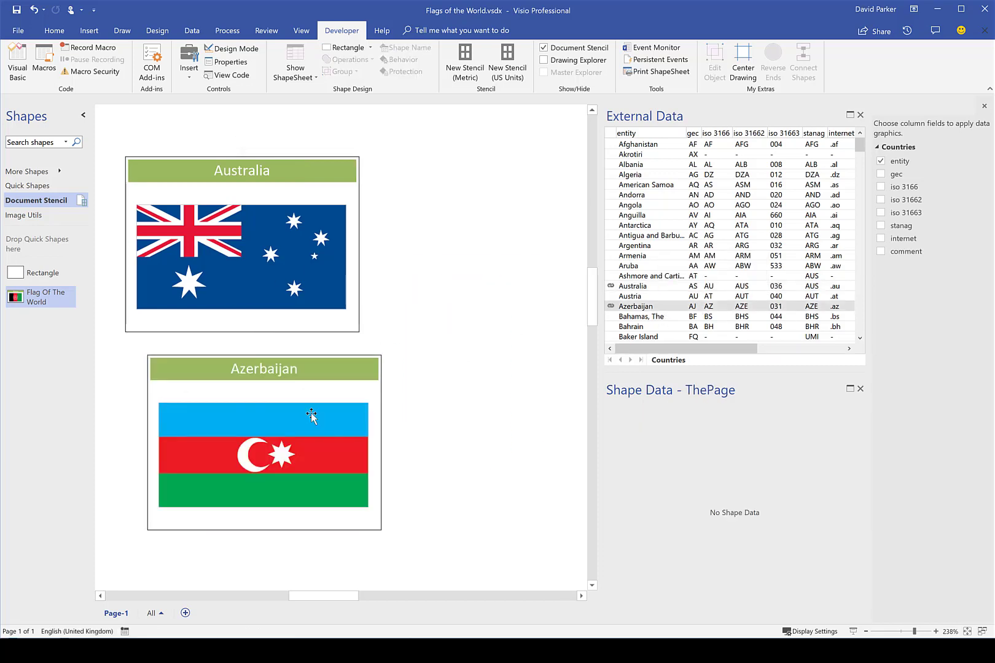
left_click_drag(664, 202, 505, 240)
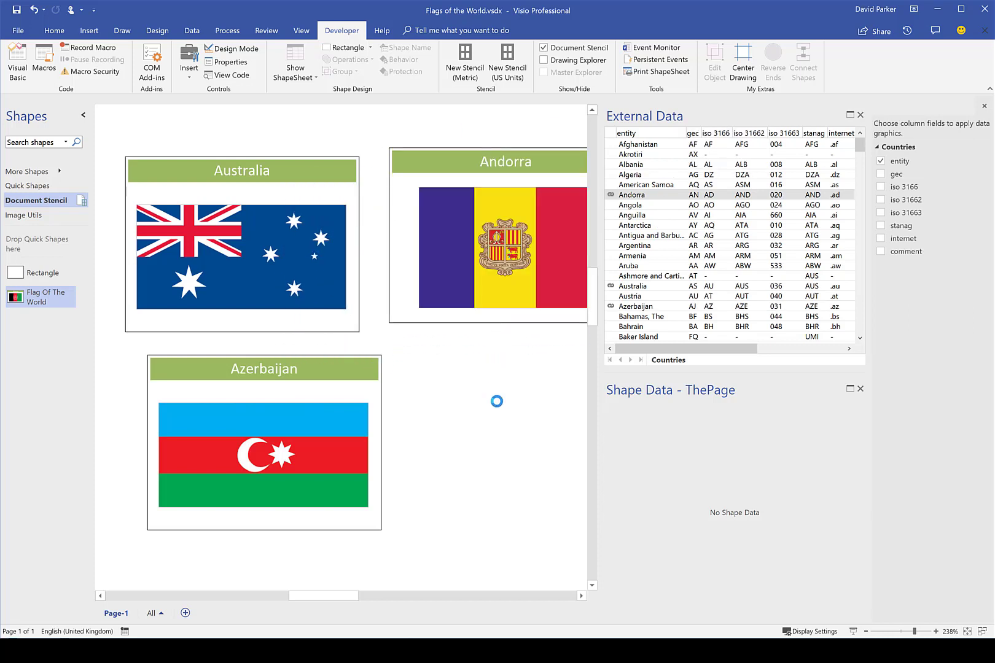
scroll(495, 413, "down", 2)
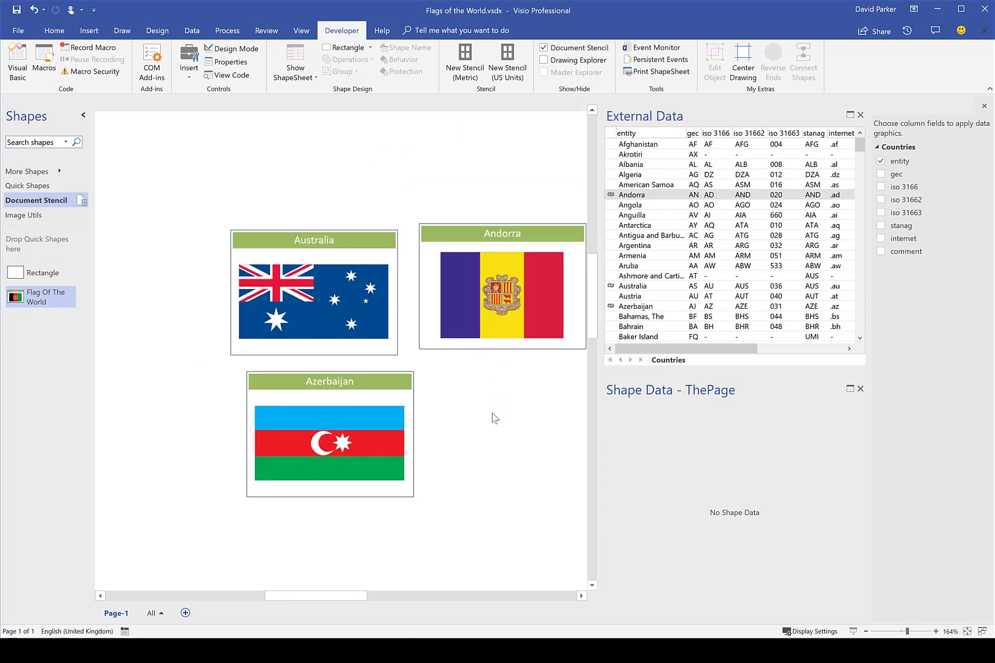
left_click_drag(218, 195, 589, 522)
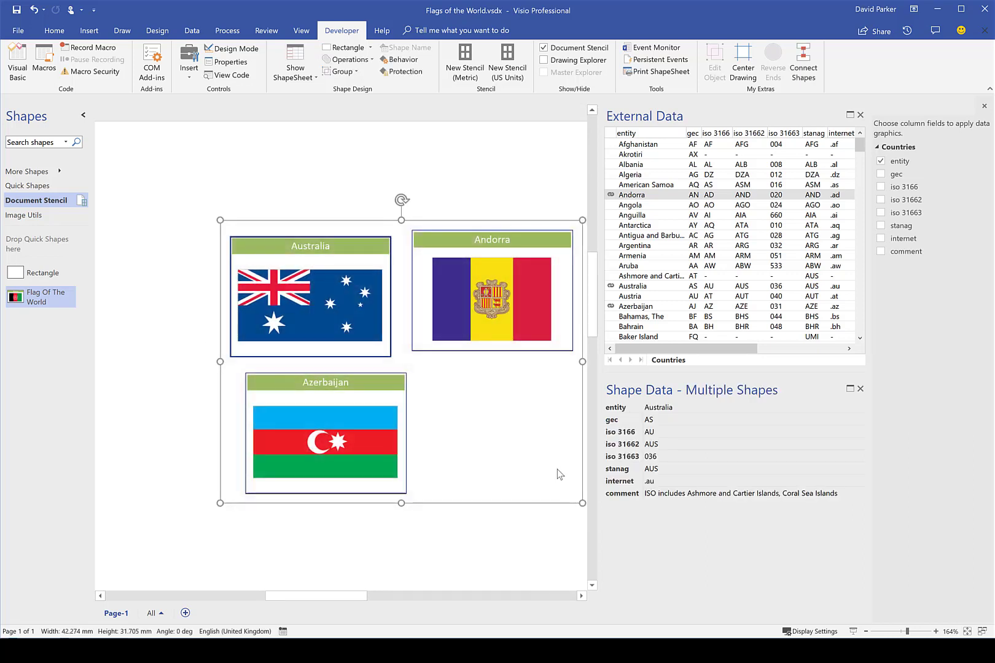
- Delete the three flags and drop linked flag shapes for the rows Australia through Bahrain
left_click(557, 469)
key("Delete")
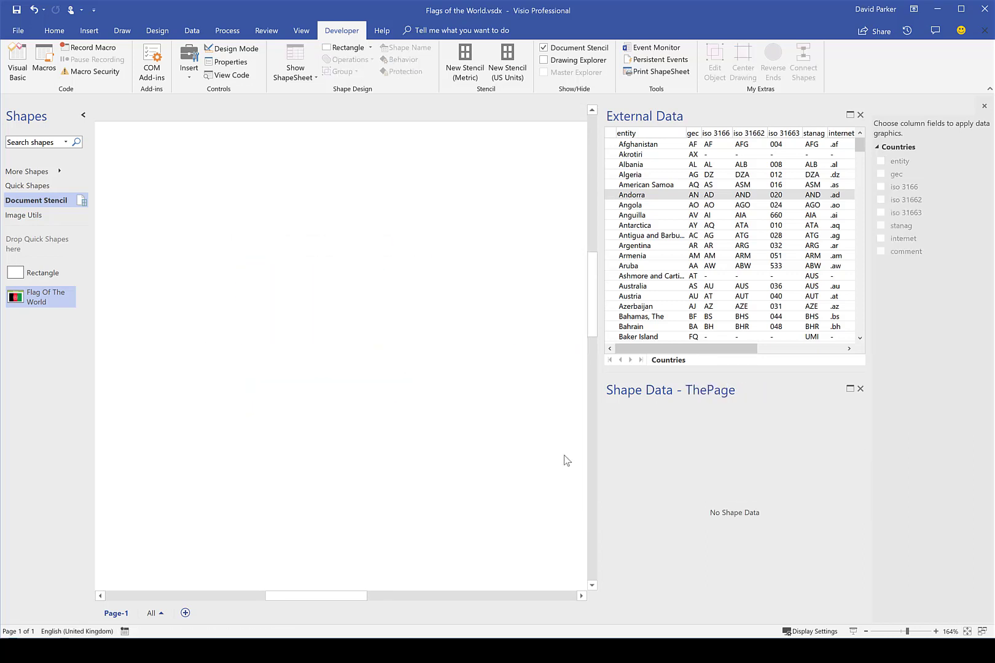
left_click(626, 287)
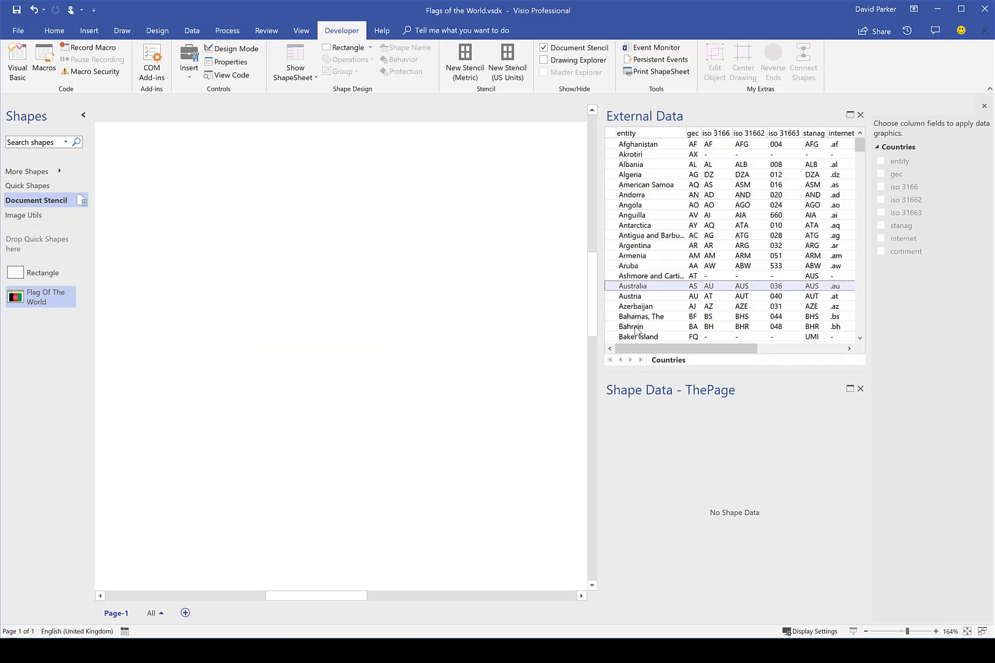
left_click(634, 327, "shift")
left_click_drag(653, 290, 196, 209)
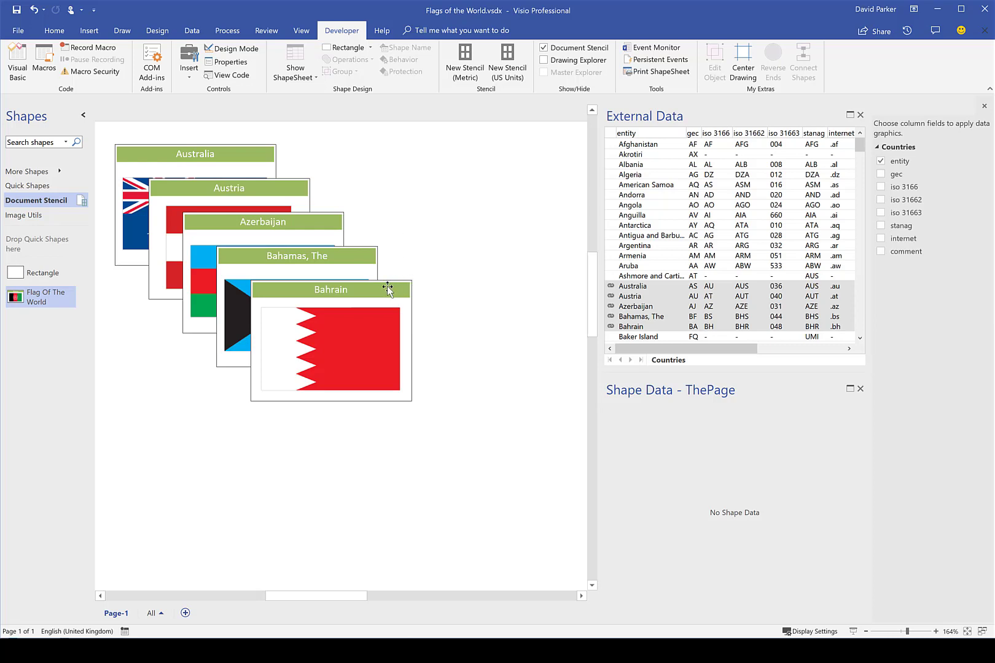
- Spread out the Bahrain, Bahamas, Azerbaijan and Austria flags so none overlap
left_click_drag(385, 312, 503, 478)
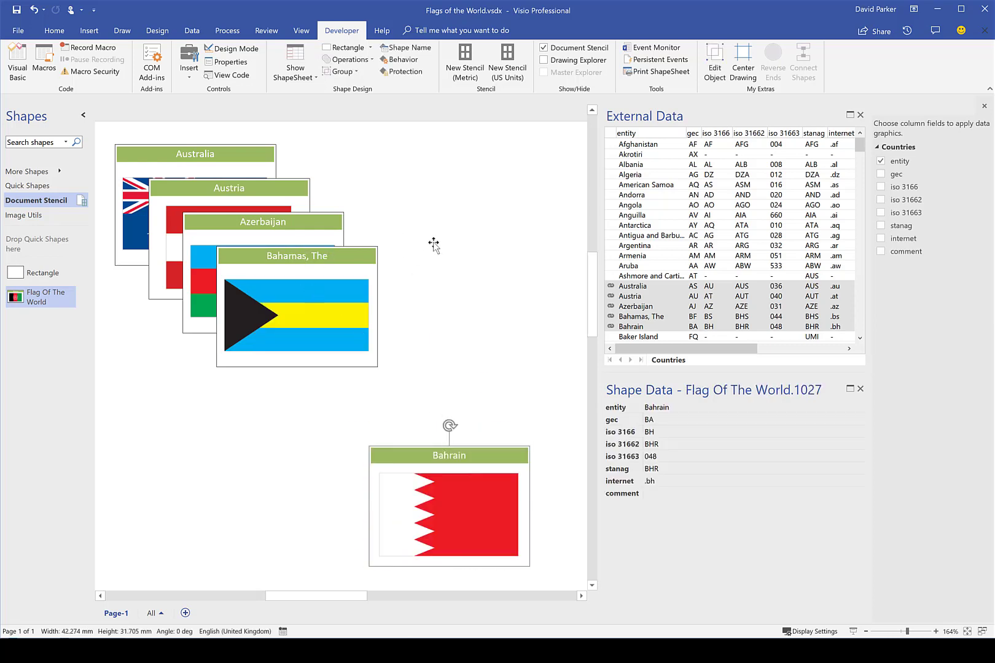
left_click_drag(296, 256, 465, 144)
left_click_drag(285, 222, 403, 323)
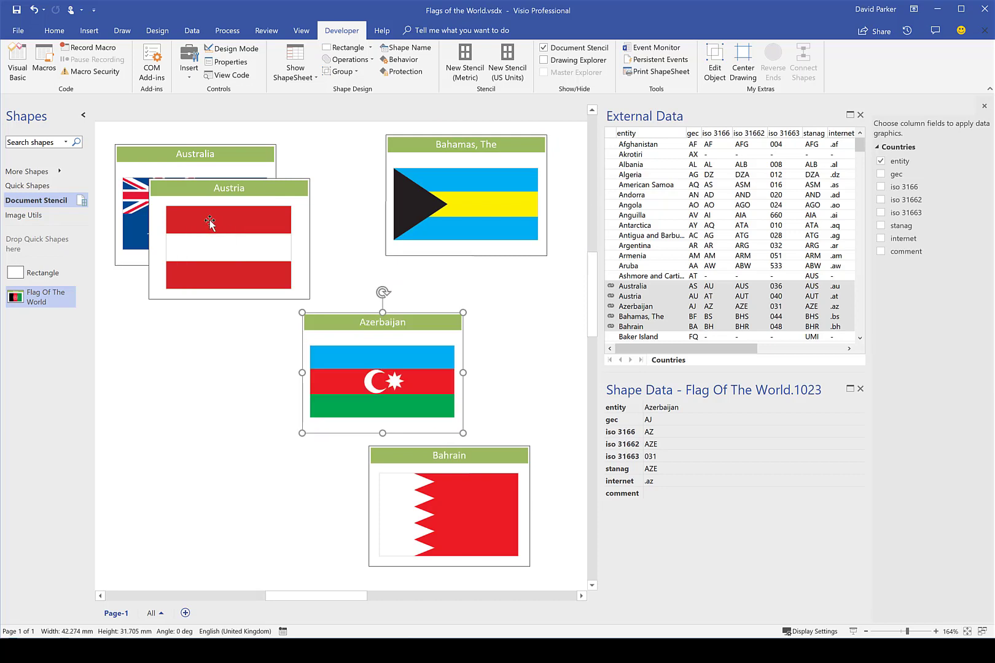
left_click_drag(223, 194, 195, 350)
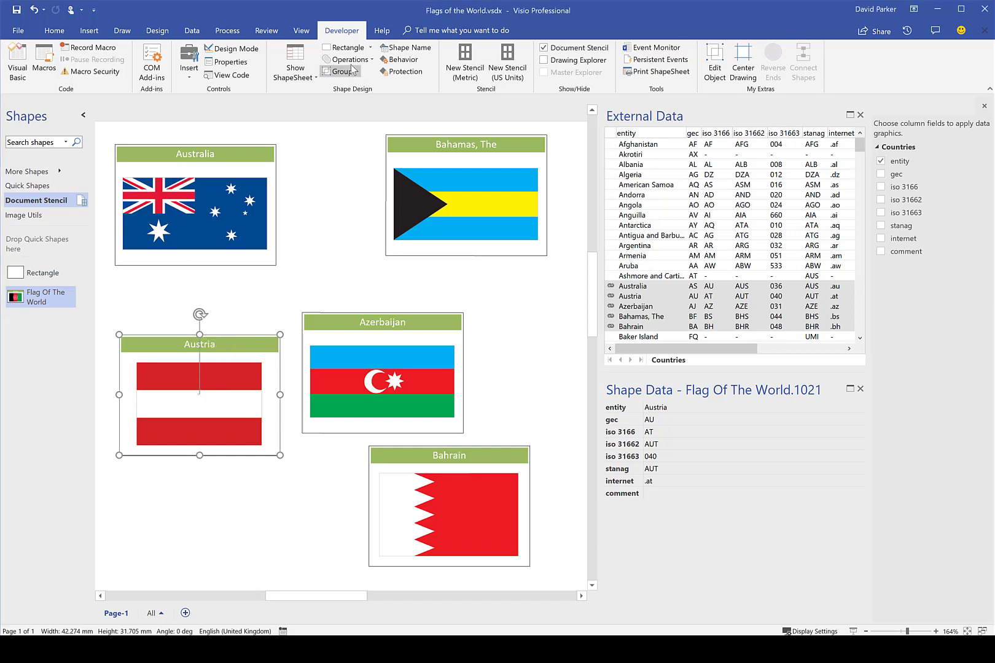
- Set the Austria group's Selection behaviour to Group first, then select its flag picture inside
left_click(404, 60)
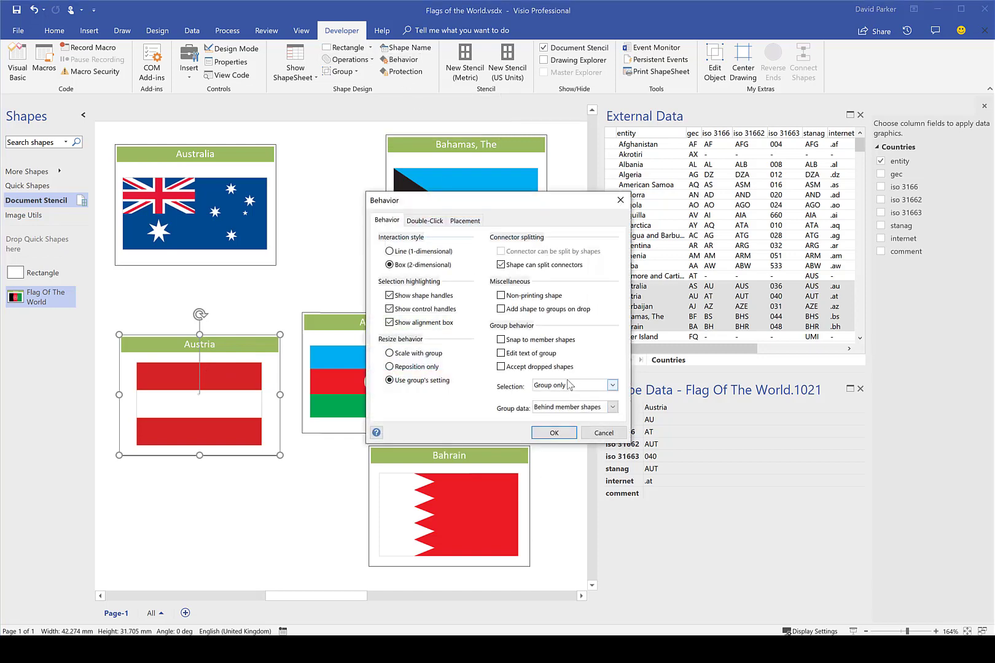
left_click(564, 387)
left_click(559, 406)
left_click(560, 433)
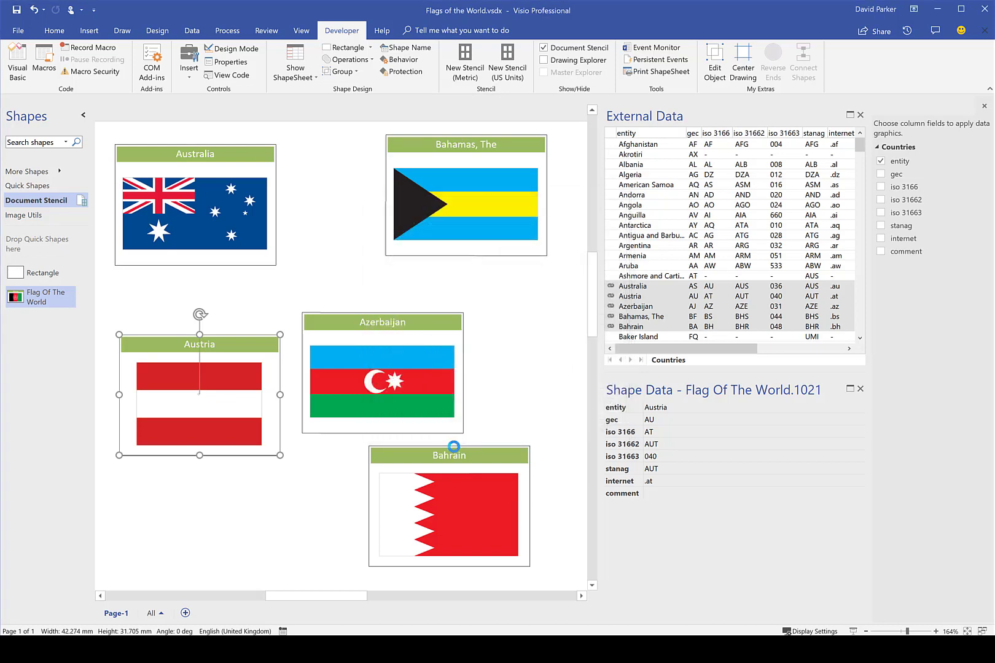
left_click(244, 384)
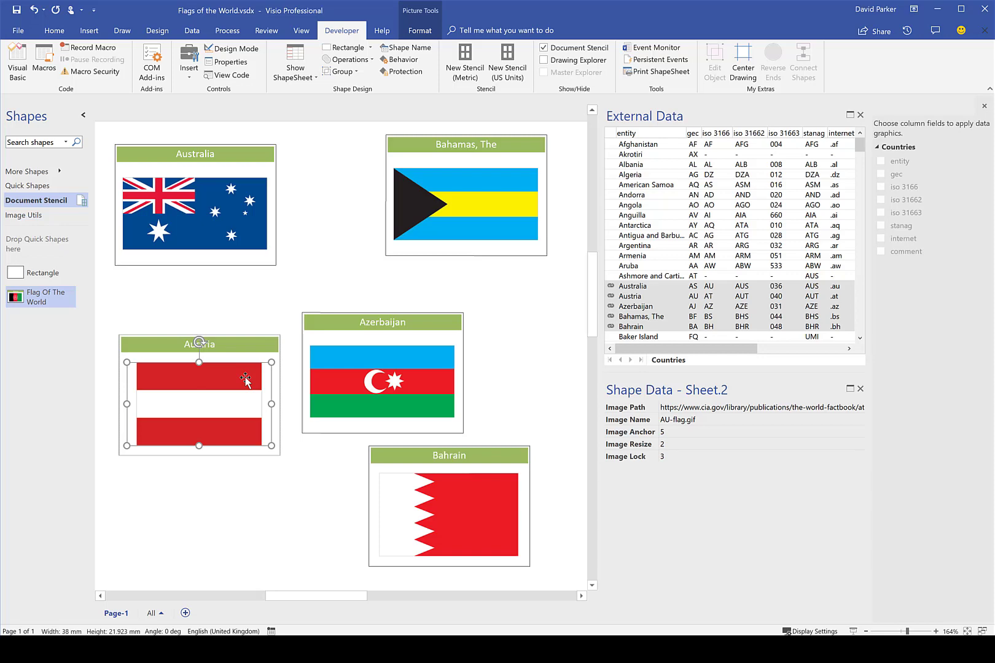
- Show the Austria flag's ShapeSheet and select the User.ImageTrigger cell
right_click(274, 378)
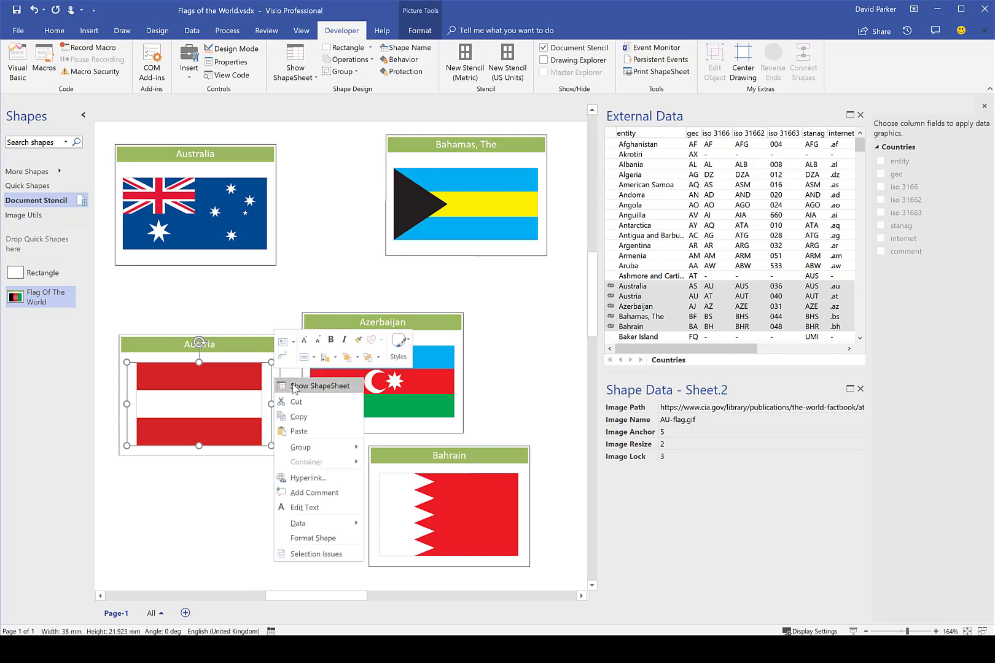
left_click(294, 386)
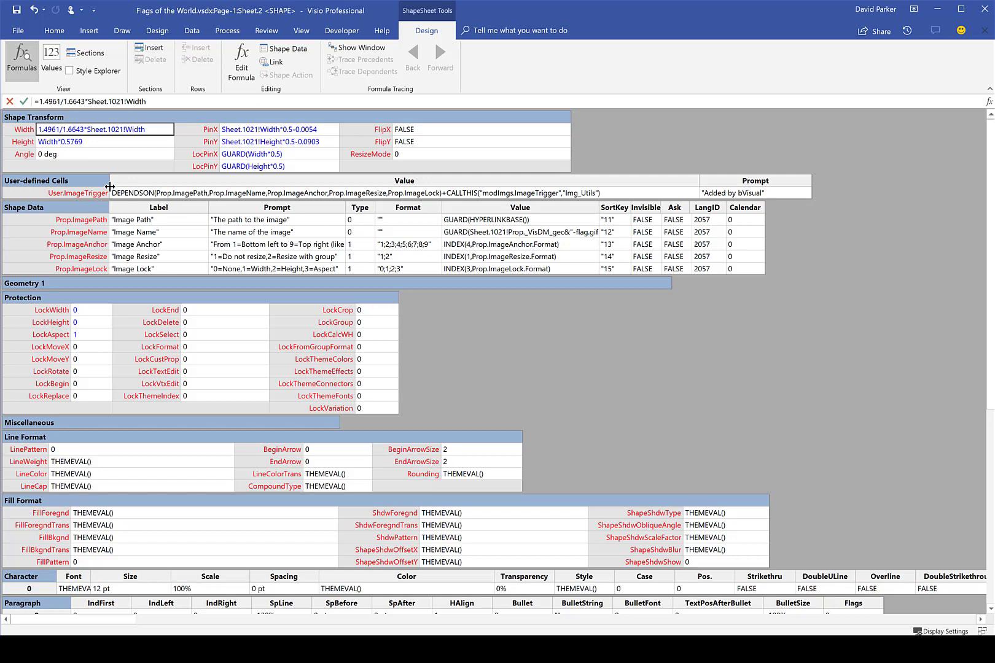
left_click_drag(108, 182, 90, 204)
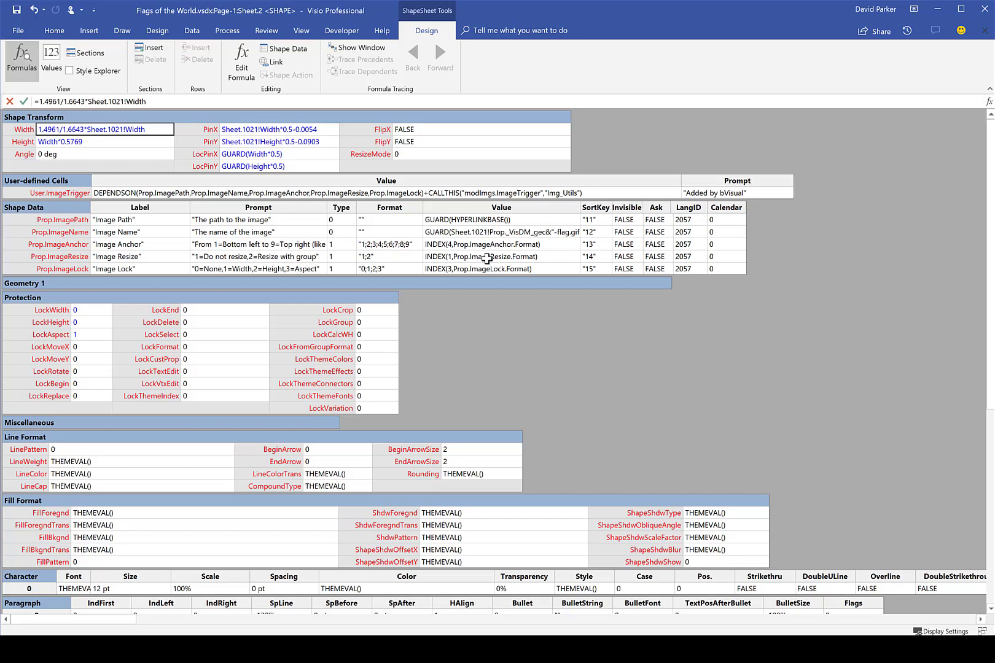
left_click(159, 196)
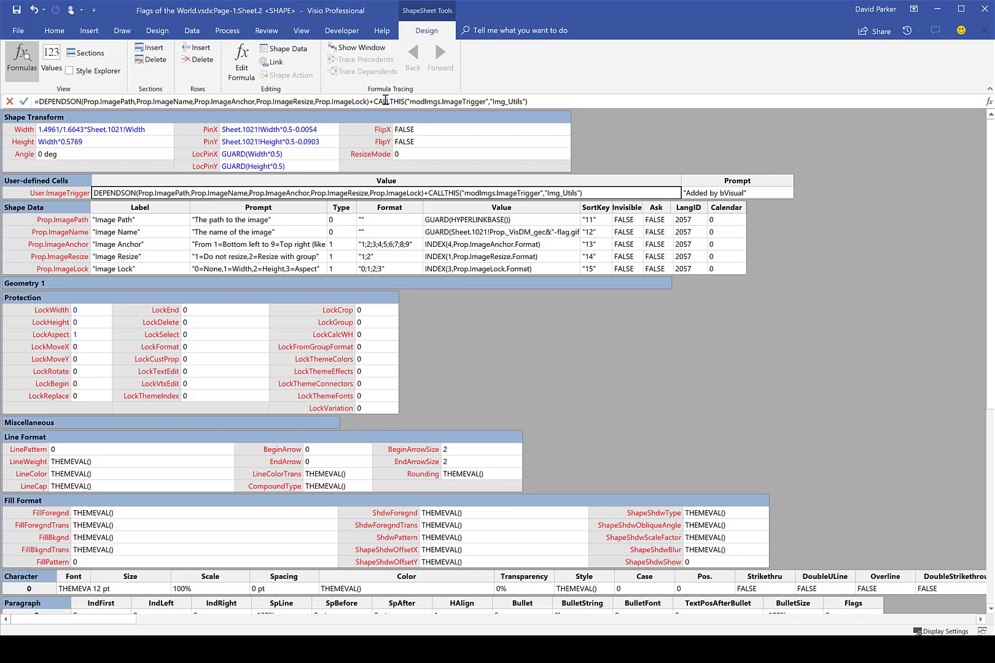
- Review the CALLTHIS call in the ImageTrigger formula, then switch to the VBA editor
left_click_drag(373, 102, 579, 105)
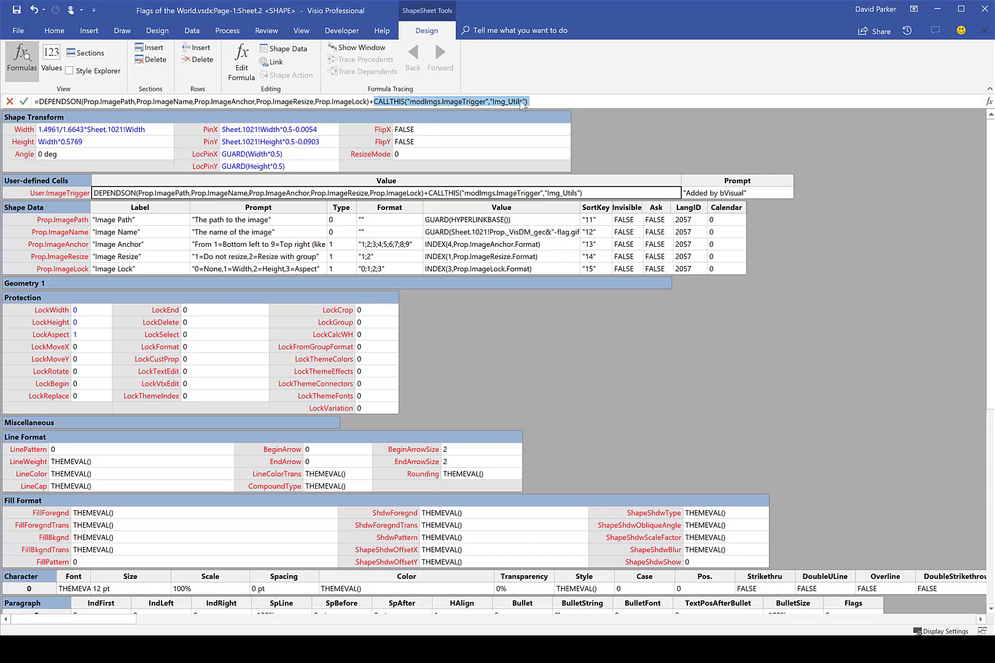
left_click(494, 103)
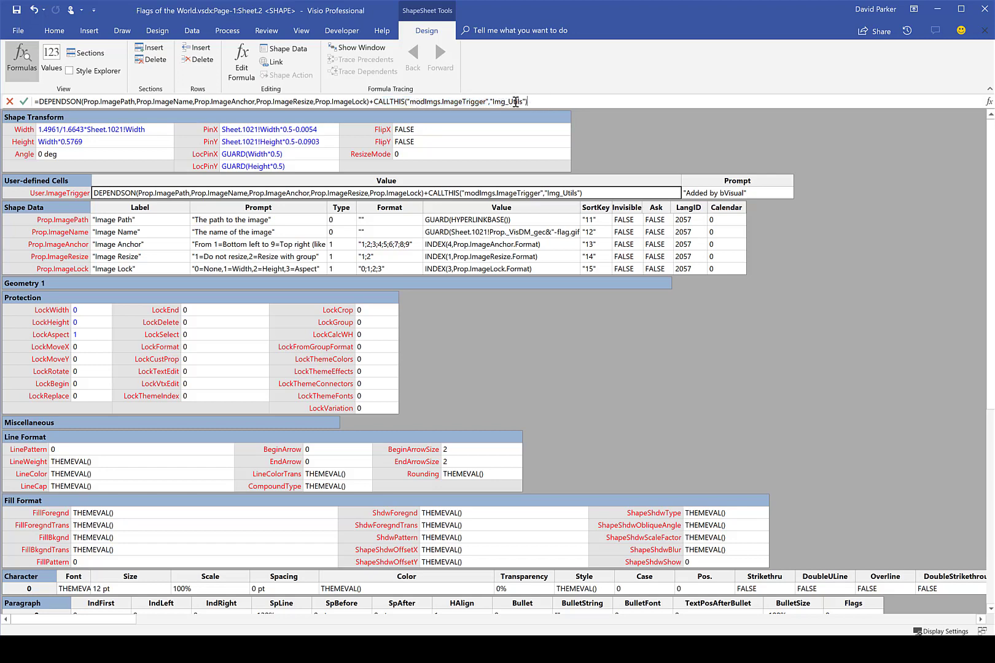
left_click(418, 103)
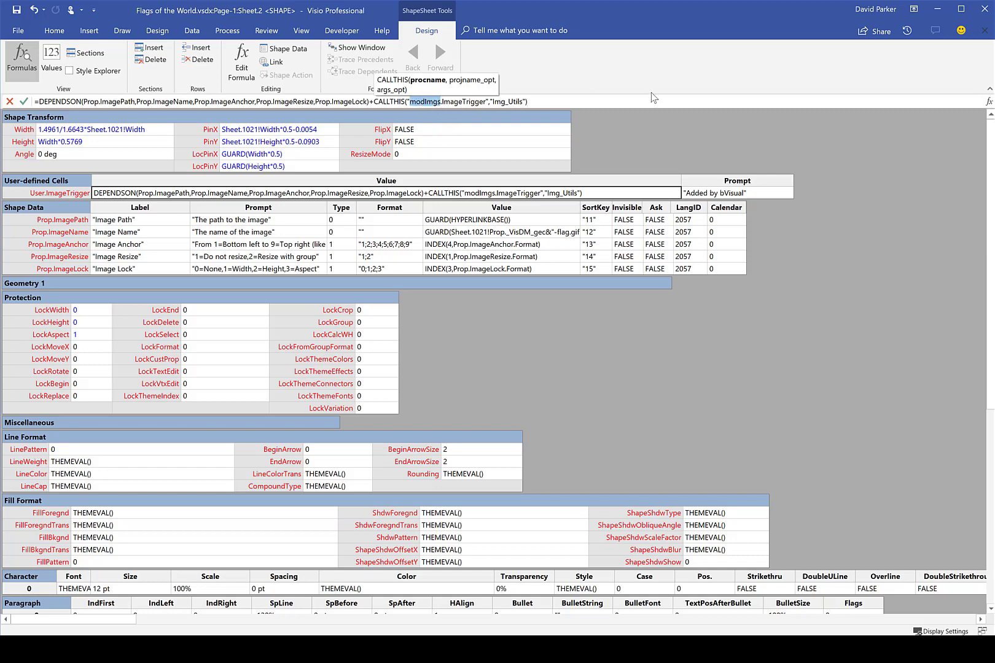
left_click(550, 100)
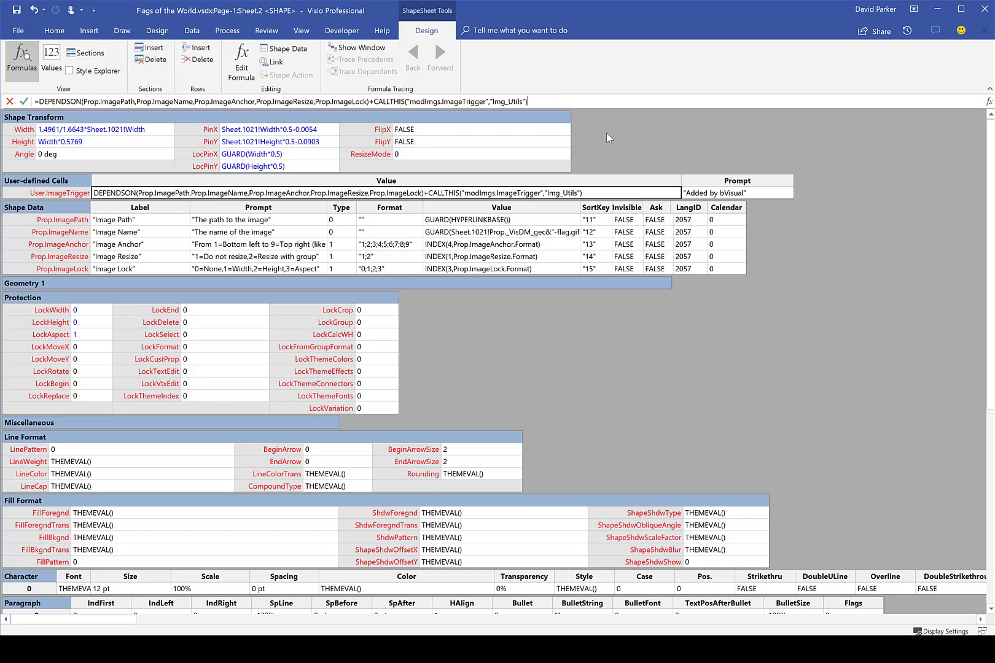
key("alt+Tab")
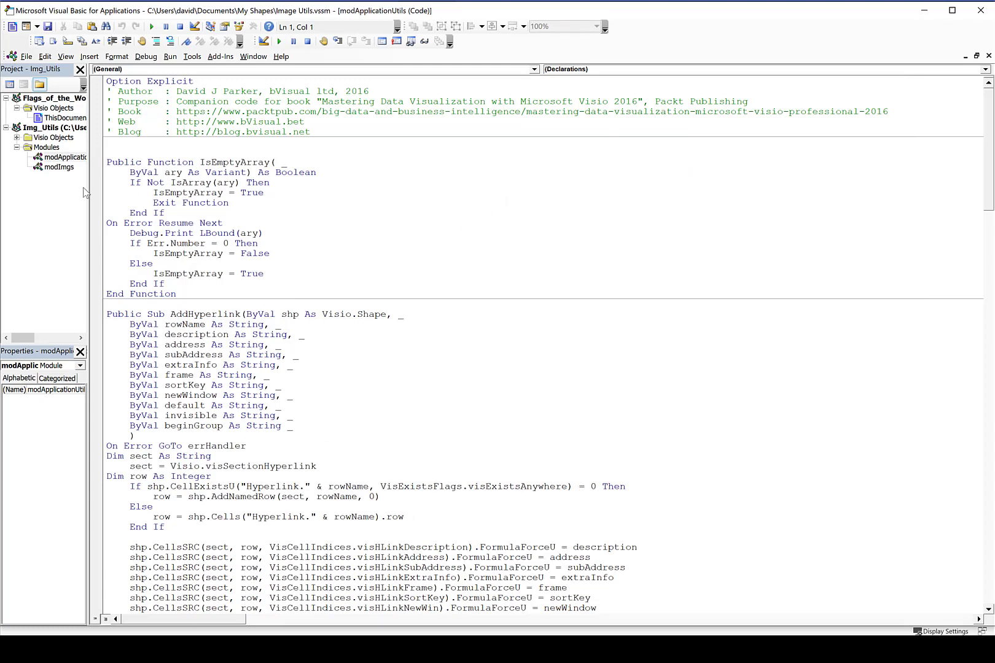
- Open the modImgs module at its ImageTrigger procedure
double_click(64, 168)
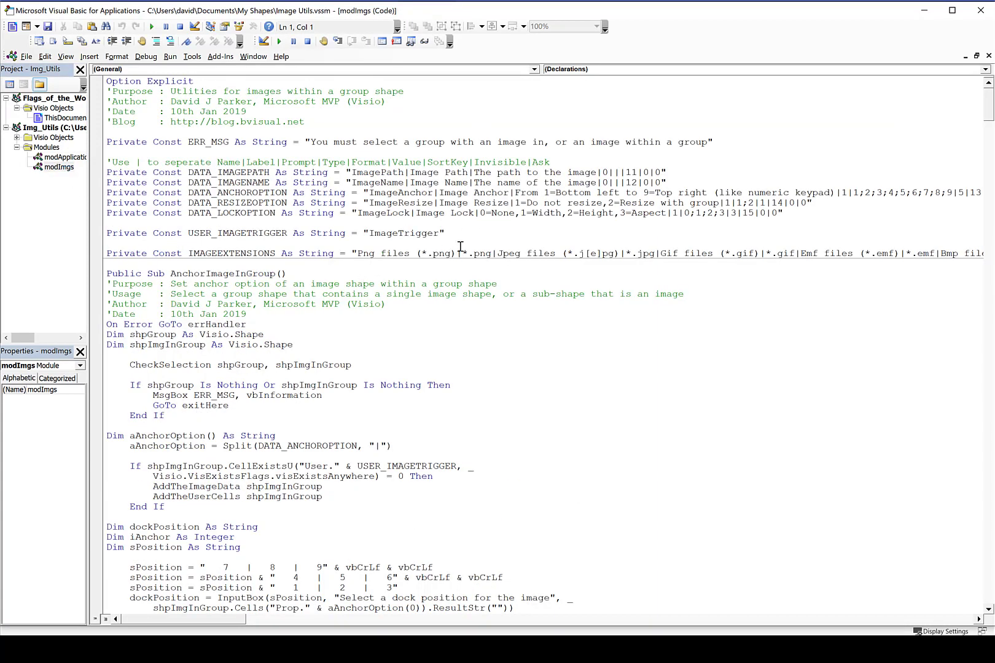
left_click(593, 69)
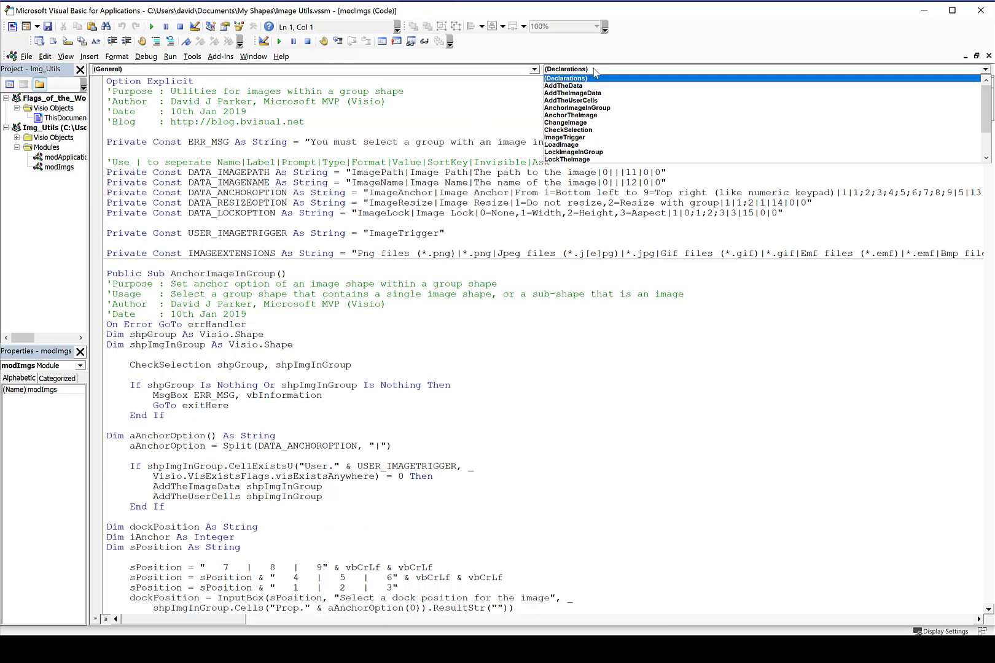
left_click(573, 138)
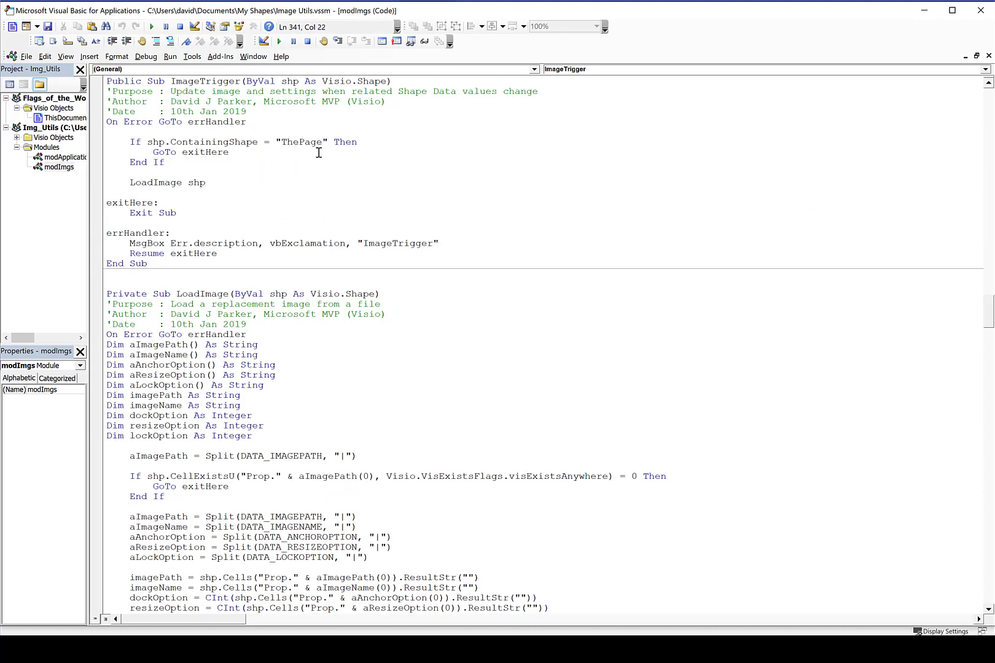
- Follow the LoadImage call and read through LoadImage down to its image-extension loop
left_click(183, 182)
double_click(160, 183)
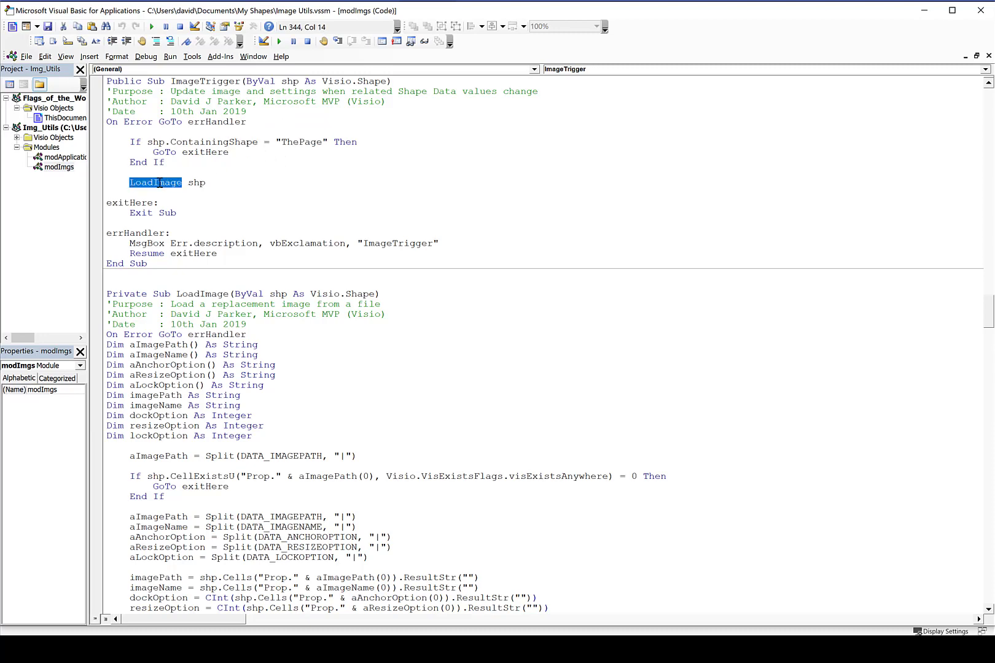
scroll(338, 204, "down", 4)
scroll(519, 227, "down", 2)
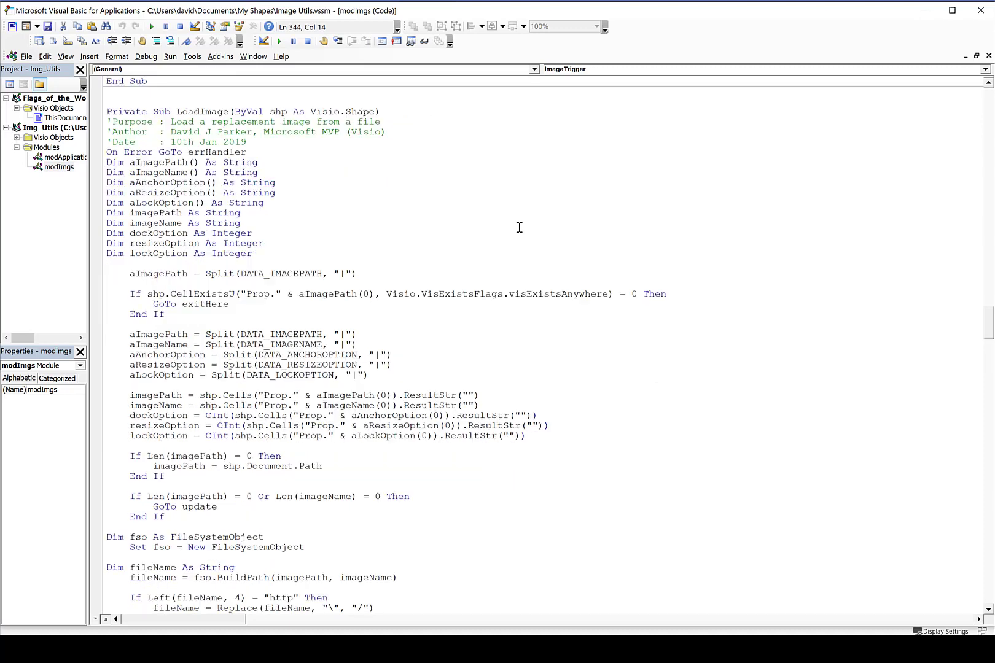
scroll(409, 184, "down", 2)
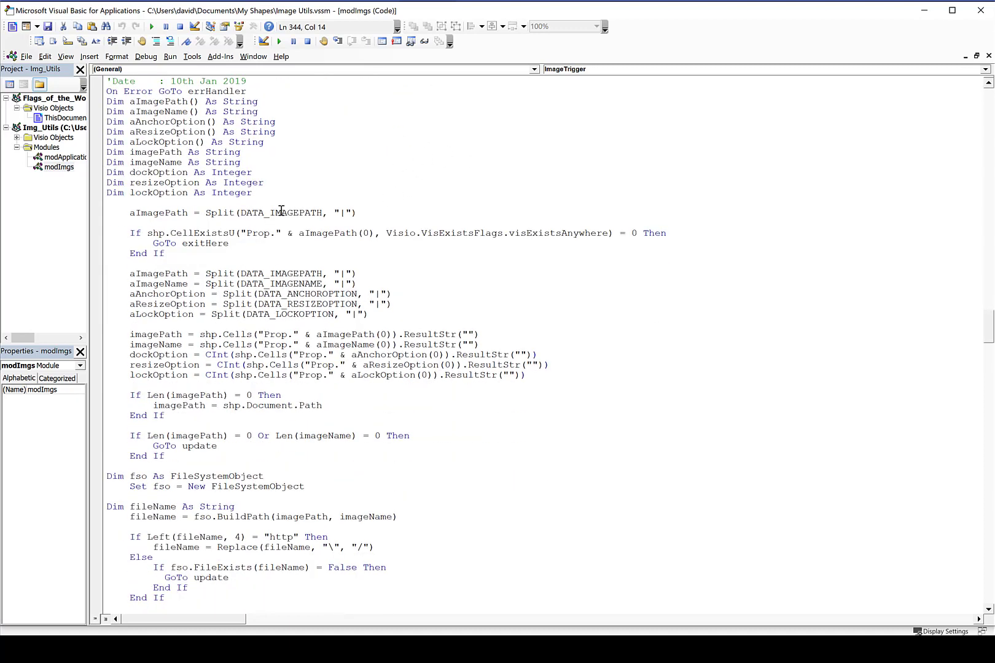
scroll(405, 278, "down", 2)
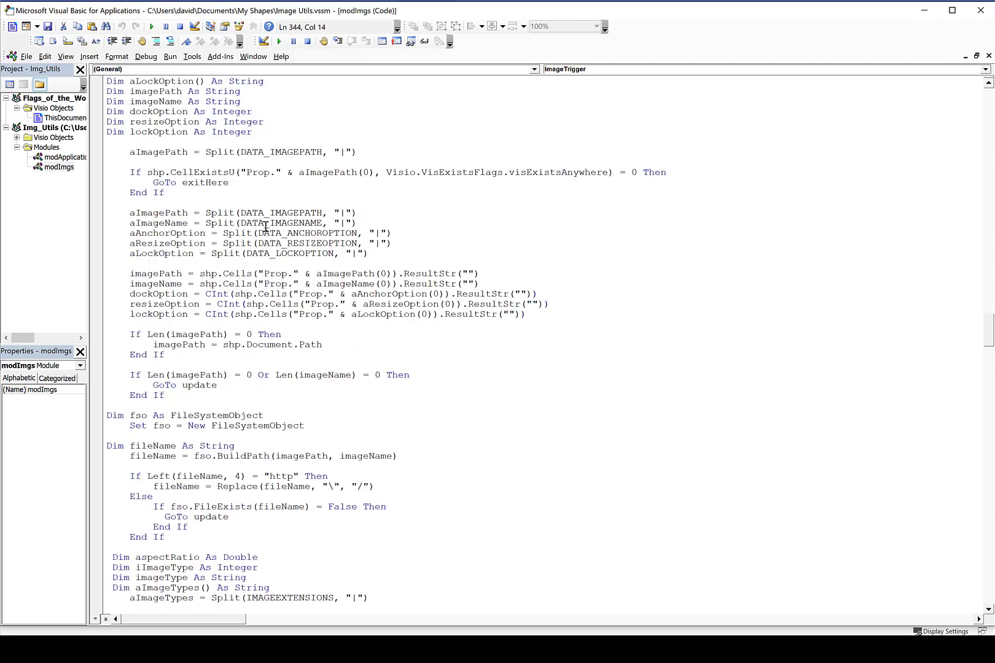
scroll(442, 275, "down", 2)
scroll(447, 266, "down", 4)
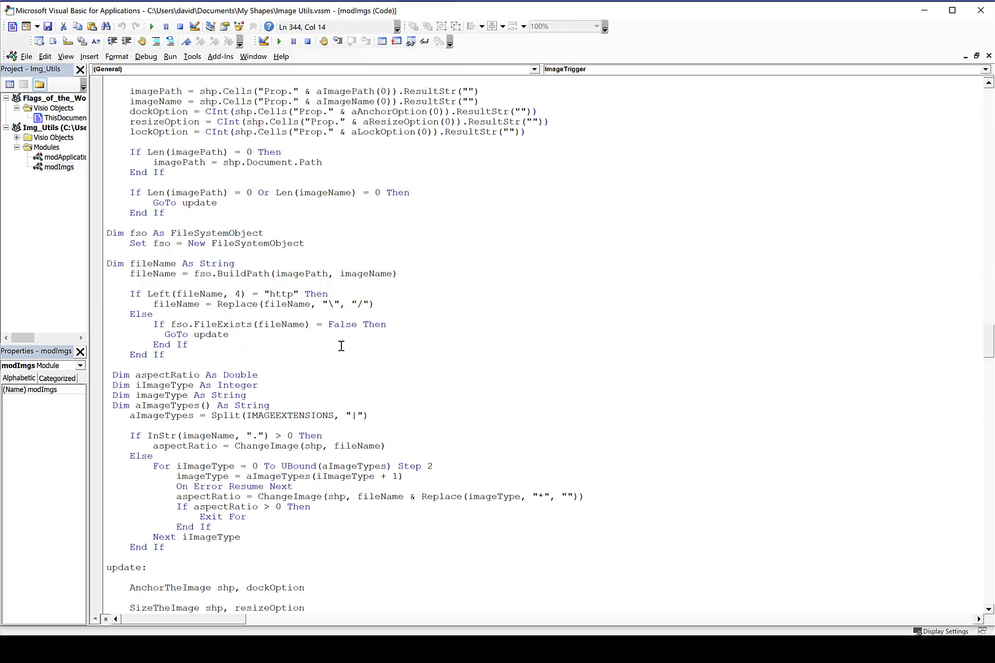
scroll(339, 344, "down", 4)
scroll(406, 332, "down", 2)
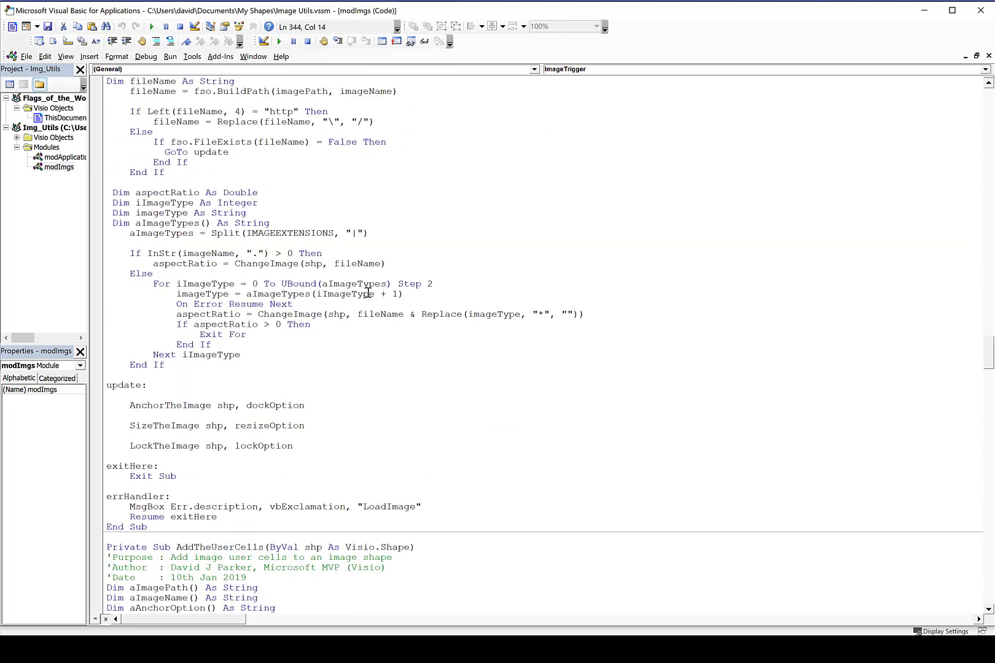
left_click(437, 304)
- Split the modImgs code window, show the declarations in the top pane, and narrow the Project pane
left_click_drag(989, 74, 975, 207)
left_click(836, 152)
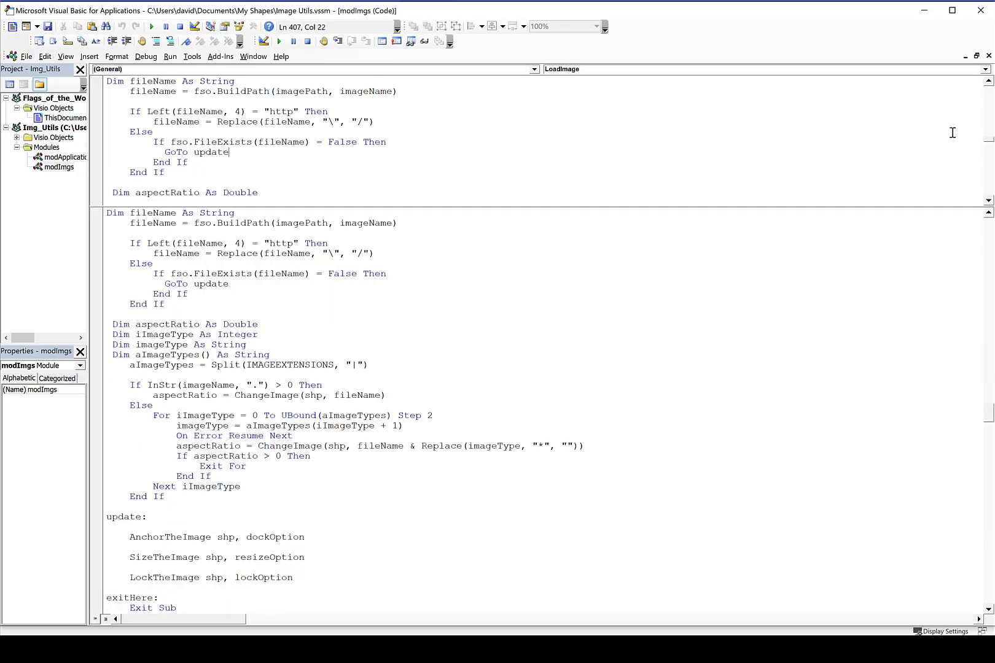
left_click_drag(989, 144, 991, 71)
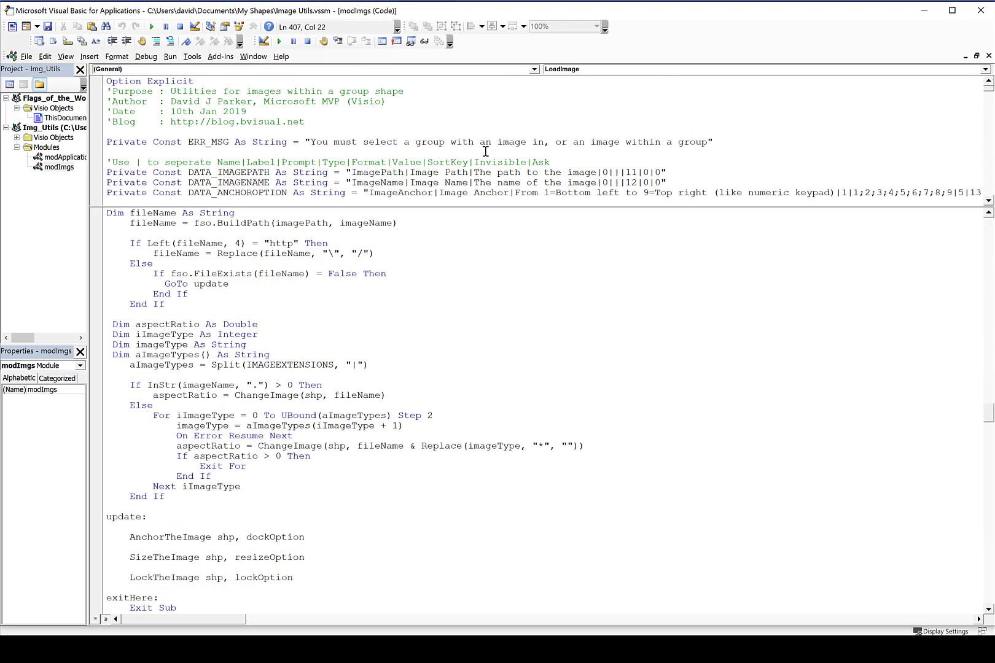
left_click(416, 151)
scroll(422, 161, "down", 4)
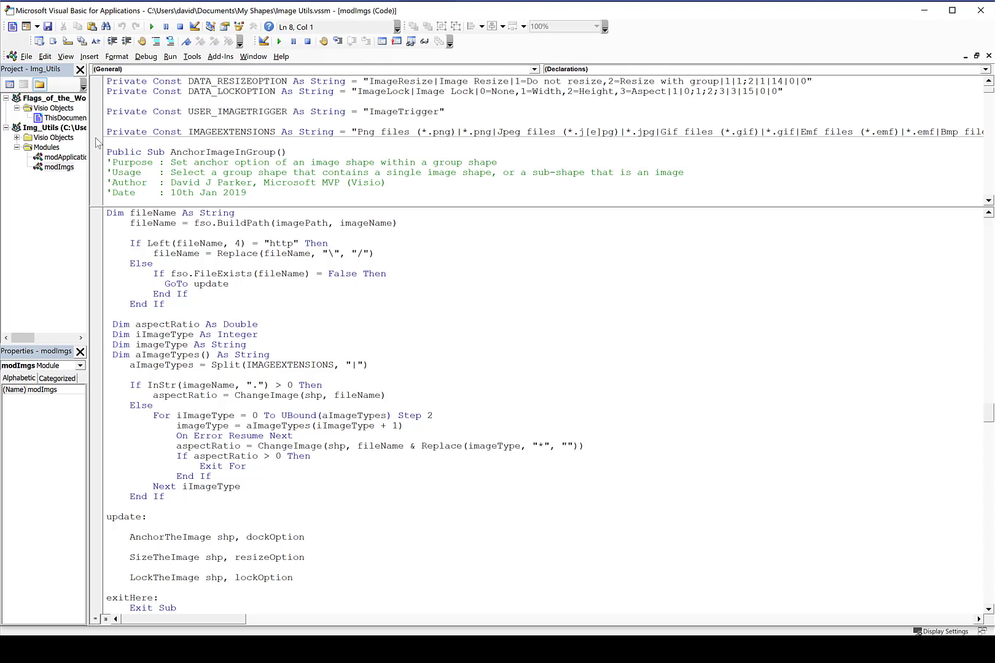
left_click_drag(92, 152, 26, 148)
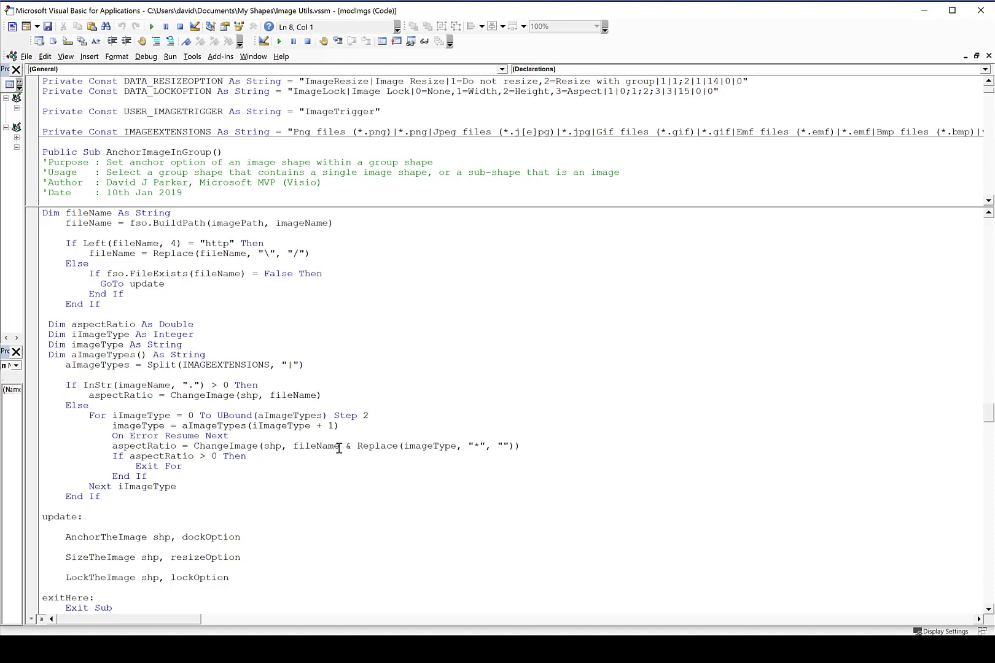
- Read LoadImage's ChangeImage call and its closing AnchorTheImage and LockTheImage lines
scroll(296, 464, "down", 2)
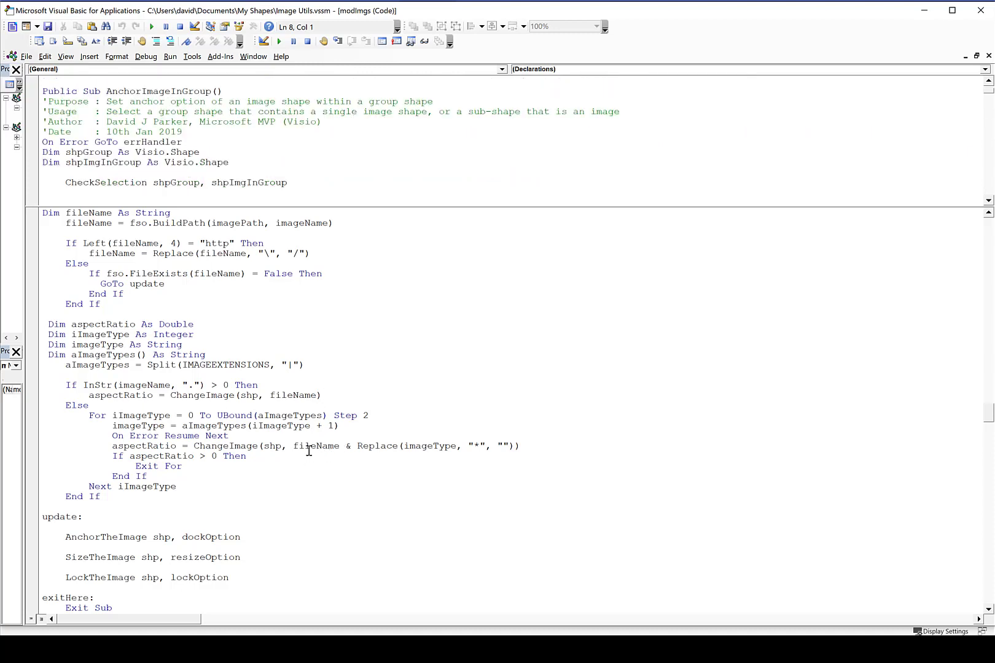
left_click(500, 446)
scroll(503, 439, "down", 2)
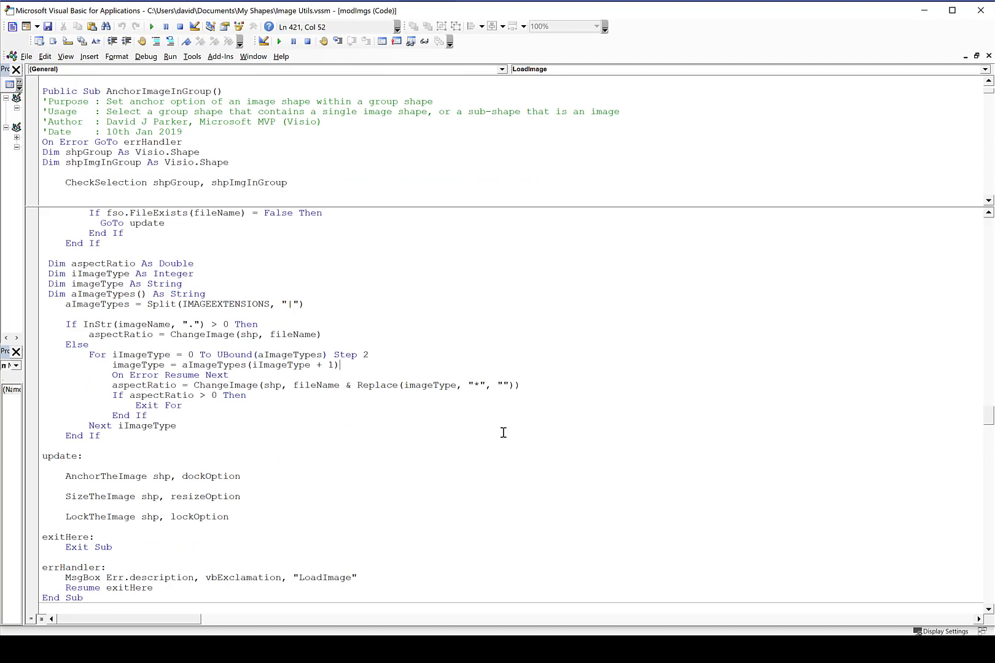
scroll(493, 409, "down", 4)
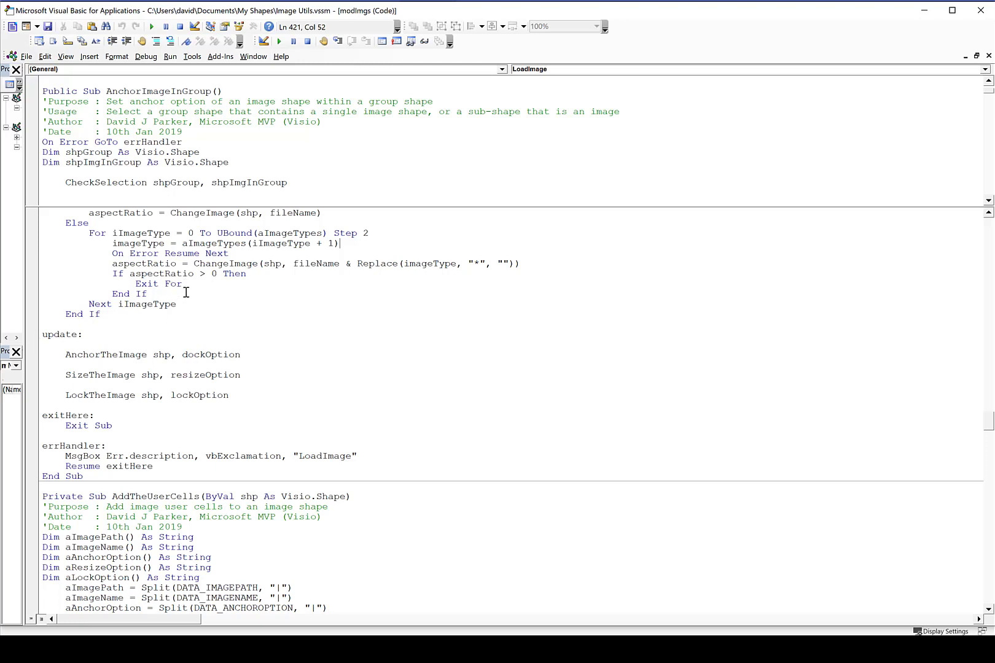
left_click(112, 354)
left_click(233, 397)
left_click(283, 352)
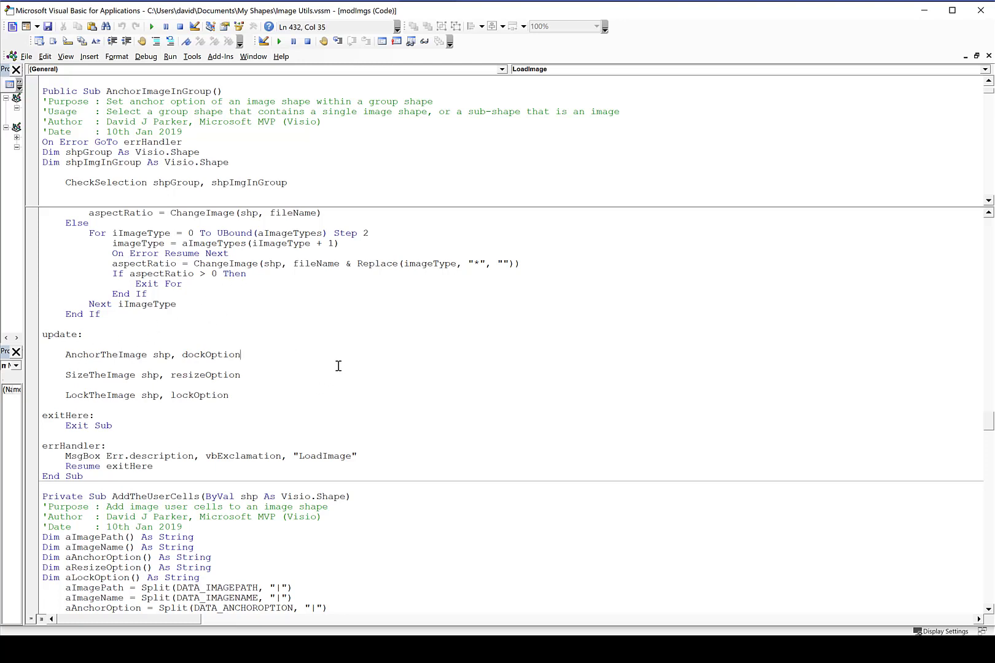